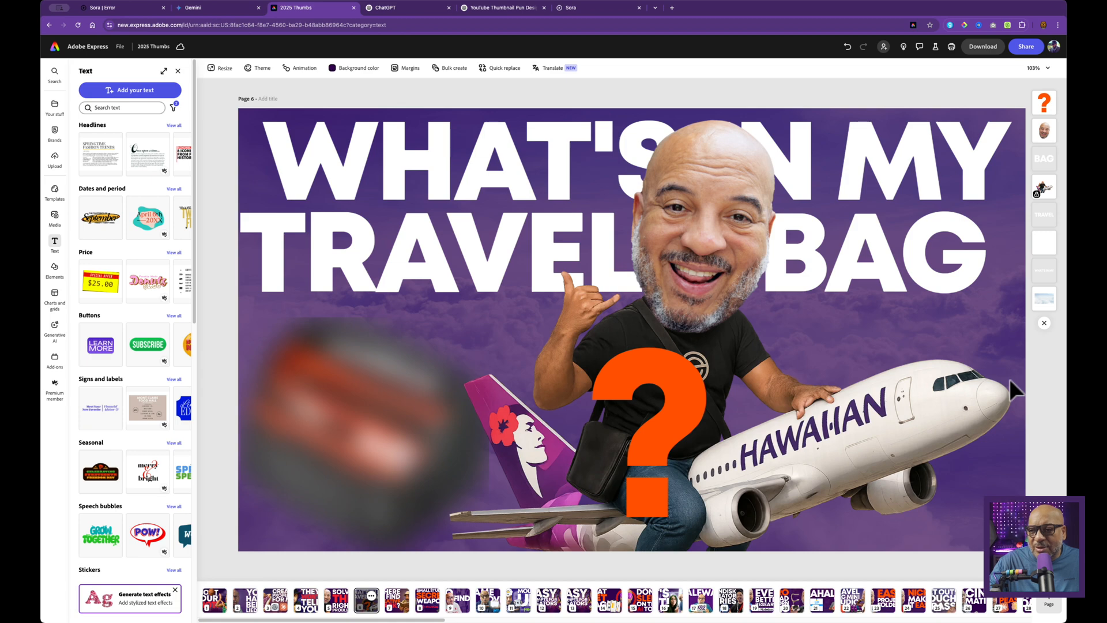
- Look through the finished thumbnail designs on the next pages of the 2025 Thumbs file
{"action": "scroll", "coordinate": [1009, 379], "scroll_direction": "right", "scroll_amount": 5}
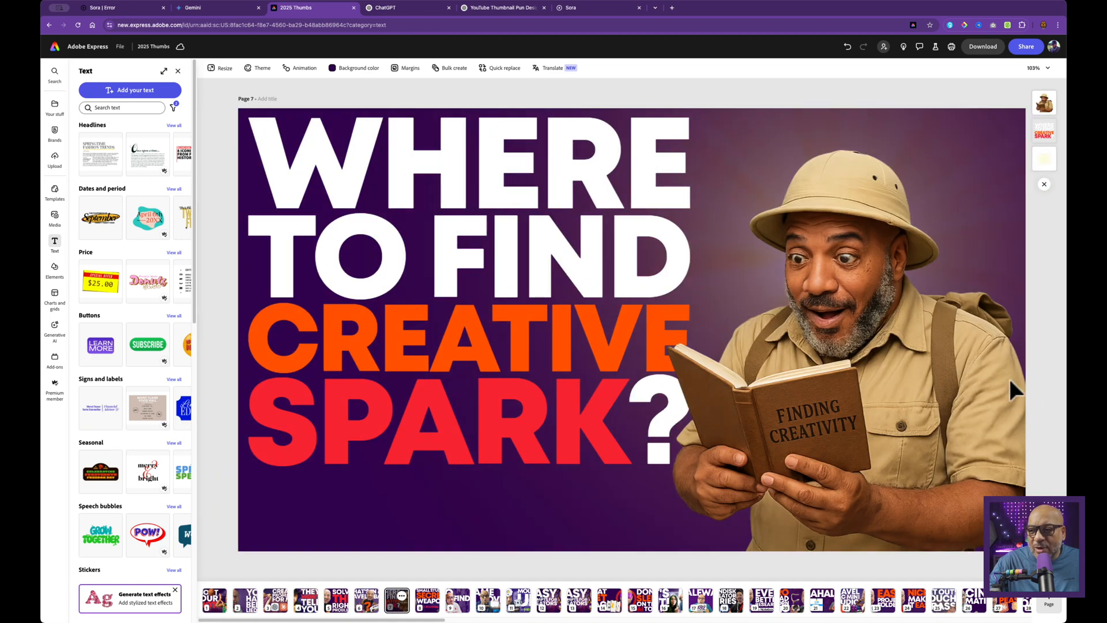
{"action": "scroll", "coordinate": [1009, 376], "scroll_direction": "right", "scroll_amount": 5}
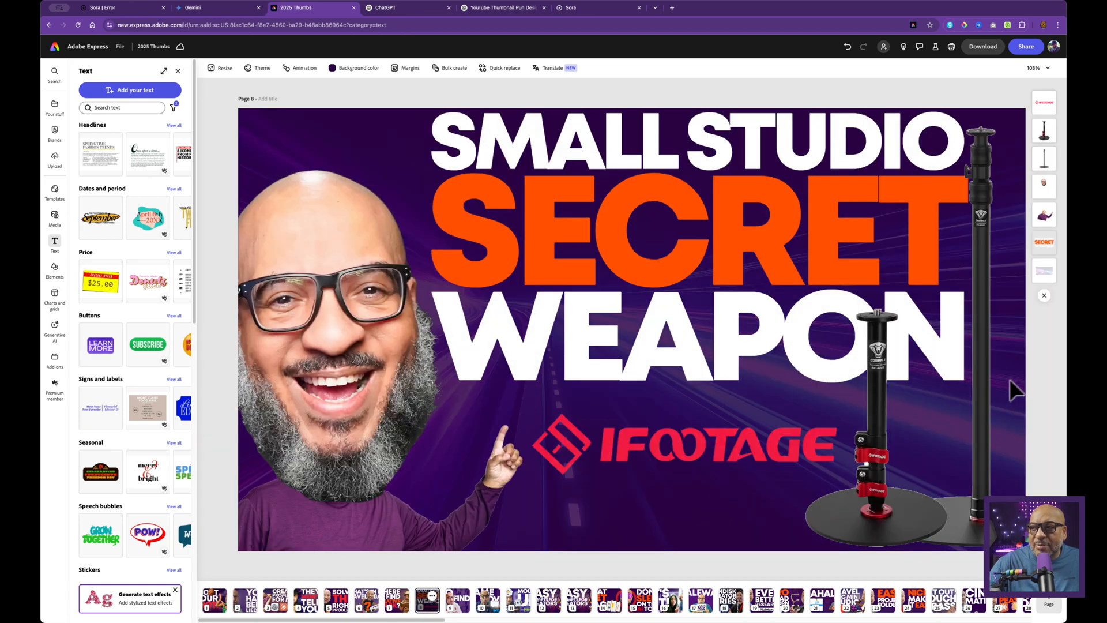
- Switch to ChatGPT, open Sora from there and reload its interrupted page
{"action": "left_click", "coordinate": [407, 7]}
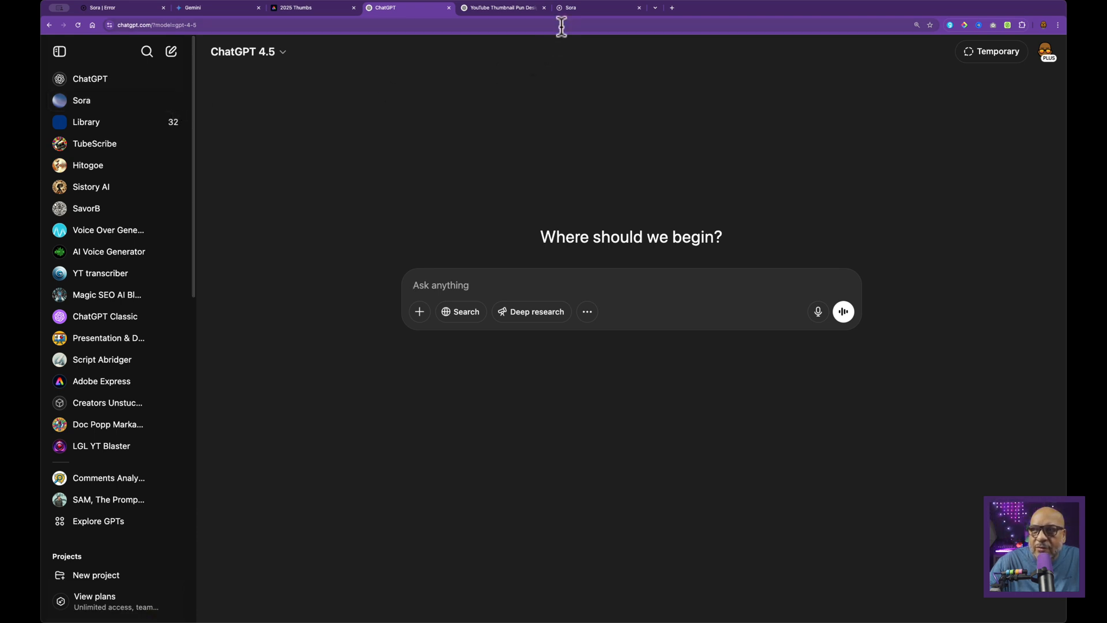
{"action": "left_click", "coordinate": [169, 101]}
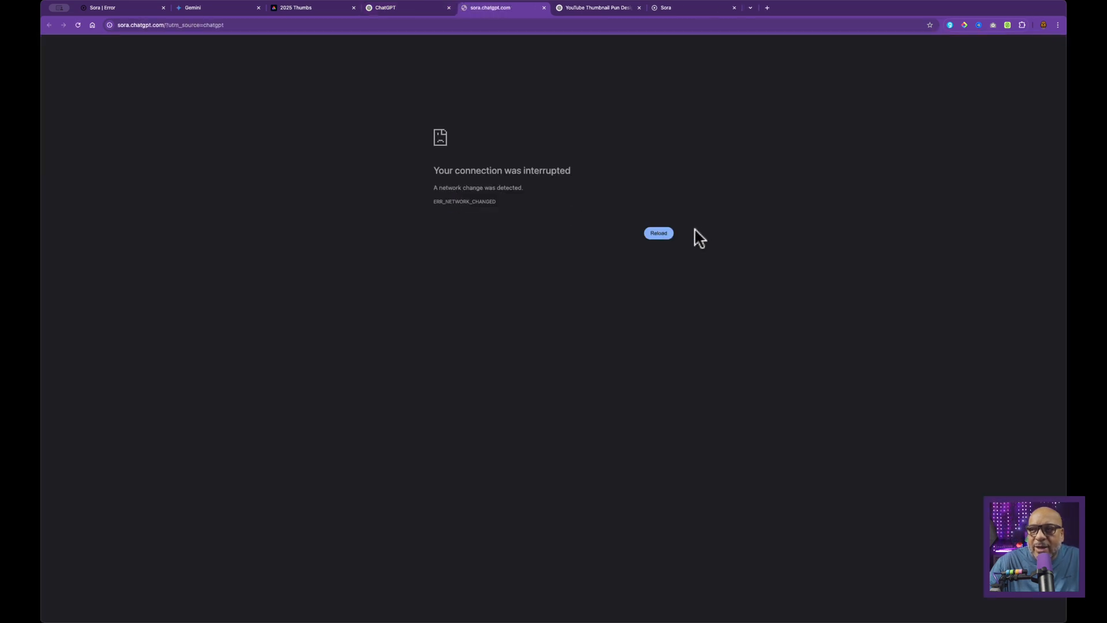
{"action": "left_click", "coordinate": [667, 234]}
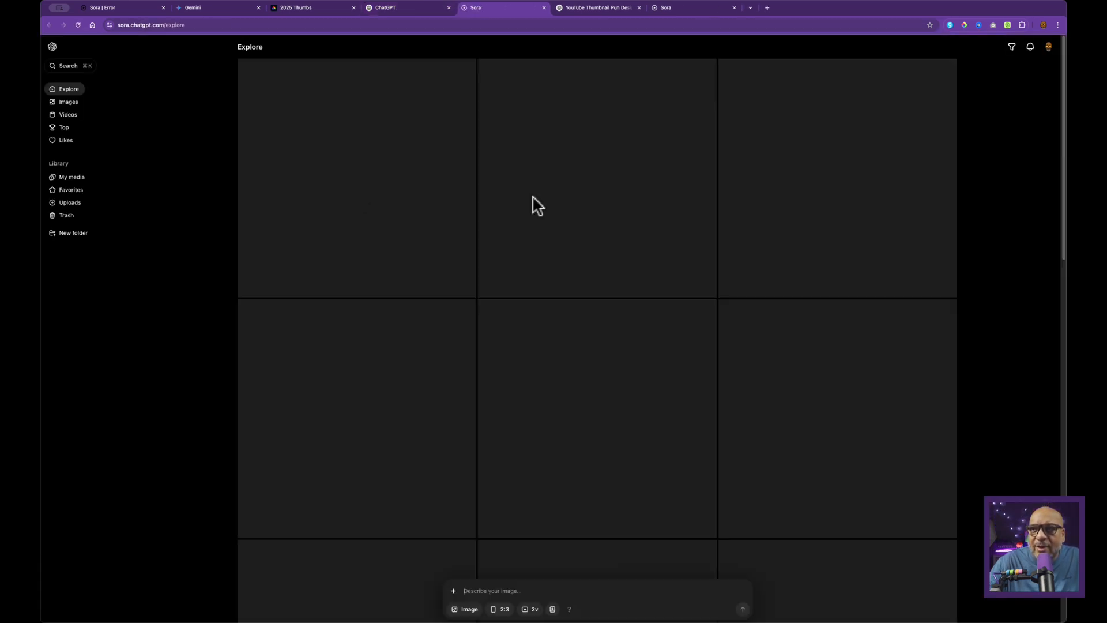
- Browse the community-generated images in Sora's Explore feed
{"action": "scroll", "coordinate": [691, 278], "scroll_direction": "down", "scroll_amount": 3}
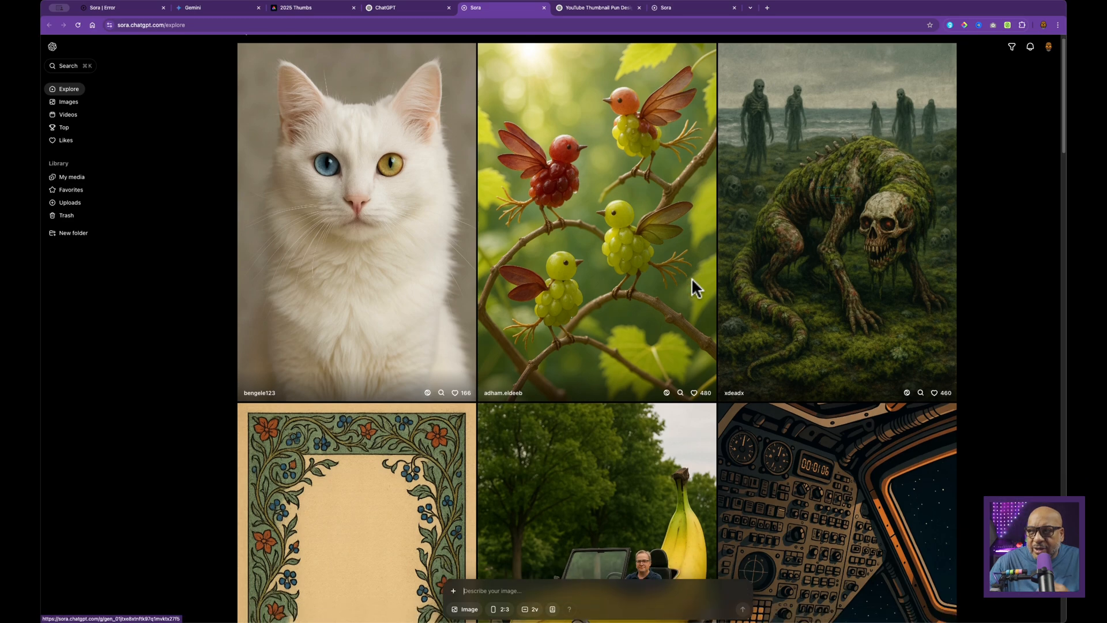
{"action": "scroll", "coordinate": [691, 278], "scroll_direction": "down", "scroll_amount": 10}
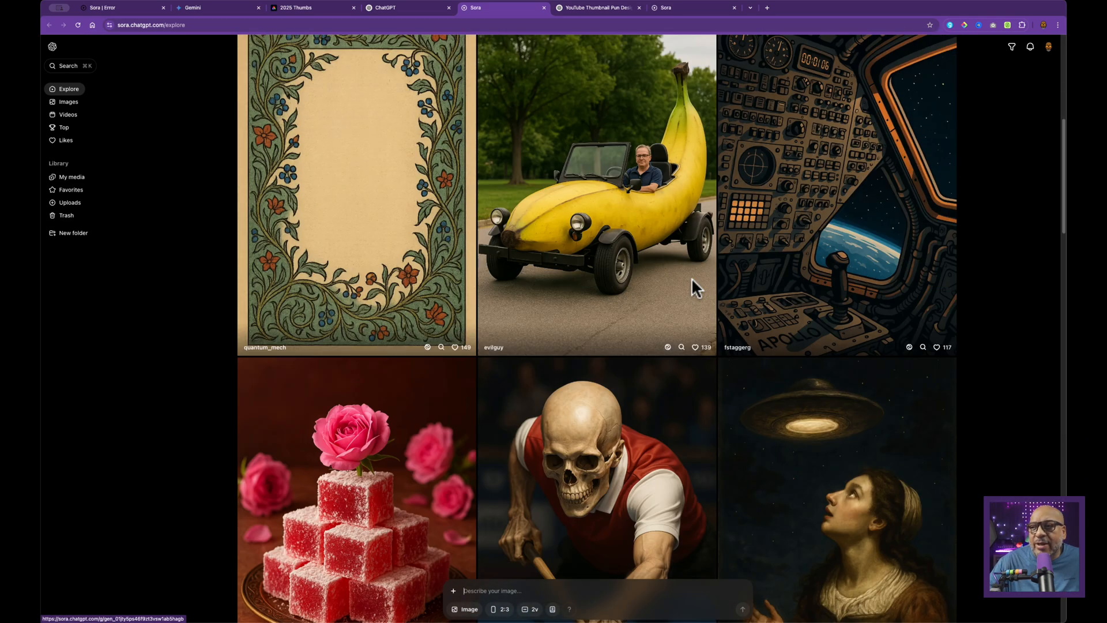
{"action": "scroll", "coordinate": [691, 278], "scroll_direction": "down", "scroll_amount": 4}
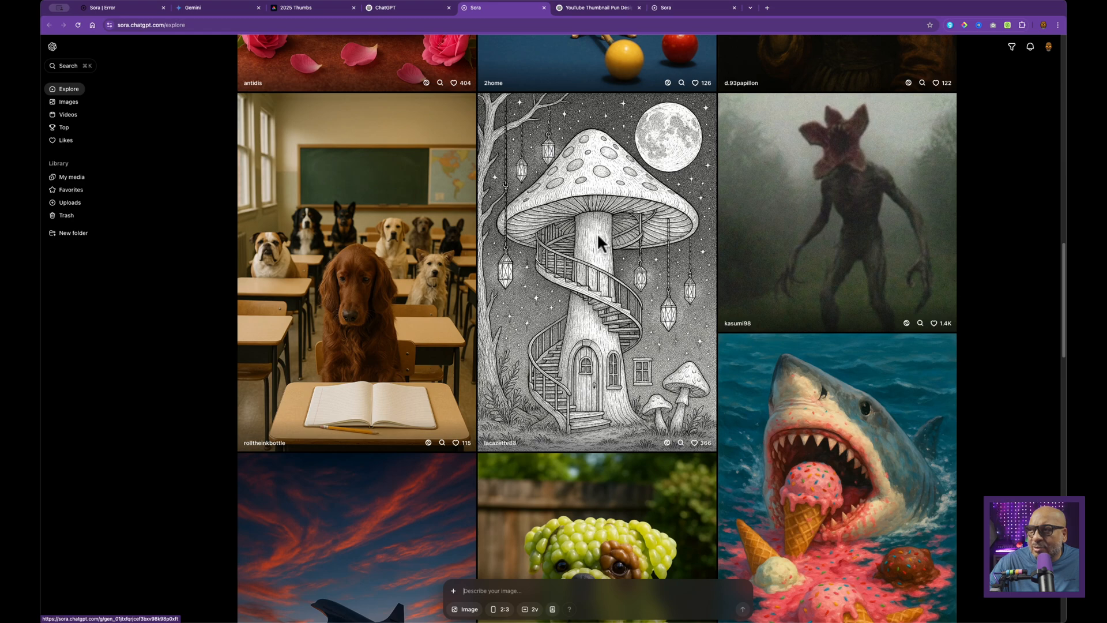
{"action": "scroll", "coordinate": [811, 240], "scroll_direction": "down", "scroll_amount": 7}
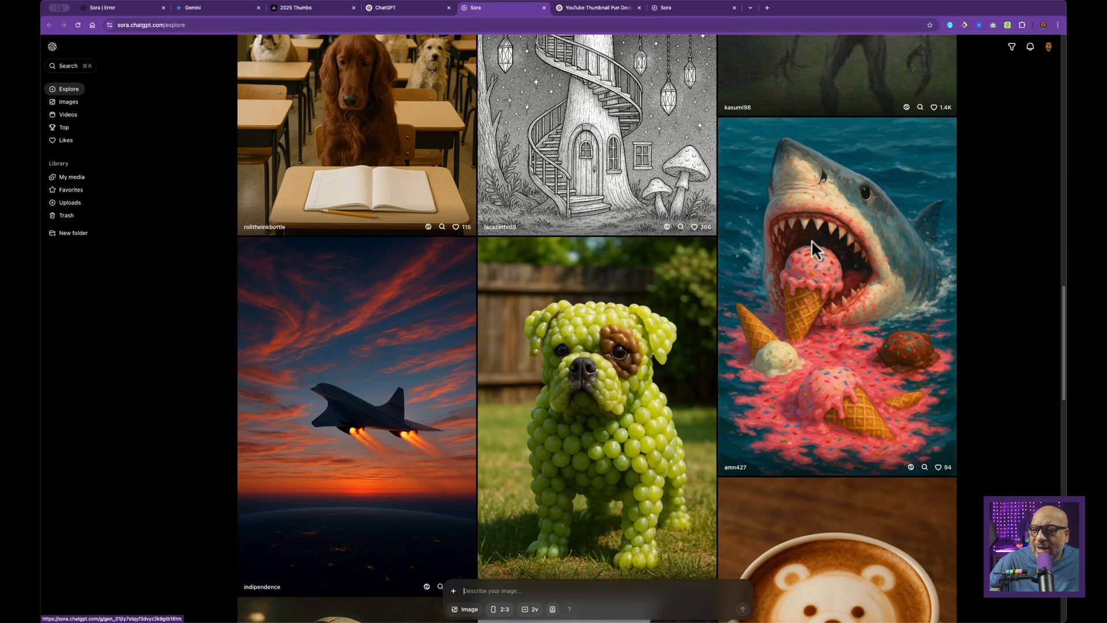
{"action": "scroll", "coordinate": [812, 240], "scroll_direction": "down", "scroll_amount": 4}
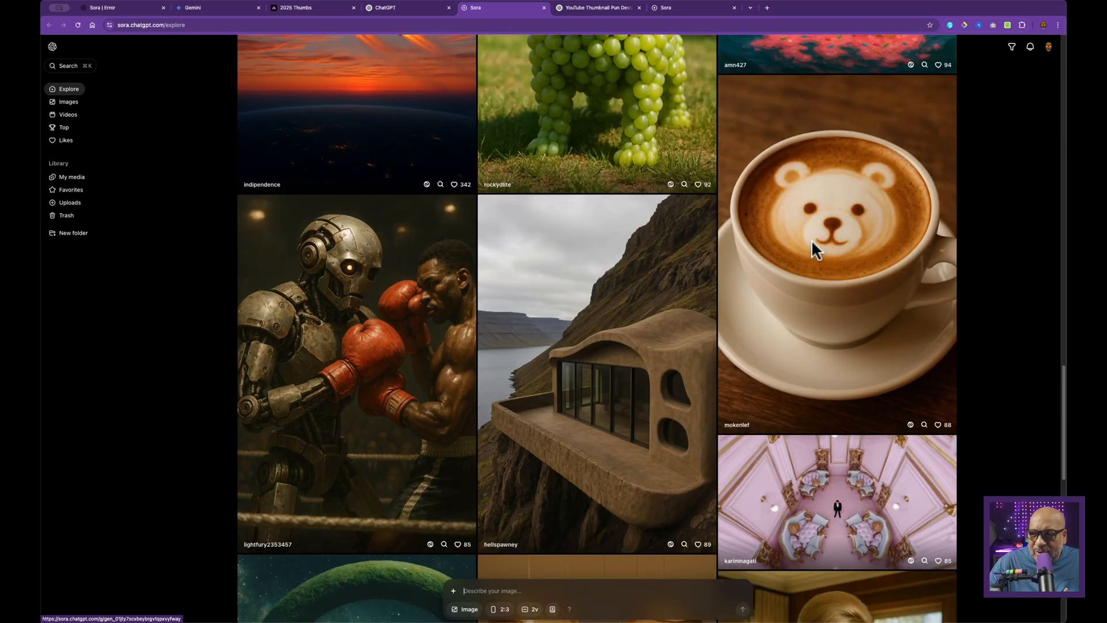
{"action": "scroll", "coordinate": [811, 240], "scroll_direction": "down", "scroll_amount": 3}
{"action": "scroll", "coordinate": [811, 240], "scroll_direction": "down", "scroll_amount": 3}
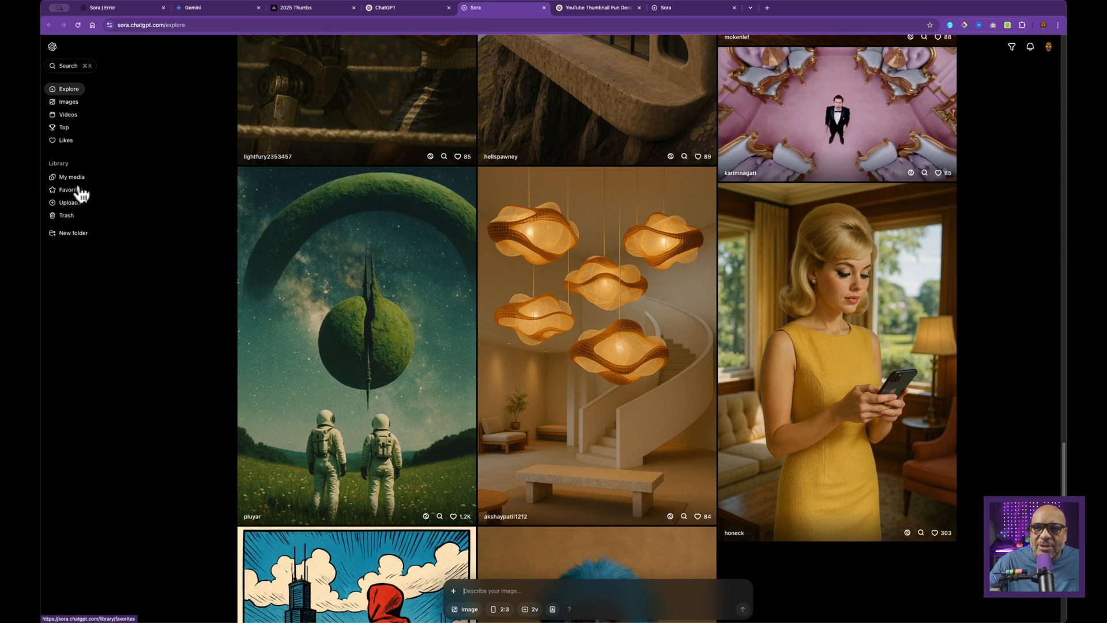
- Look through the generated T-shirt images in the Sora media library and open the YouTube Thumbnail Humor set
{"action": "left_click", "coordinate": [669, 8]}
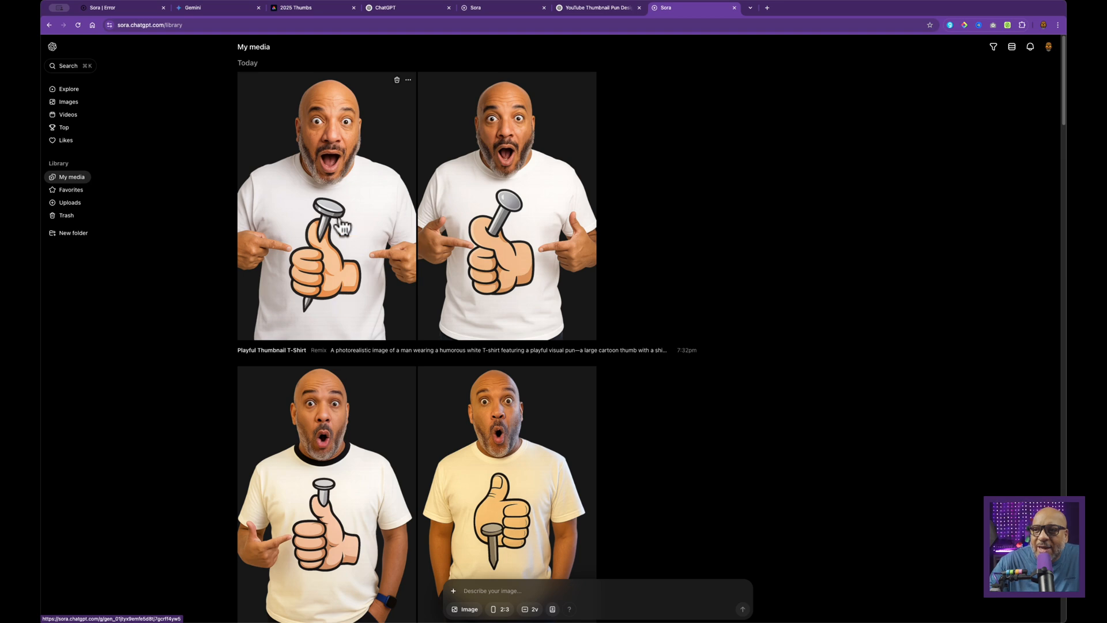
{"action": "scroll", "coordinate": [437, 467], "scroll_direction": "down", "scroll_amount": 3}
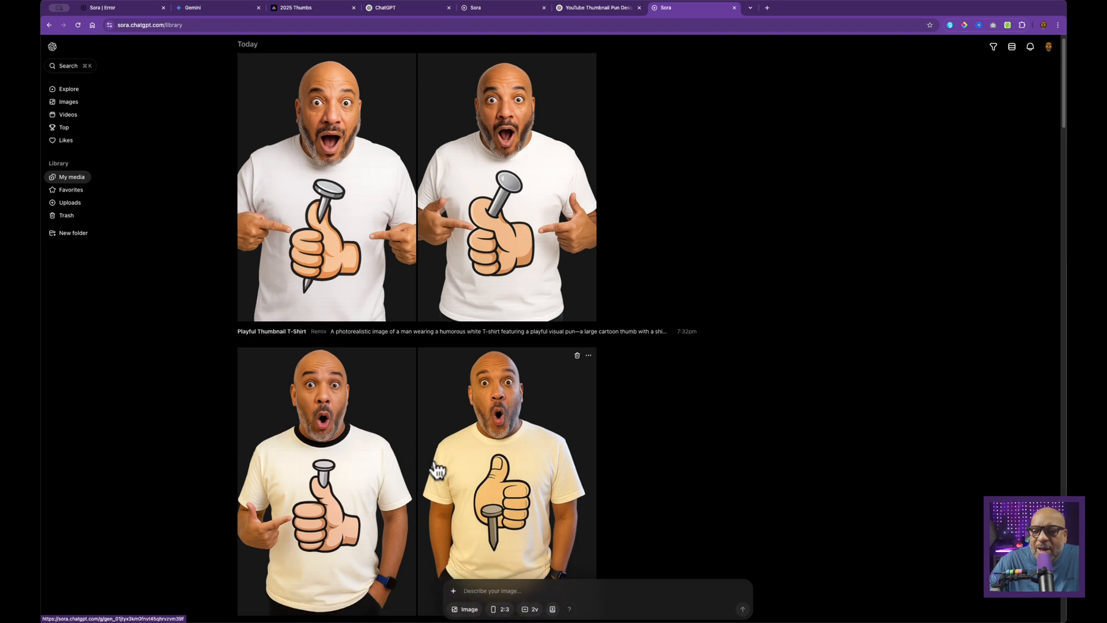
{"action": "scroll", "coordinate": [435, 470], "scroll_direction": "down", "scroll_amount": 5}
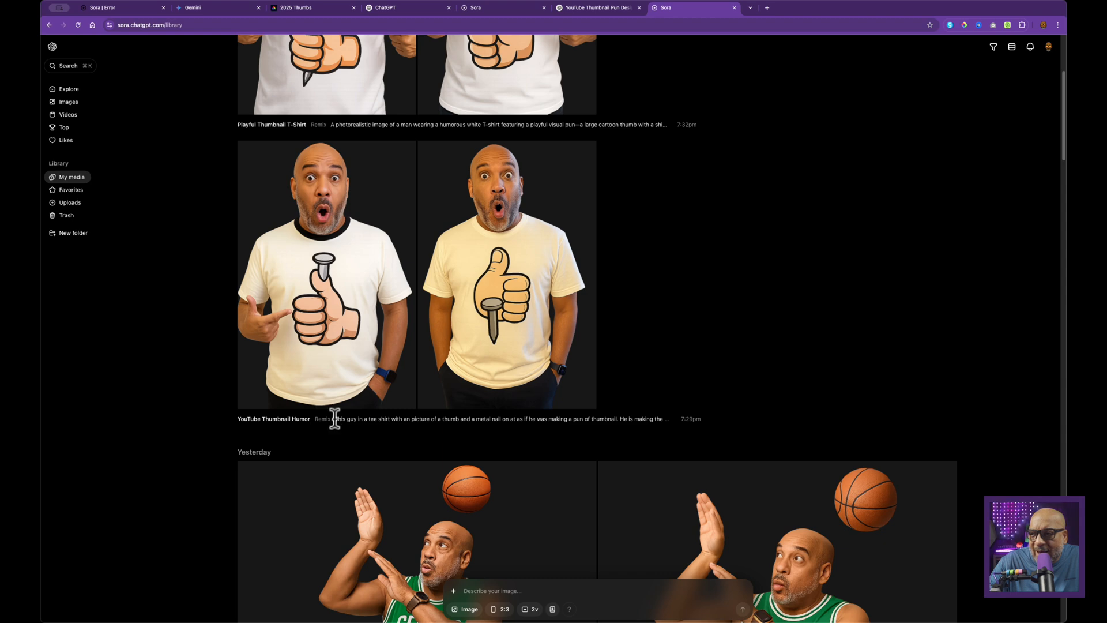
{"action": "left_click", "coordinate": [269, 420]}
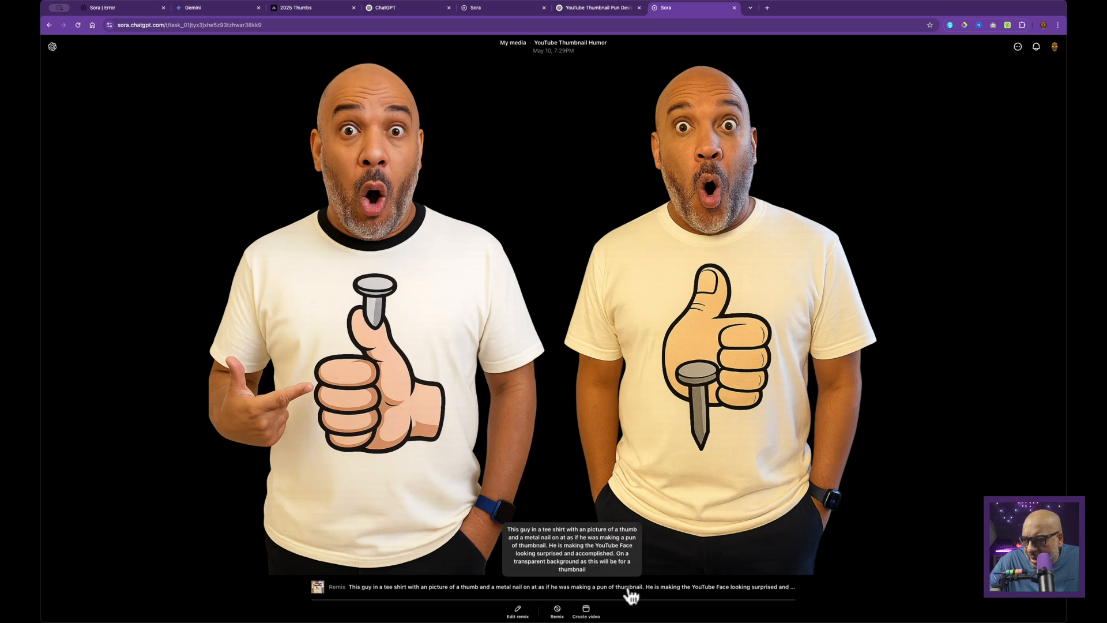
- View the remix prompt of the YouTube Thumbnail Humor set, close it without changes and return to My media
{"action": "left_click", "coordinate": [516, 612]}
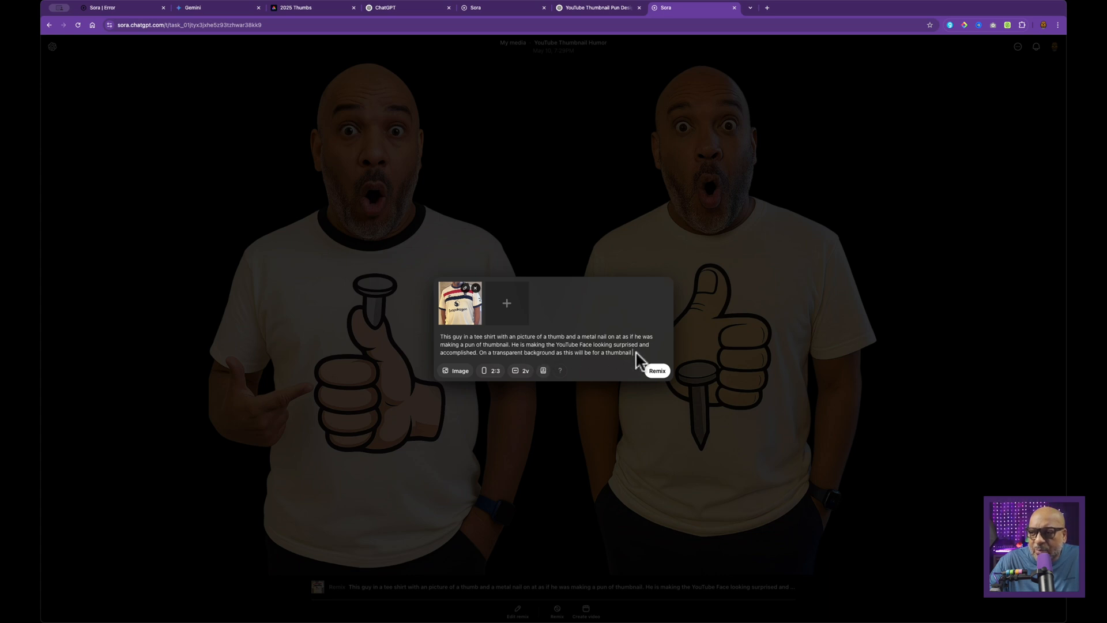
{"action": "left_click", "coordinate": [986, 481]}
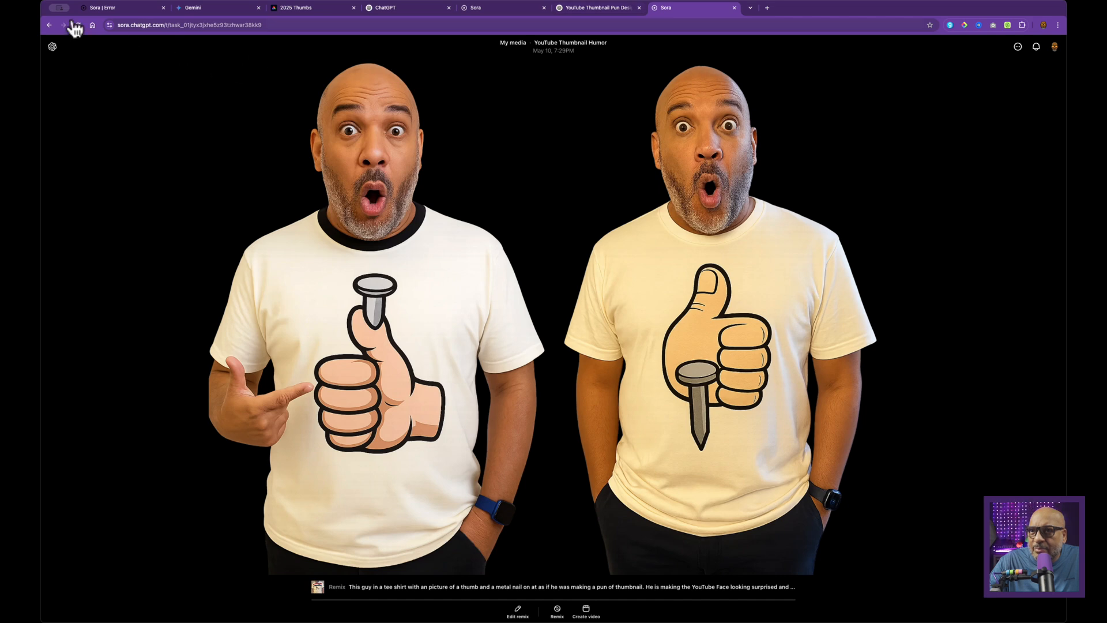
{"action": "left_click", "coordinate": [49, 25]}
{"action": "scroll", "coordinate": [479, 191], "scroll_direction": "up", "scroll_amount": 5}
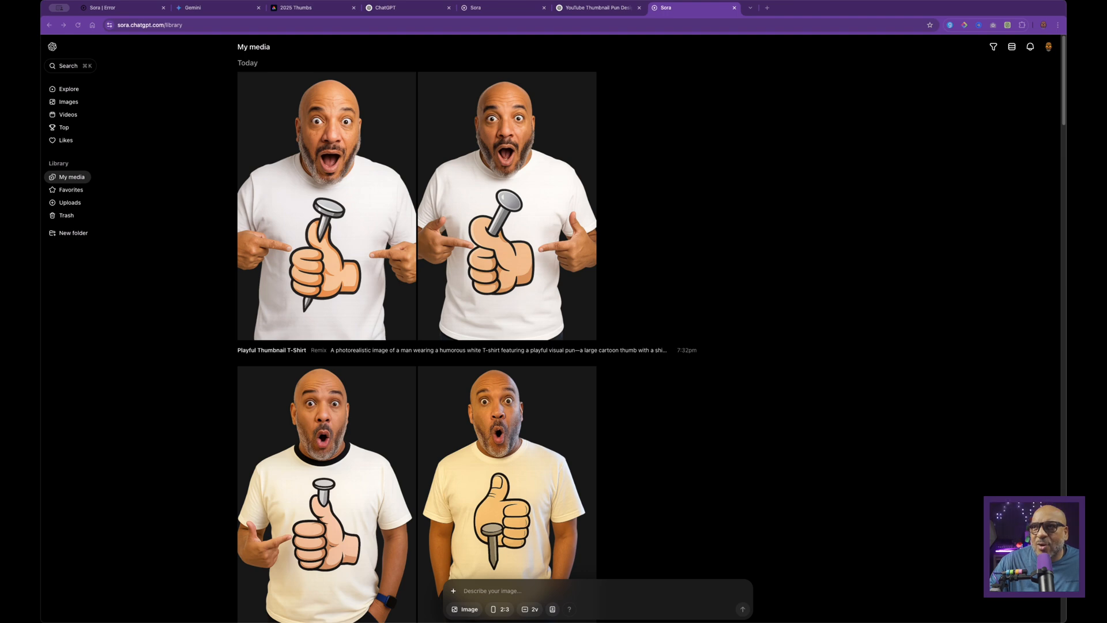
- Review the improved Sora and Ideogram prompts in ChatGPT's thumbnail pun chat and return to the Sora media library
{"action": "left_click", "coordinate": [580, 7]}
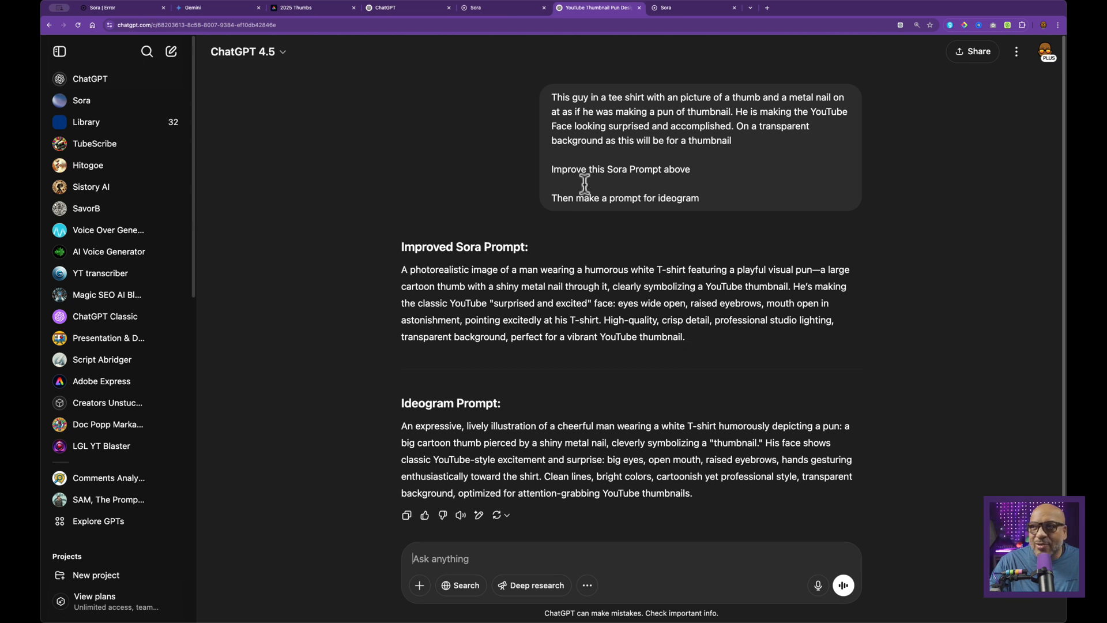
{"action": "left_click", "coordinate": [690, 9]}
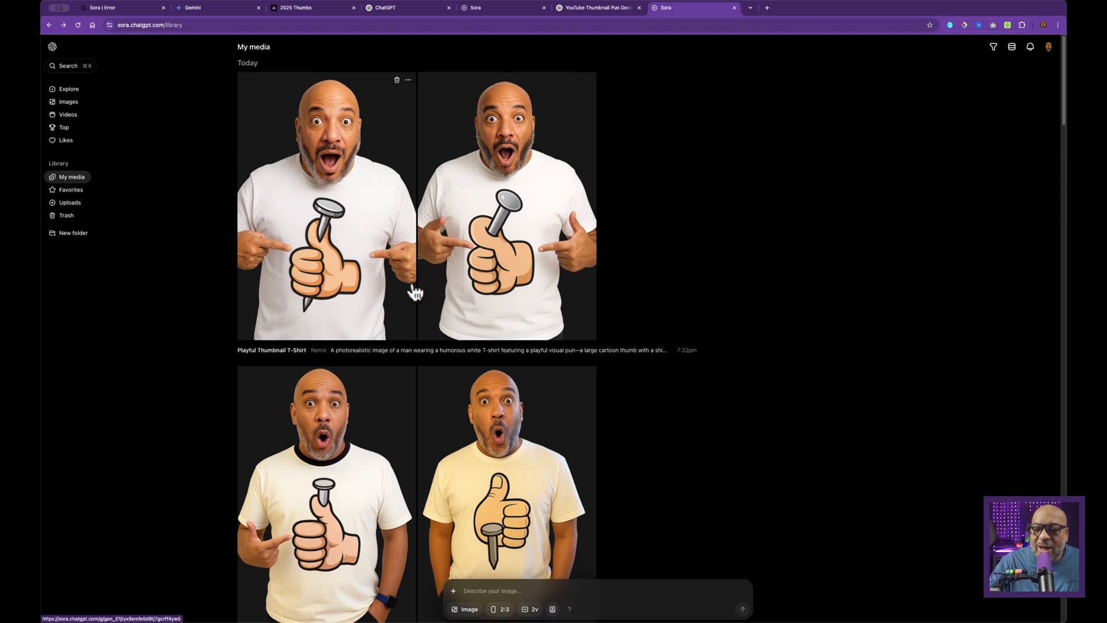
- Open the first Playful Thumbnail T-Shirt image from My media and download it
{"action": "left_click", "coordinate": [345, 253]}
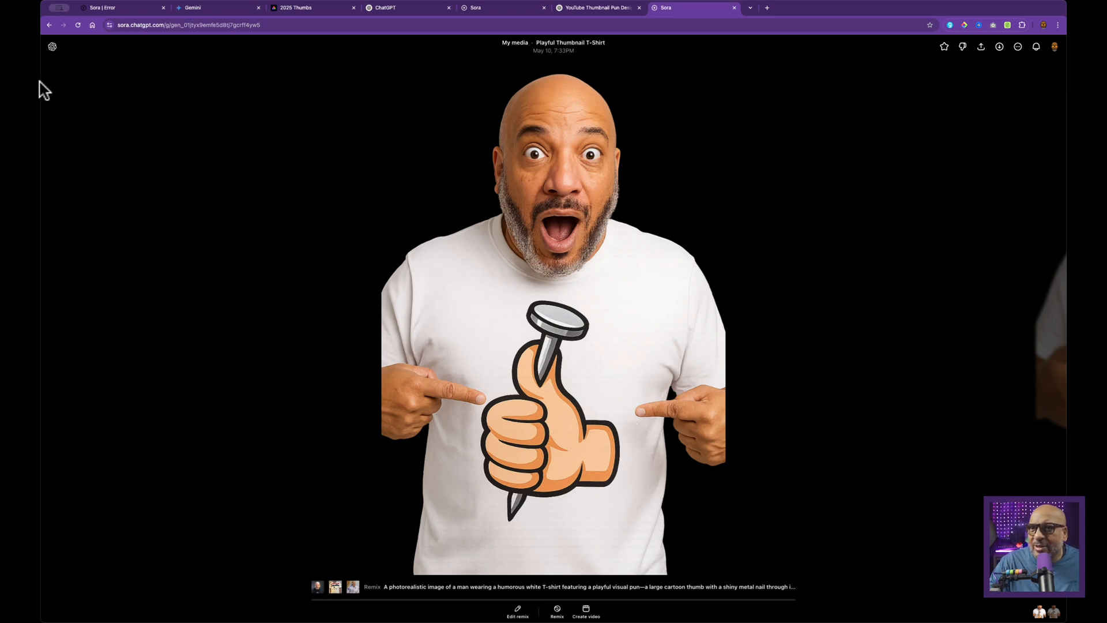
{"action": "left_click", "coordinate": [48, 25]}
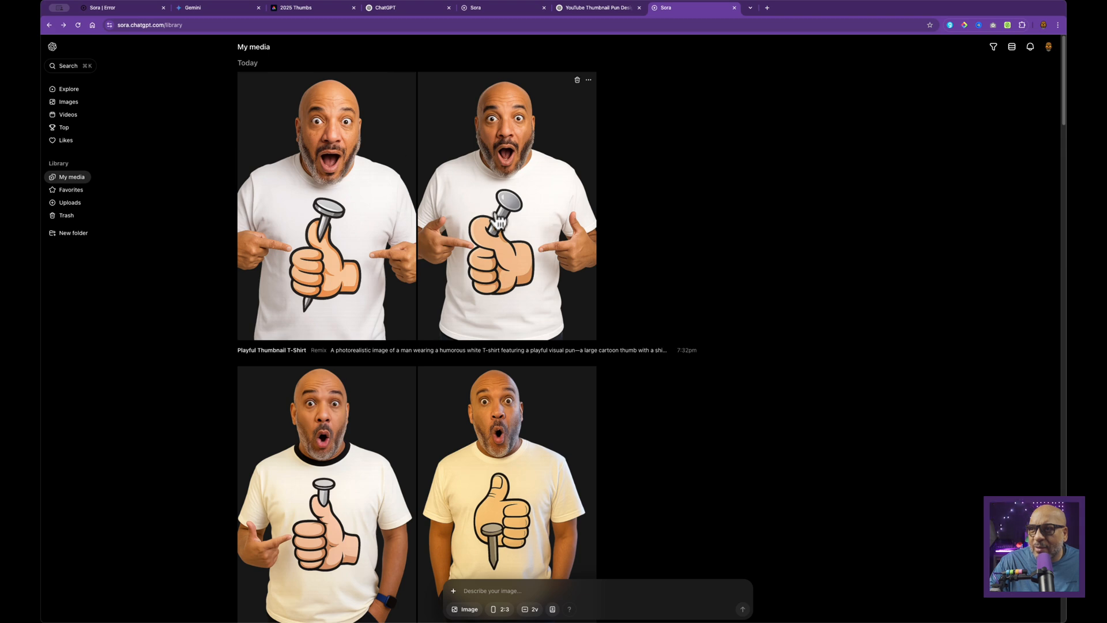
{"action": "left_click", "coordinate": [338, 227]}
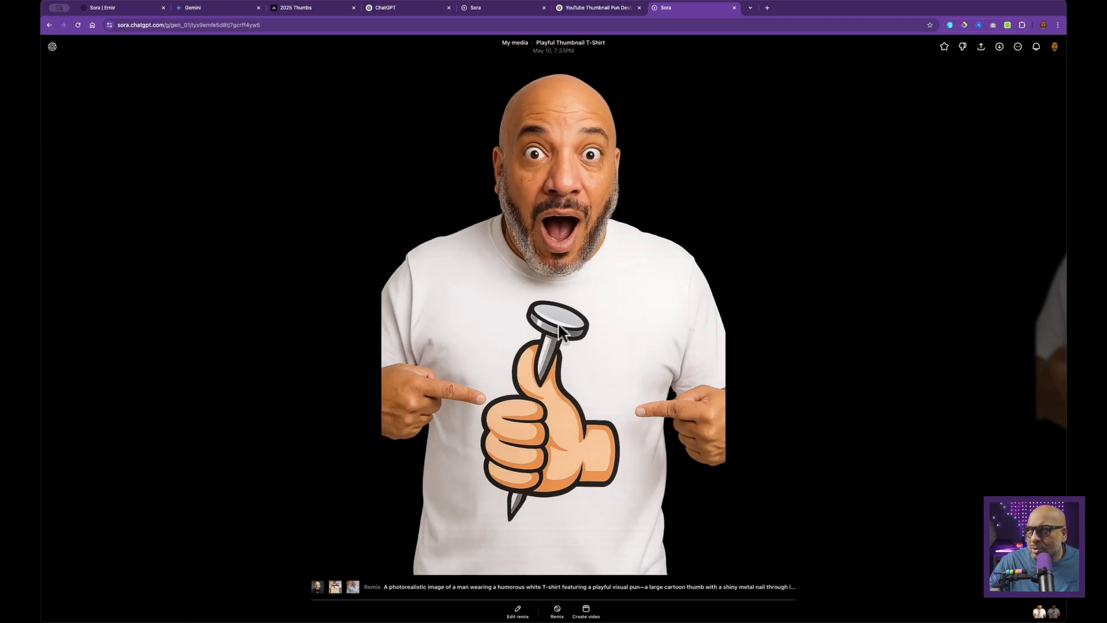
{"action": "left_click", "coordinate": [980, 46]}
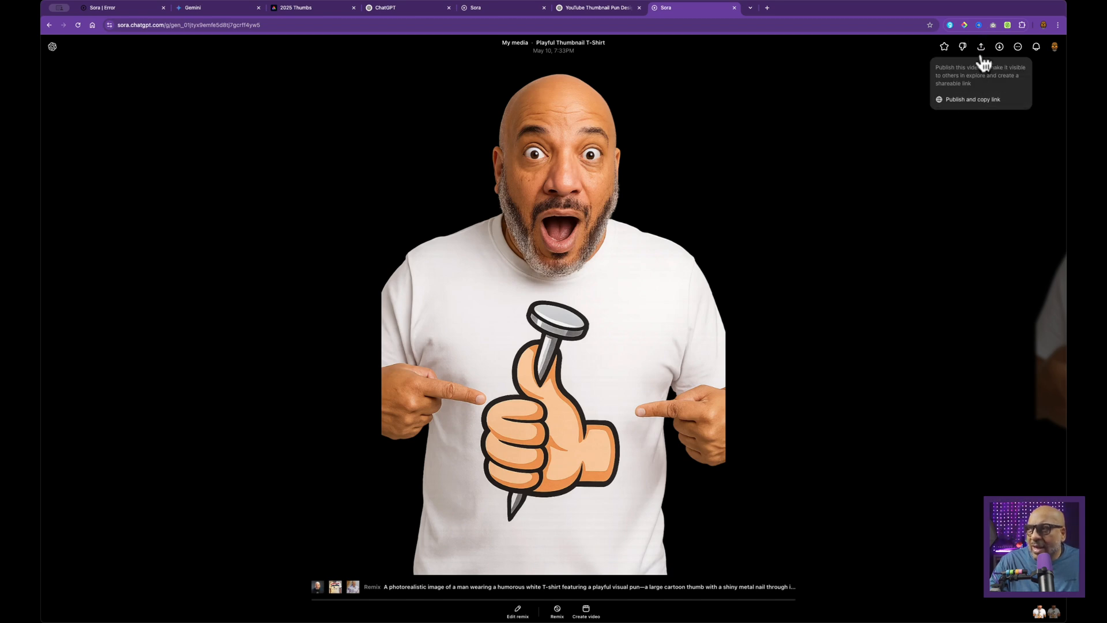
{"action": "left_click", "coordinate": [853, 161]}
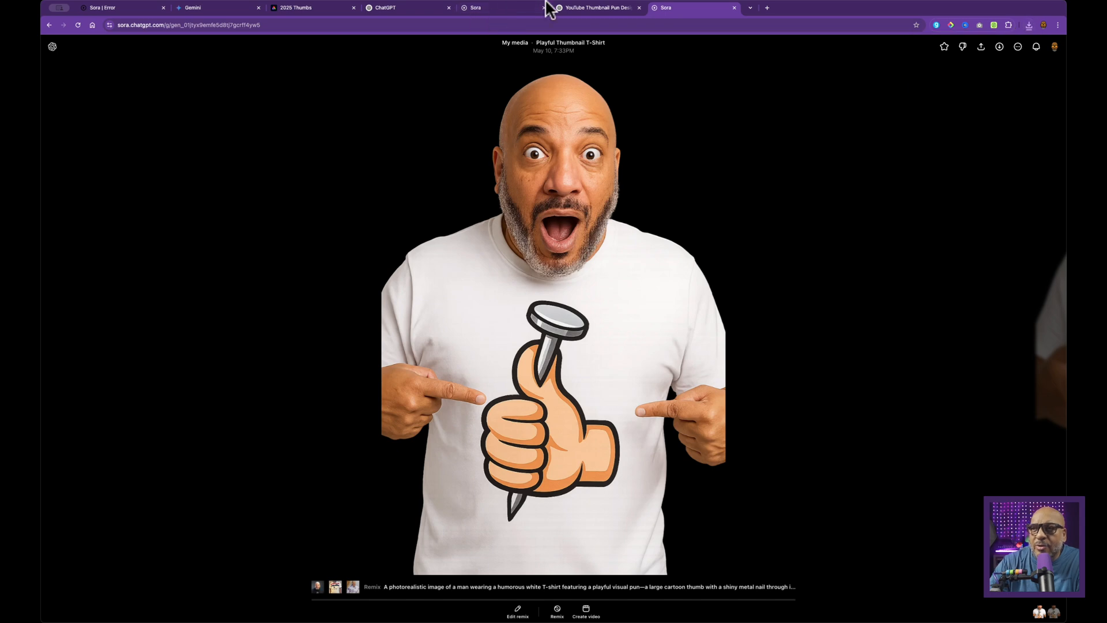
- In ChatGPT's thumbnail pun chat, draft "Can we fix this to be more like THUMB + NAIL vs a thumb with a nail in it."
{"action": "left_click", "coordinate": [410, 8]}
{"action": "left_click", "coordinate": [575, 9]}
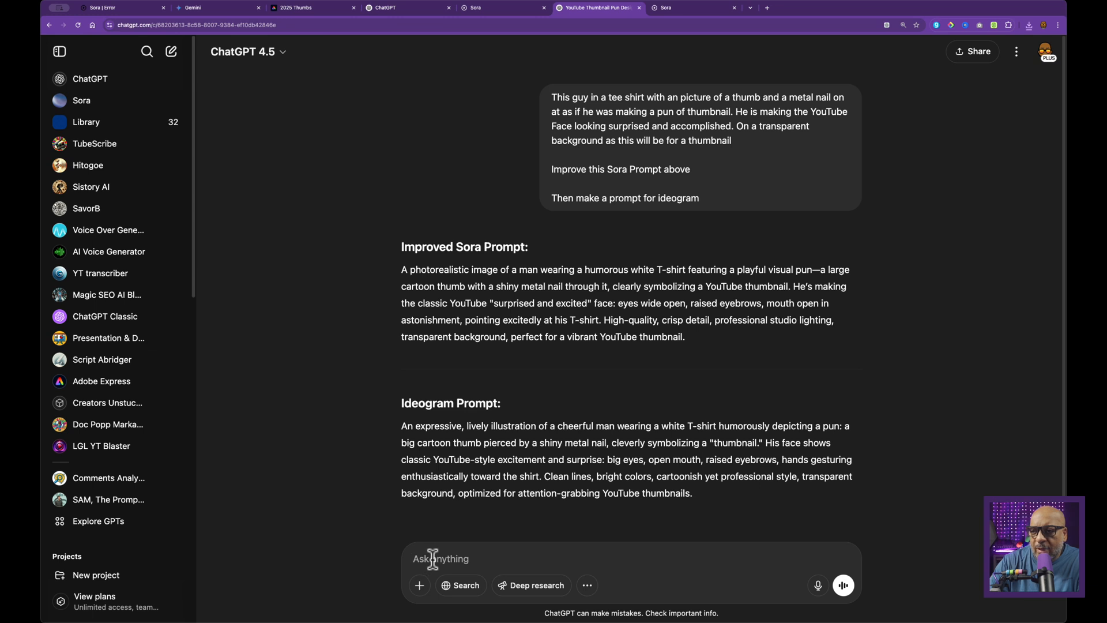
{"action": "type", "text": "Can we fix this to"}
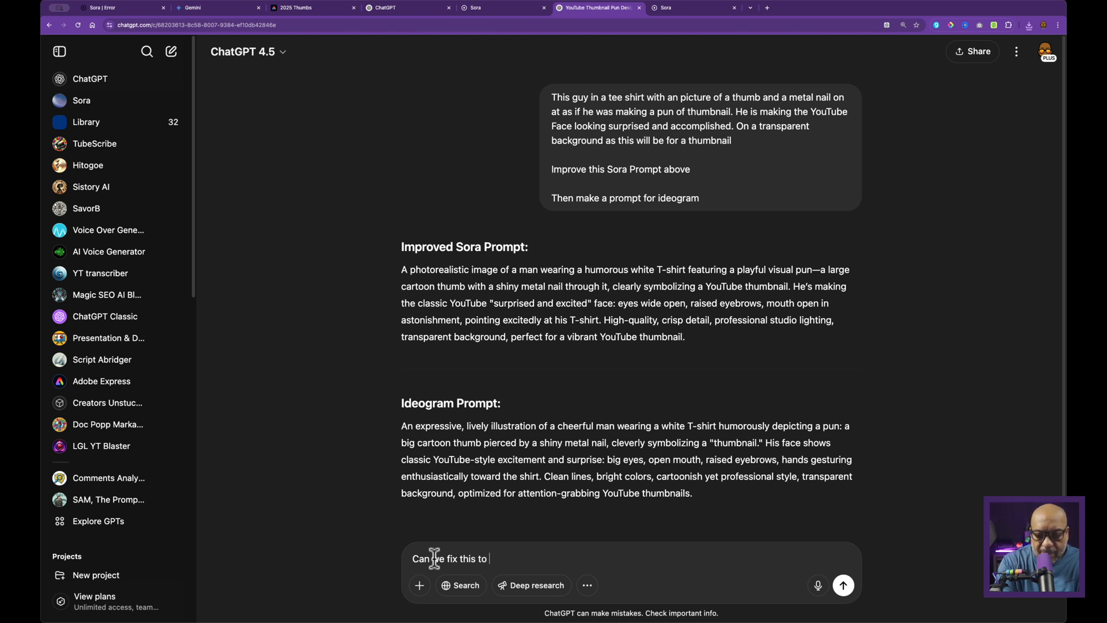
{"action": "type", "text": "more"}
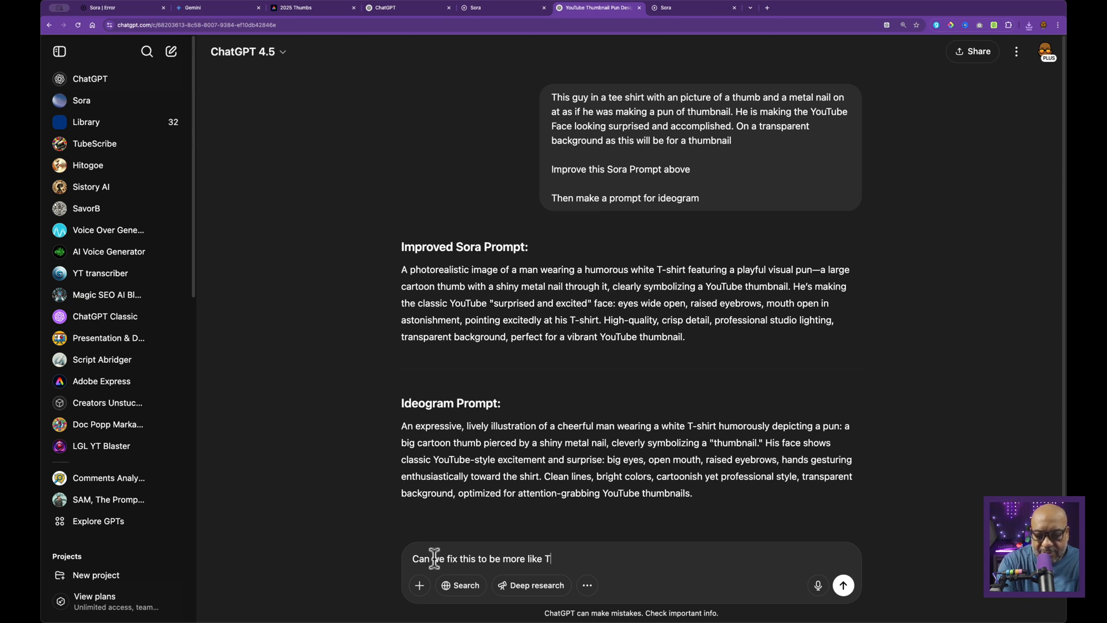
{"action": "type", "text": "like THUM"}
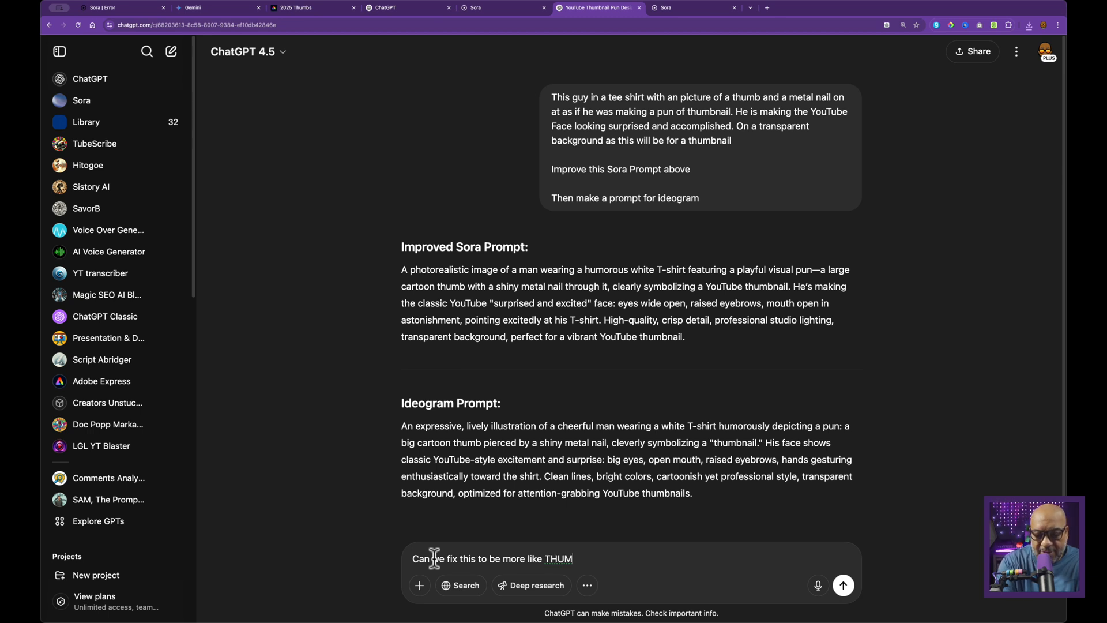
{"action": "type", "text": "B"}
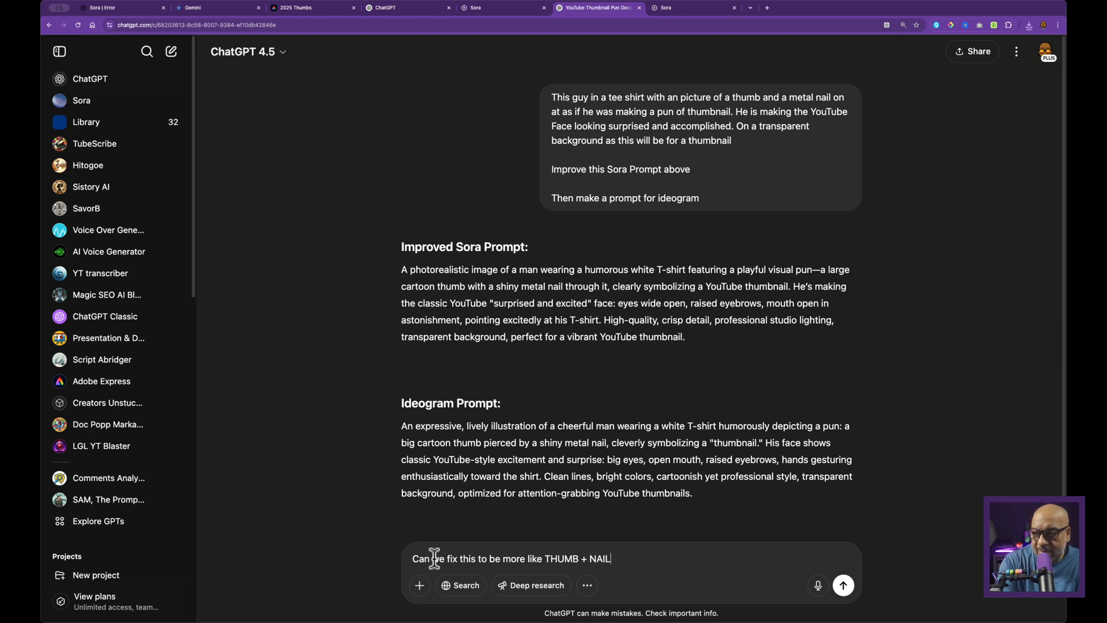
{"action": "type", "text": "+ NAIL vs a thumb with a nail in it. Re"}
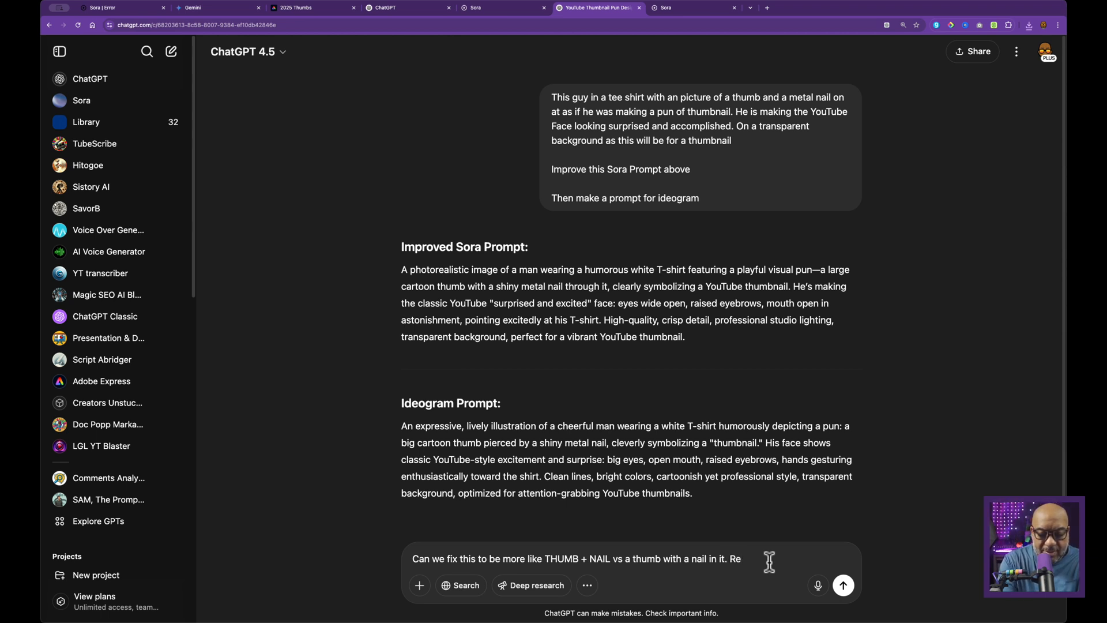
- Extend the draft message with "Reminiscent of the game concentration.", correcting the spelling of "Reminiscent"
{"action": "type", "text": "meni"}
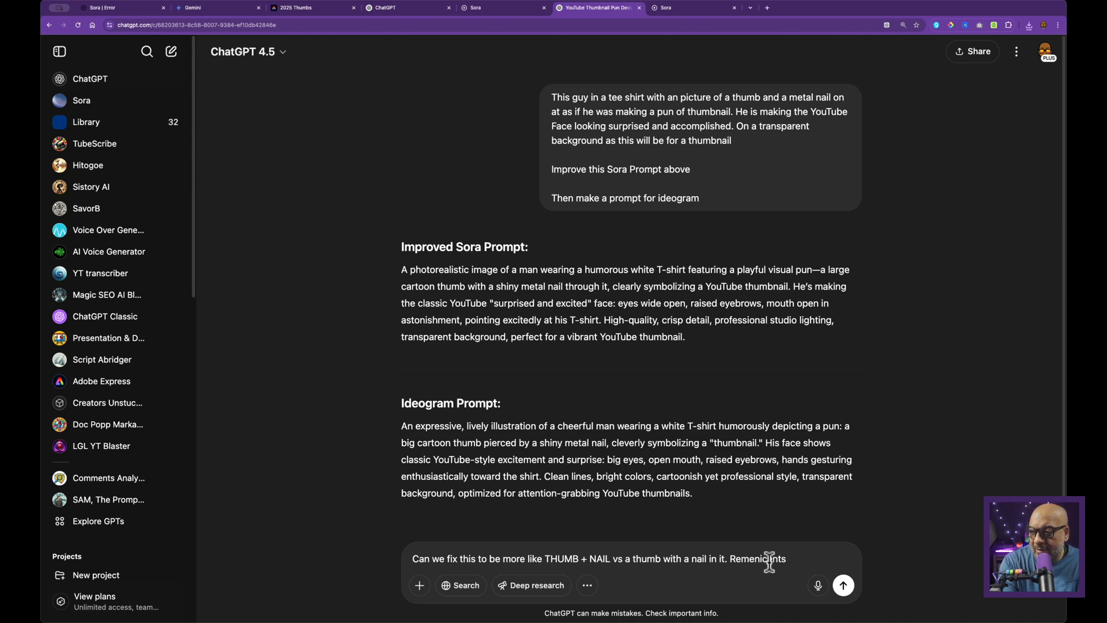
{"action": "type", "text": "cent"}
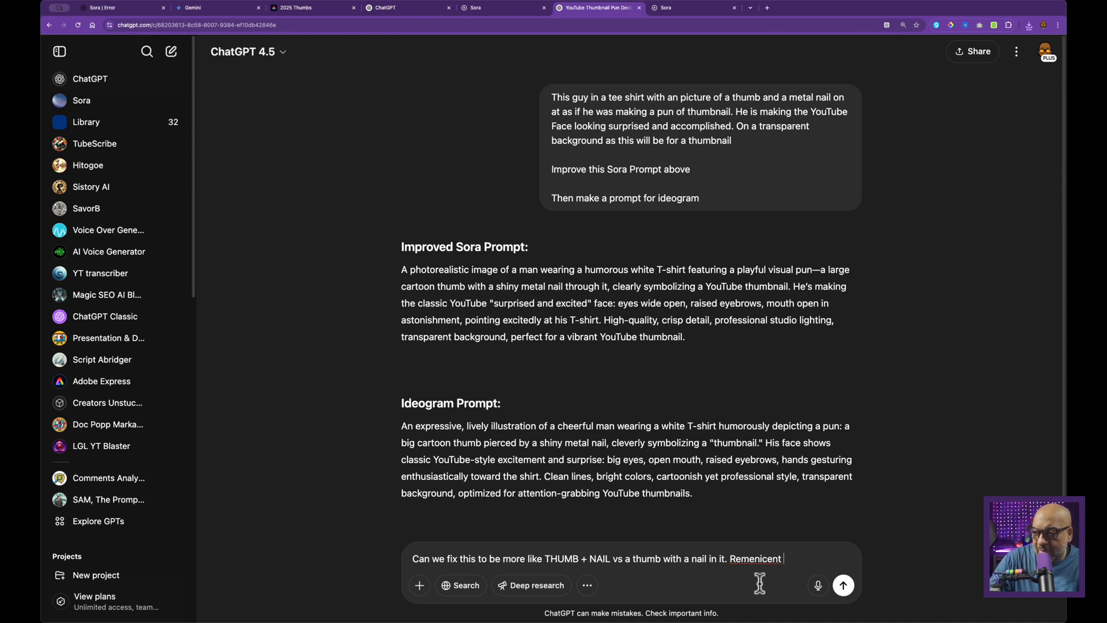
{"action": "right_click", "coordinate": [769, 559]}
{"action": "left_click", "coordinate": [634, 436]}
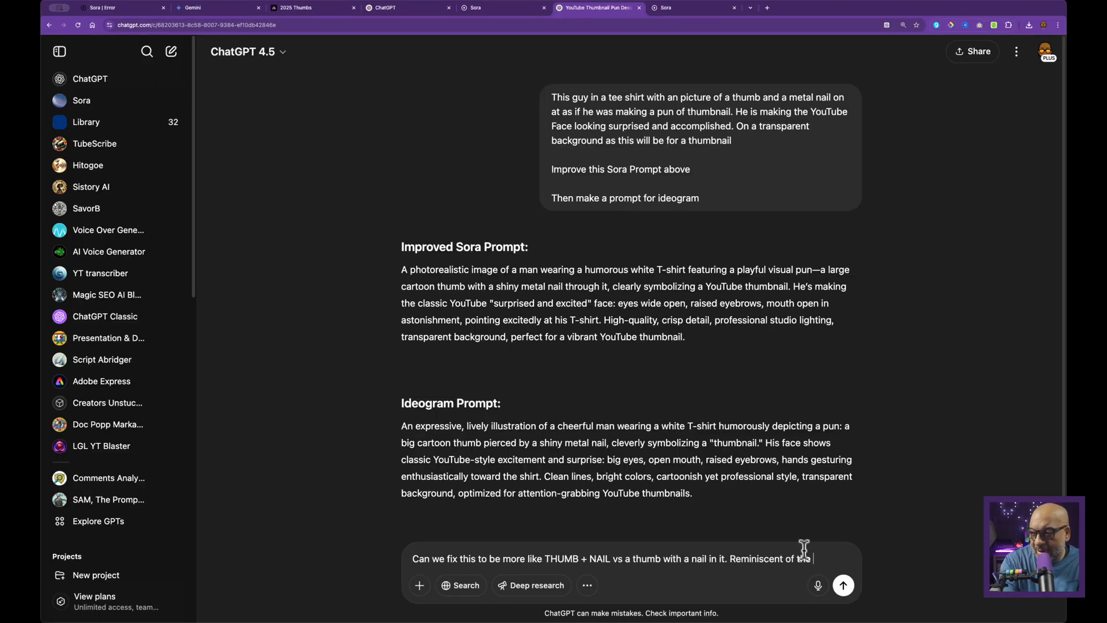
{"action": "type", "text": "of the game con"}
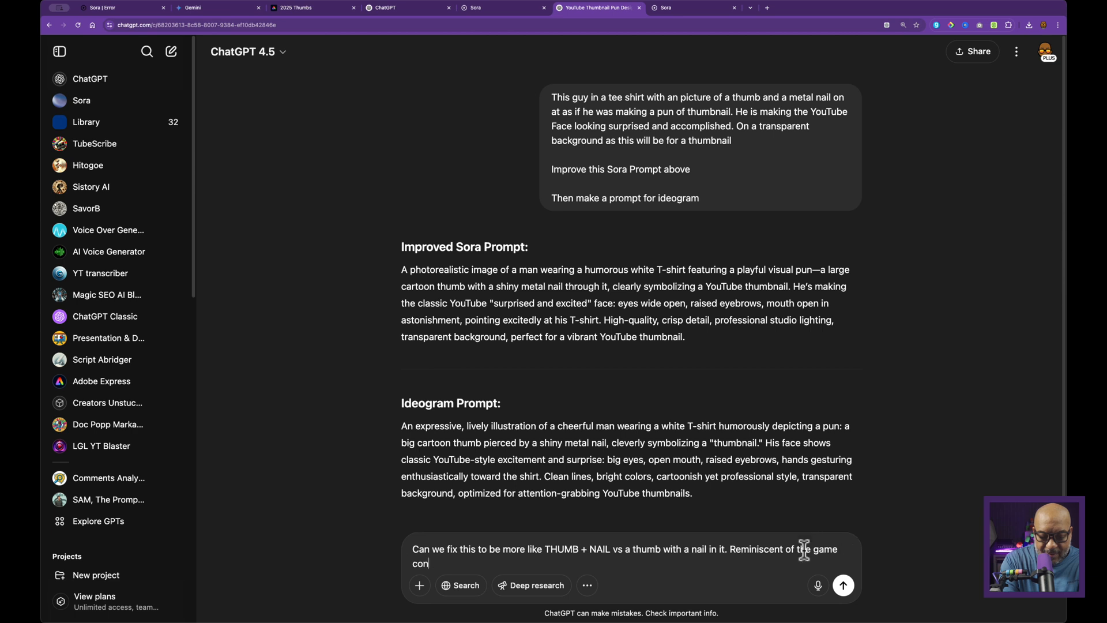
{"action": "type", "text": "centration."}
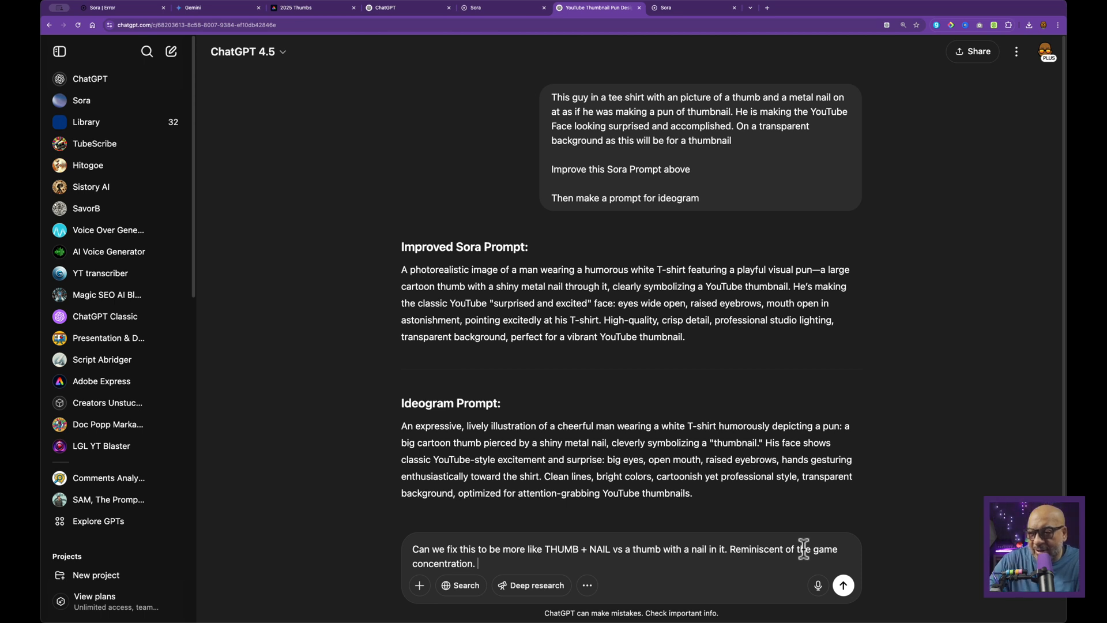
- Insert the word "prompt" after "Can we fix this" in the draft and send the message
{"action": "left_click", "coordinate": [482, 550]}
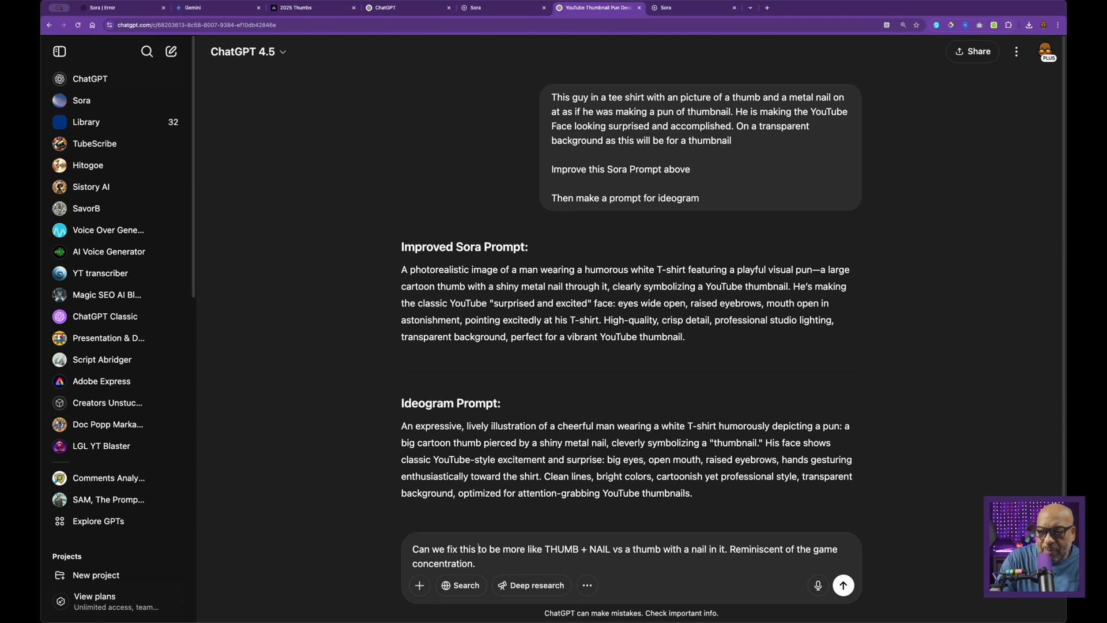
{"action": "type", "text": "prom"}
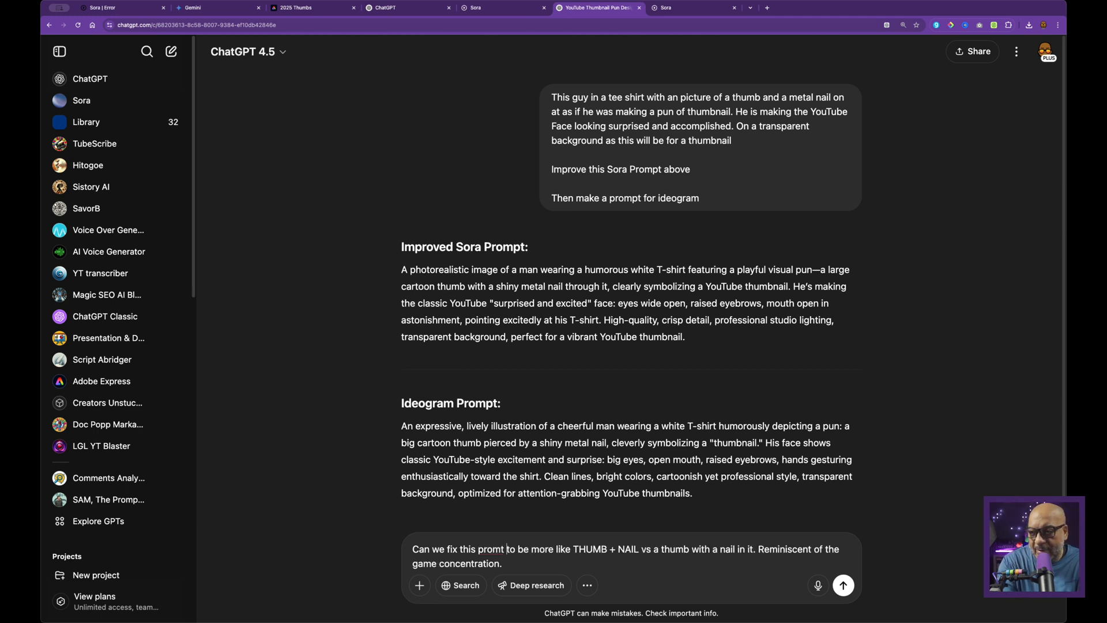
{"action": "type", "text": "pt"}
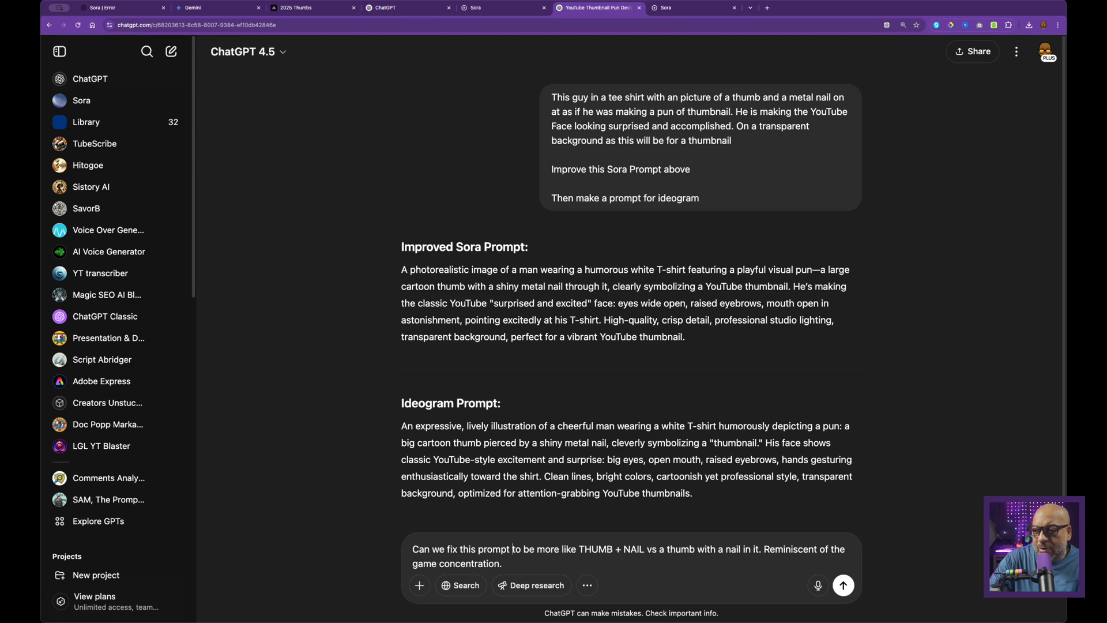
{"action": "left_click", "coordinate": [845, 586]}
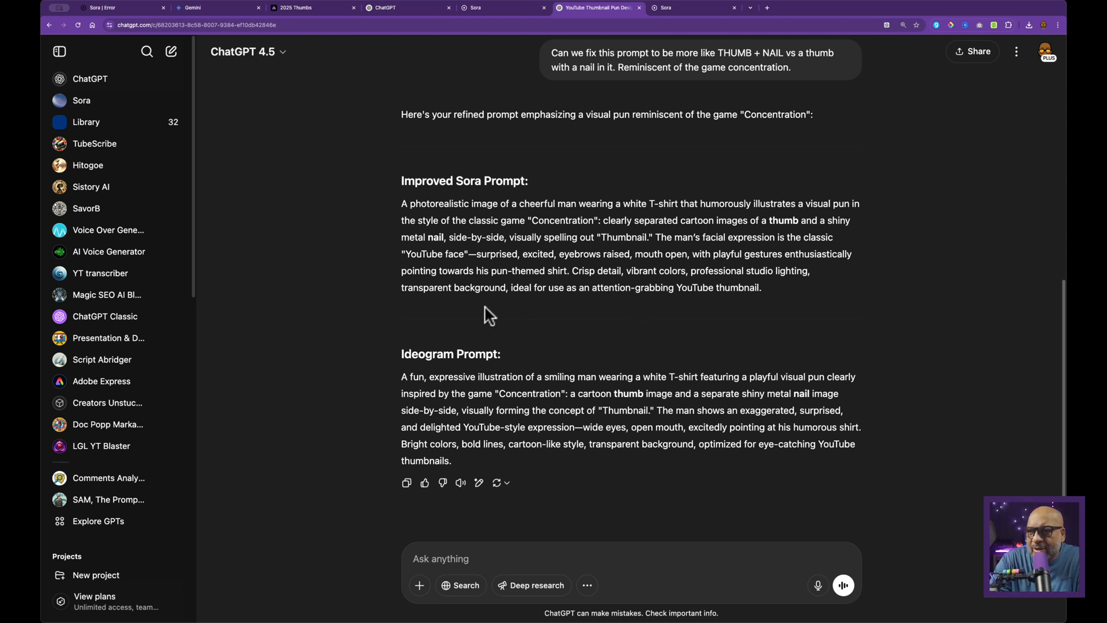
- Copy the full refined Improved Sora Prompt text from ChatGPT's reply and switch to Sora's Explore page
{"action": "left_click_drag", "start_coordinate": [403, 203], "coordinate": [783, 304]}
{"action": "key", "text": "super+c"}
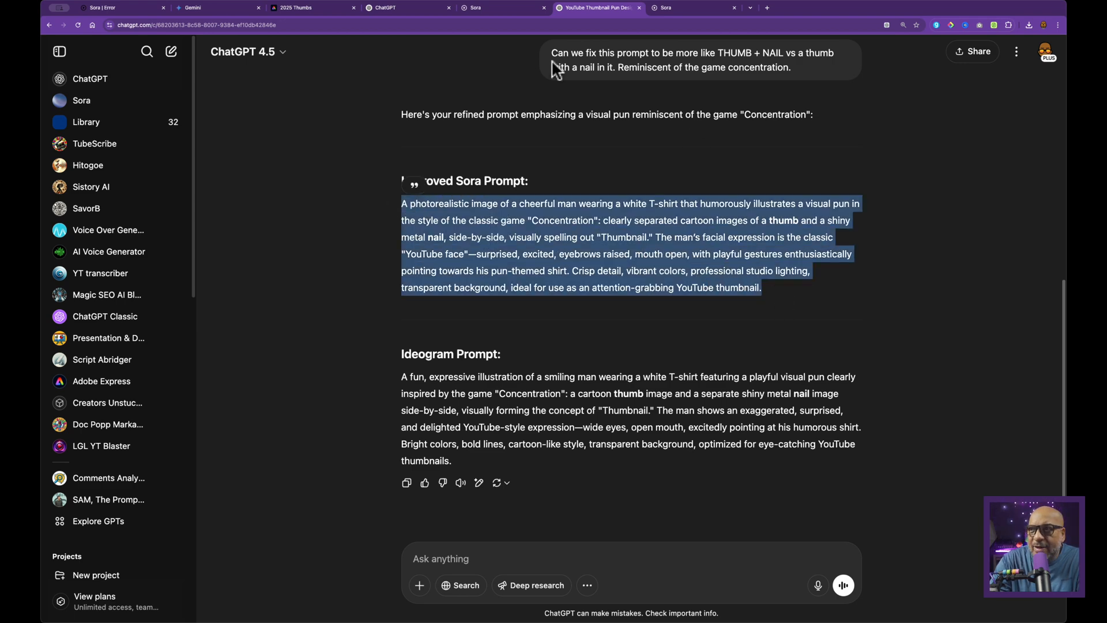
{"action": "left_click", "coordinate": [490, 7]}
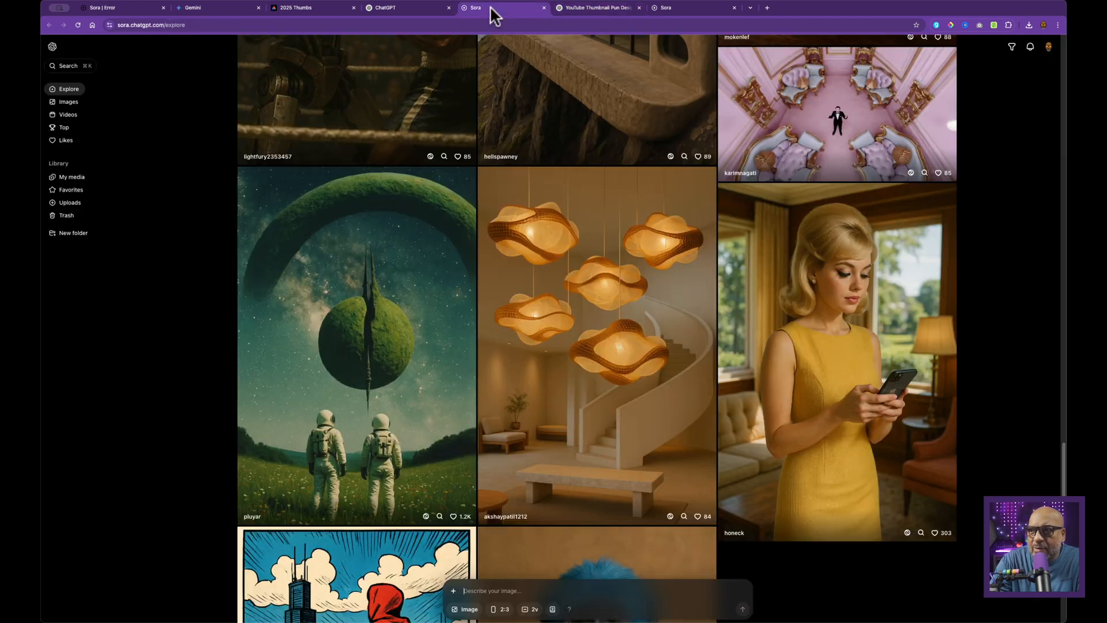
- Attach three previous uploads to the Sora prompt: today's Snapdragon jersey photo, the first Thu May 1 photo and the first Wed Apr 30 portrait
{"action": "left_click", "coordinate": [454, 591]}
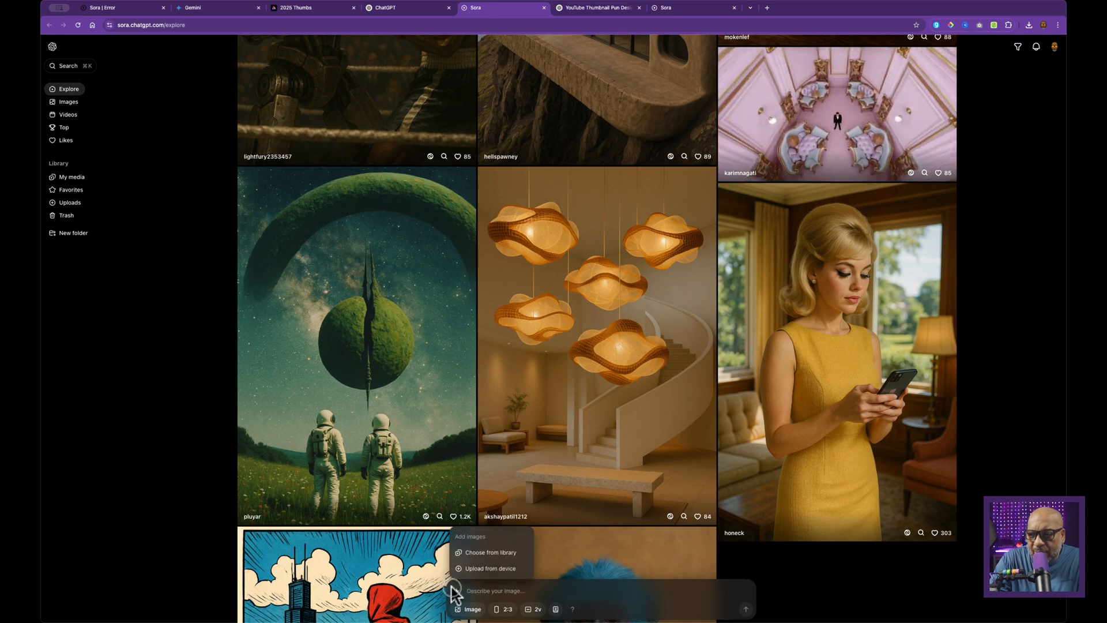
{"action": "left_click", "coordinate": [508, 553]}
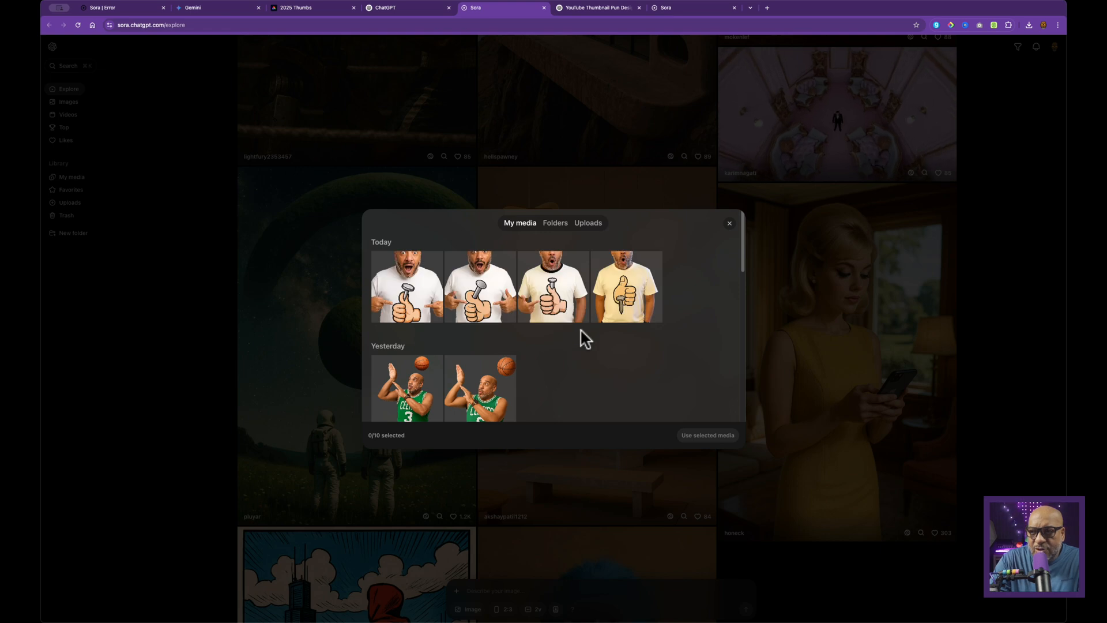
{"action": "scroll", "coordinate": [603, 336], "scroll_direction": "down", "scroll_amount": 3}
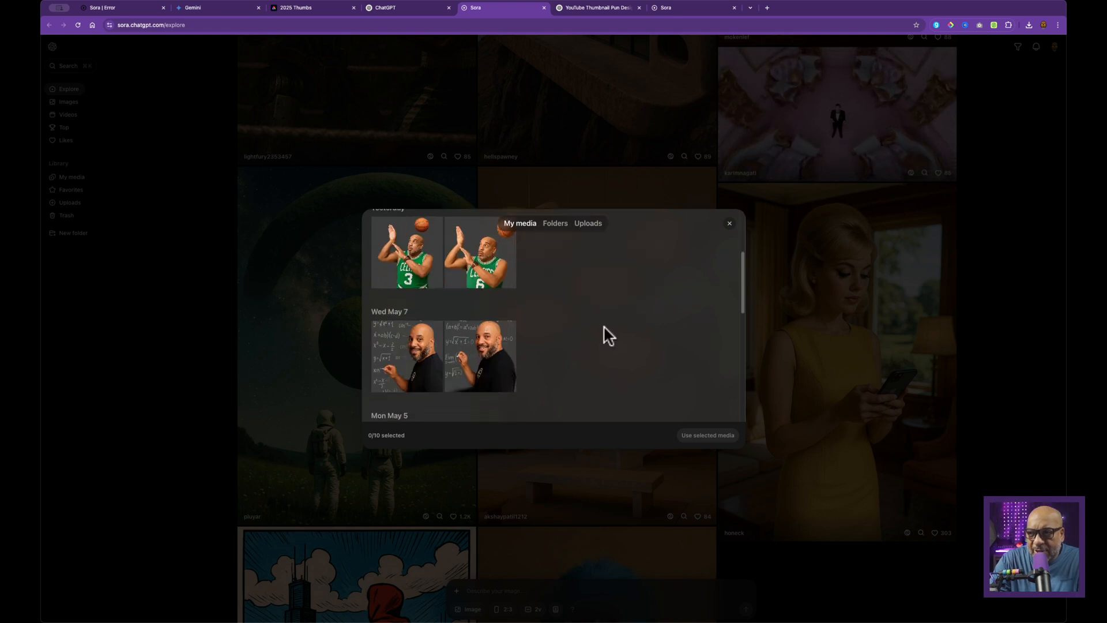
{"action": "left_click", "coordinate": [591, 223]}
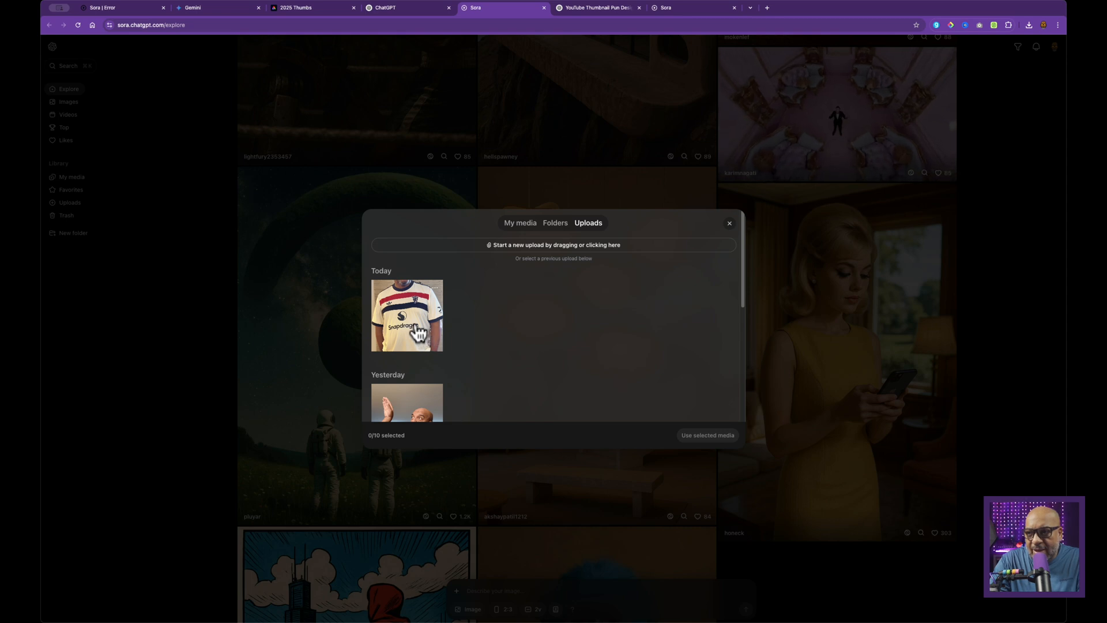
{"action": "left_click", "coordinate": [418, 332]}
{"action": "scroll", "coordinate": [549, 336], "scroll_direction": "down", "scroll_amount": 3}
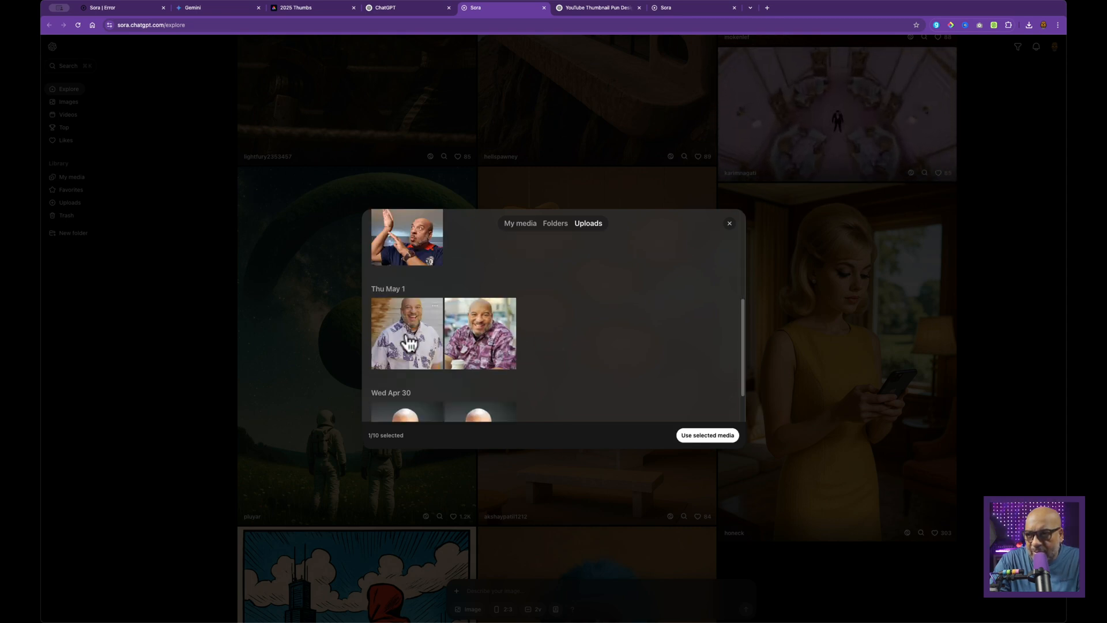
{"action": "left_click", "coordinate": [427, 337]}
{"action": "scroll", "coordinate": [606, 357], "scroll_direction": "down", "scroll_amount": 1}
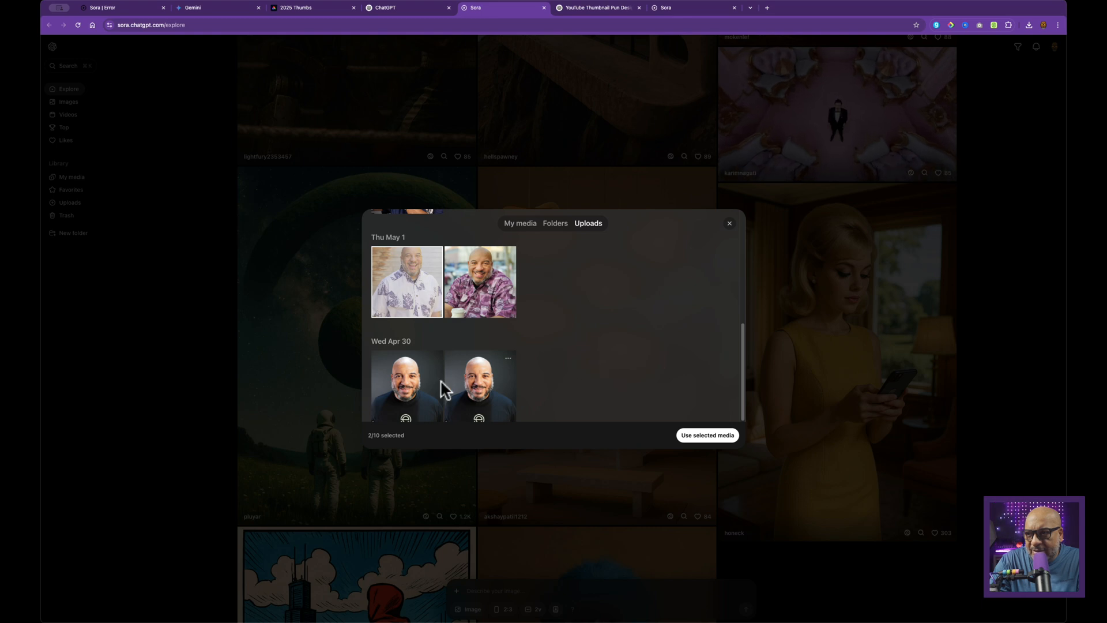
{"action": "left_click", "coordinate": [407, 396]}
{"action": "scroll", "coordinate": [593, 371], "scroll_direction": "up", "scroll_amount": 2}
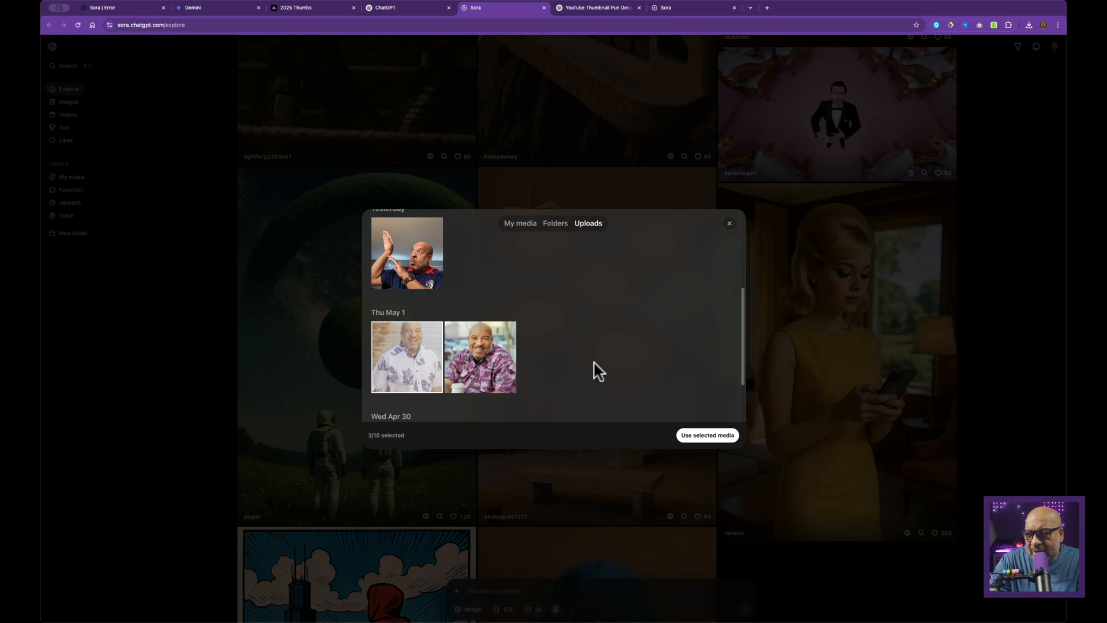
{"action": "left_click", "coordinate": [700, 436]}
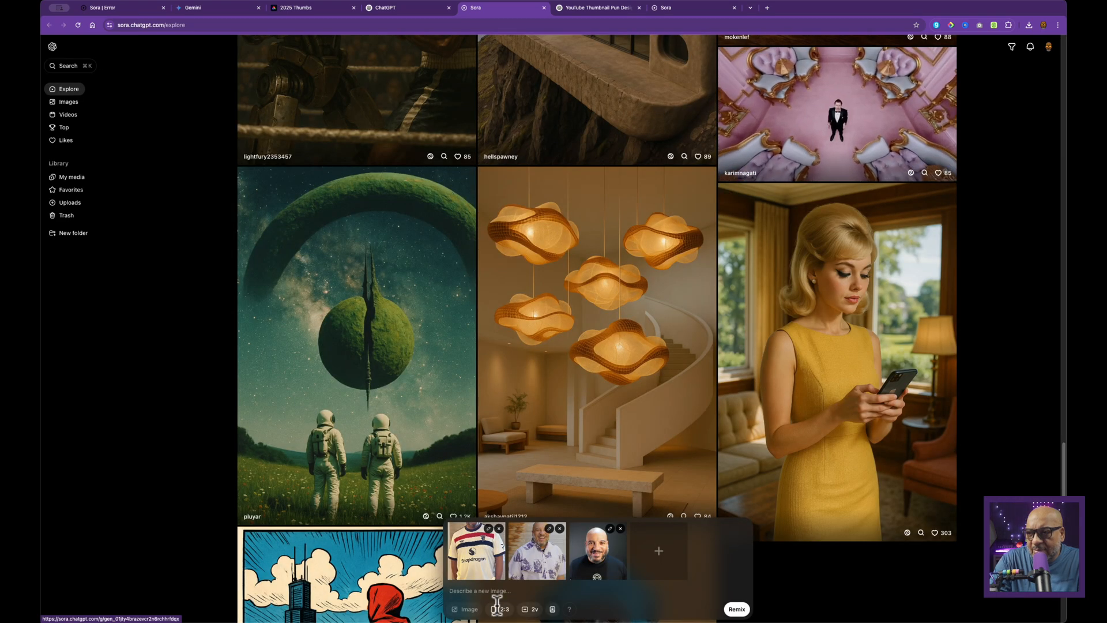
- Paste the copied Sora prompt as the image description and submit the remix
{"action": "key", "text": "super+v"}
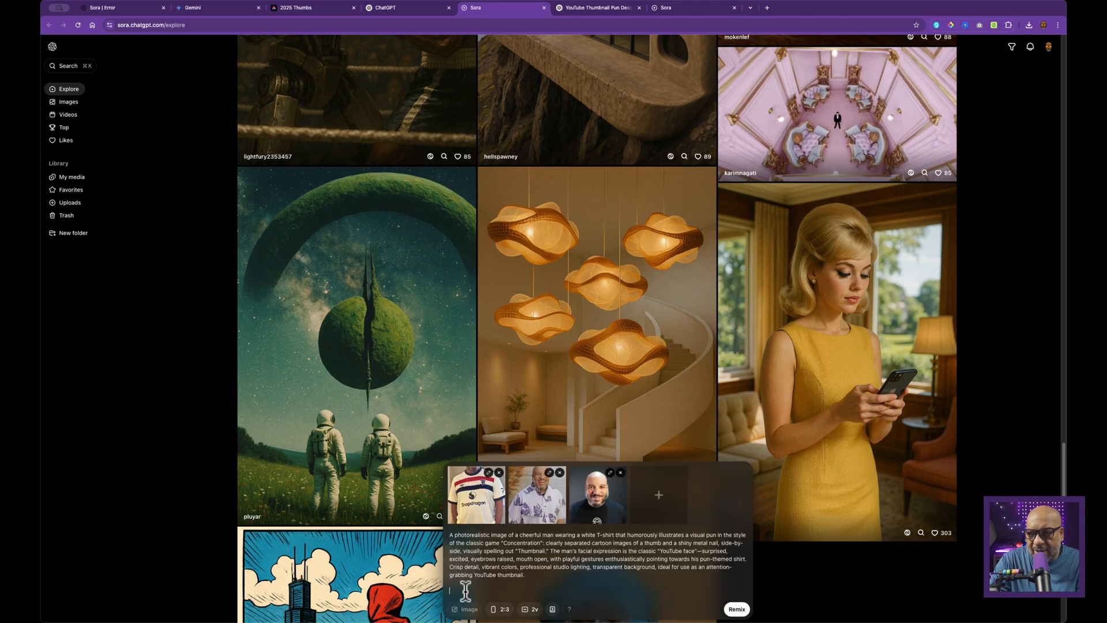
{"action": "left_click", "coordinate": [738, 607]}
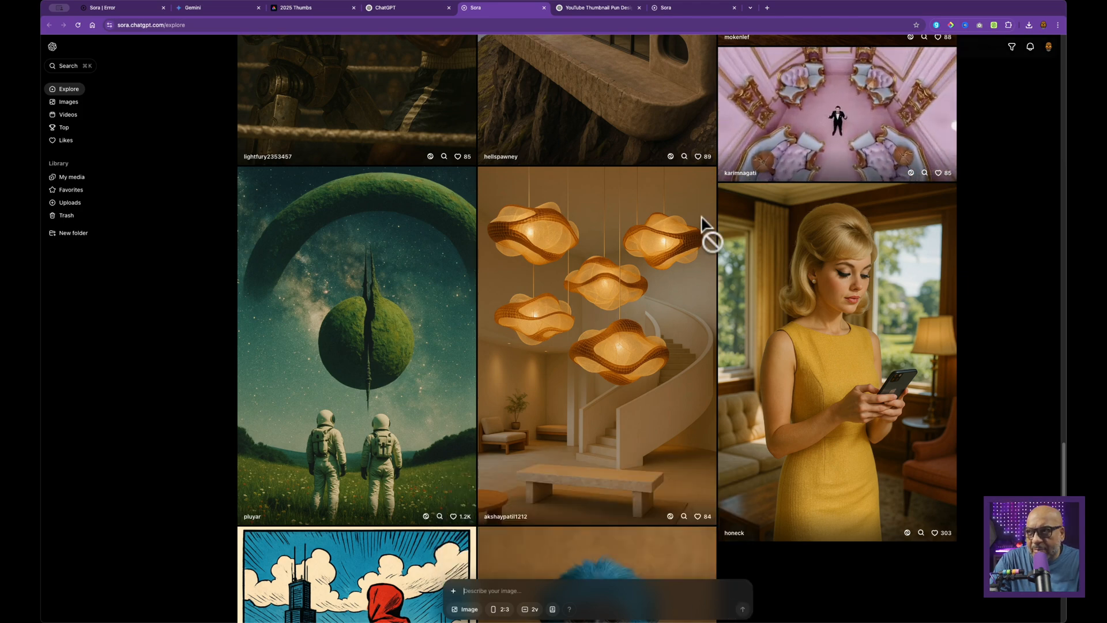
- Open Ideogram's explore page in a new browser tab
{"action": "left_click", "coordinate": [766, 8]}
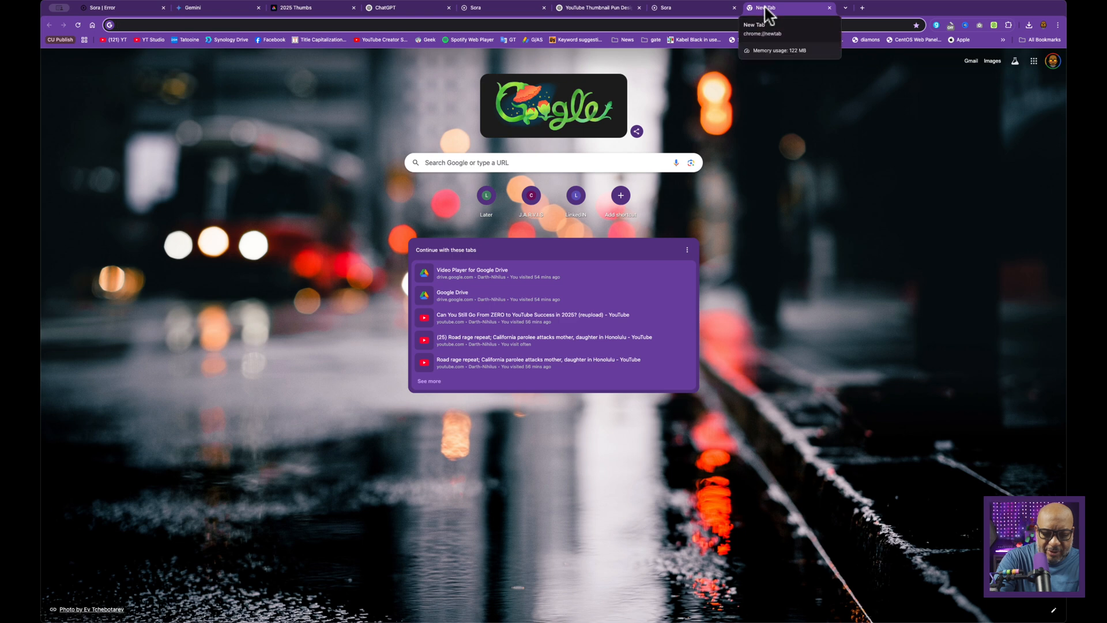
{"action": "type", "text": "ideogranm"}
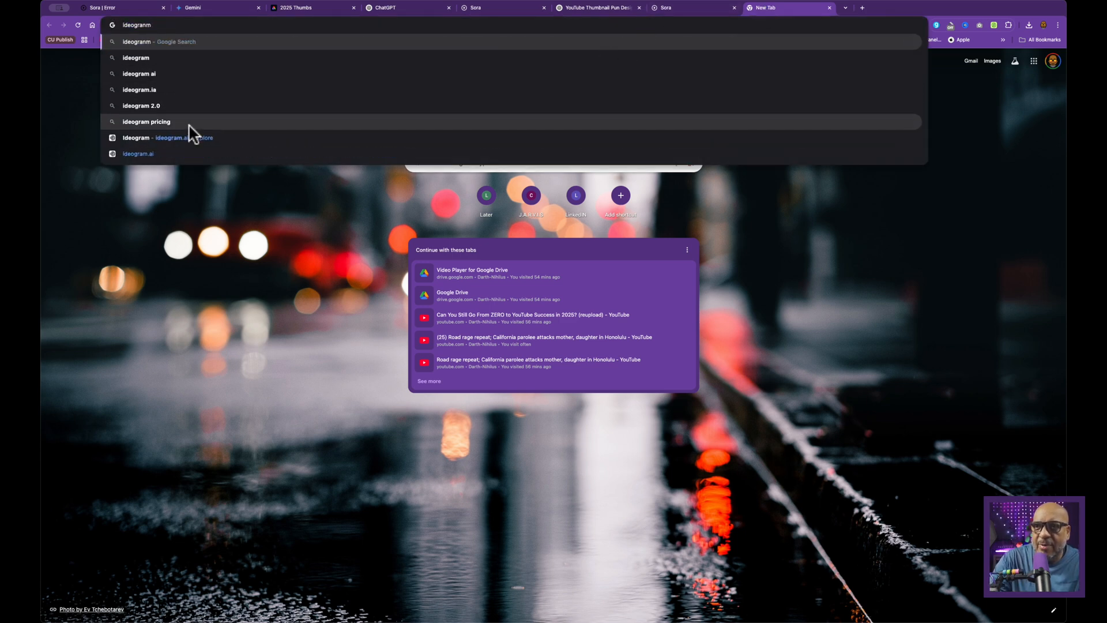
{"action": "left_click", "coordinate": [199, 139]}
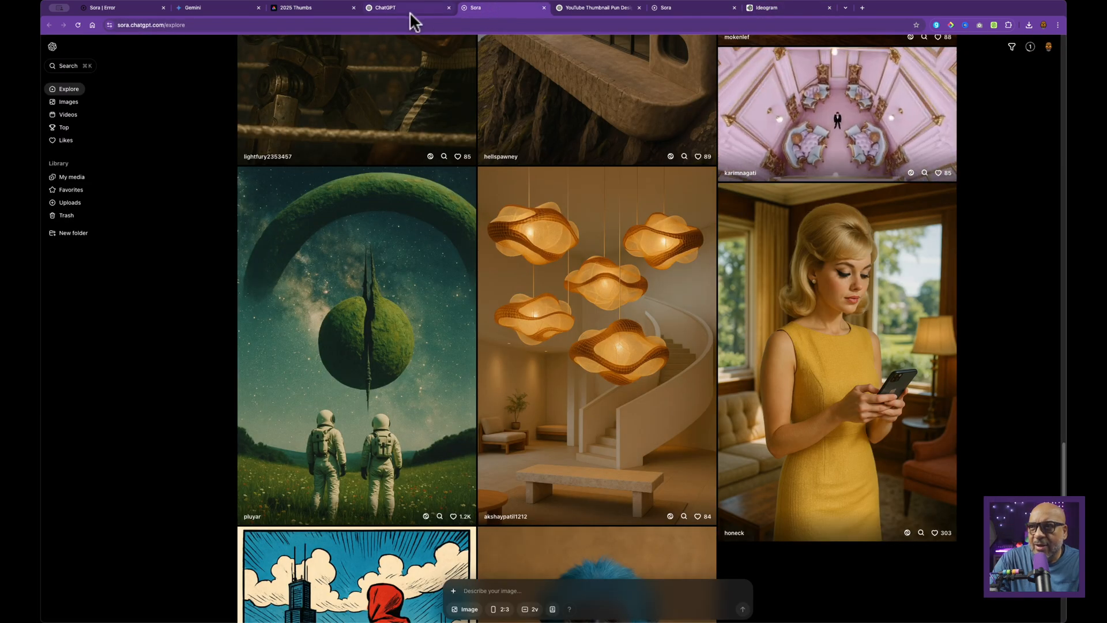
- Copy the refined Ideogram Prompt from ChatGPT's thumbnail pun chat, return to Ideogram and accept the new 3.0 announcement
{"action": "left_click", "coordinate": [410, 9]}
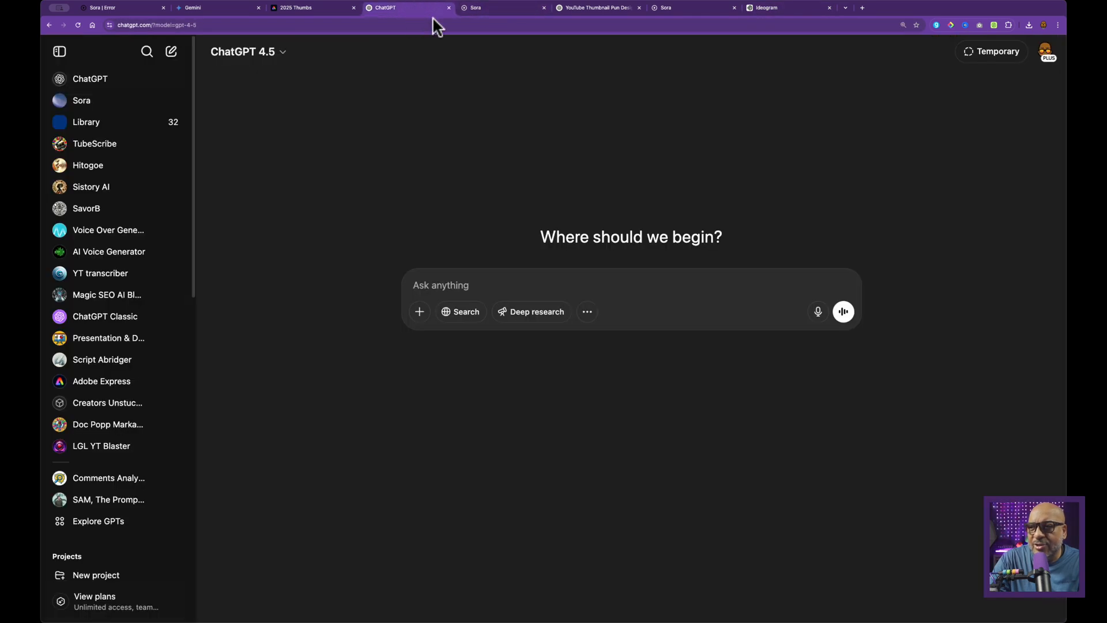
{"action": "left_click", "coordinate": [594, 8]}
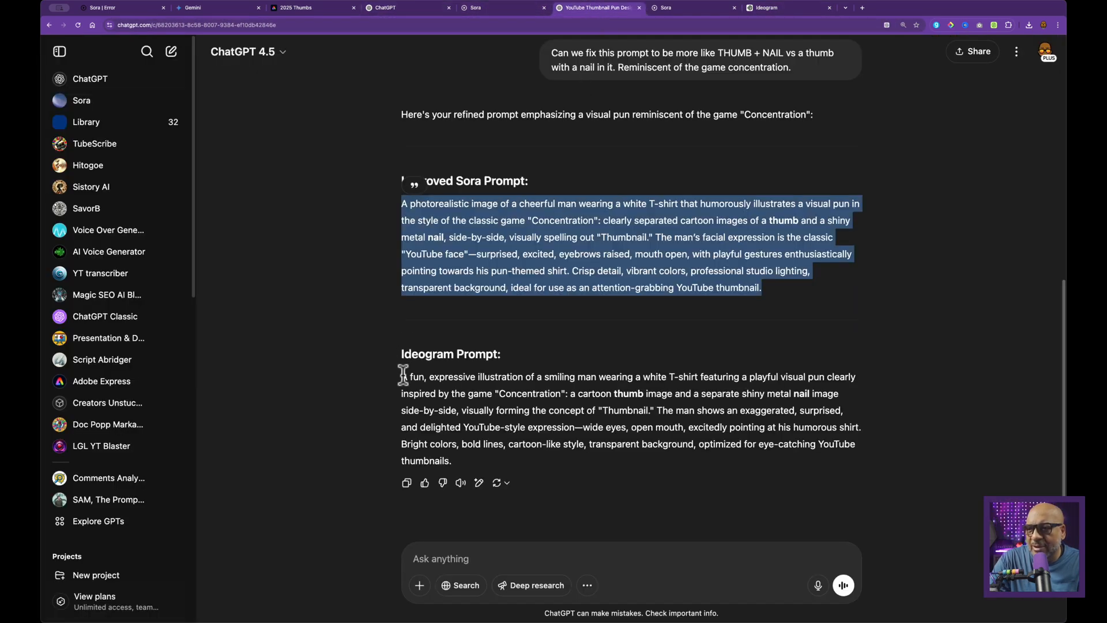
{"action": "left_click_drag", "start_coordinate": [402, 378], "coordinate": [470, 461]}
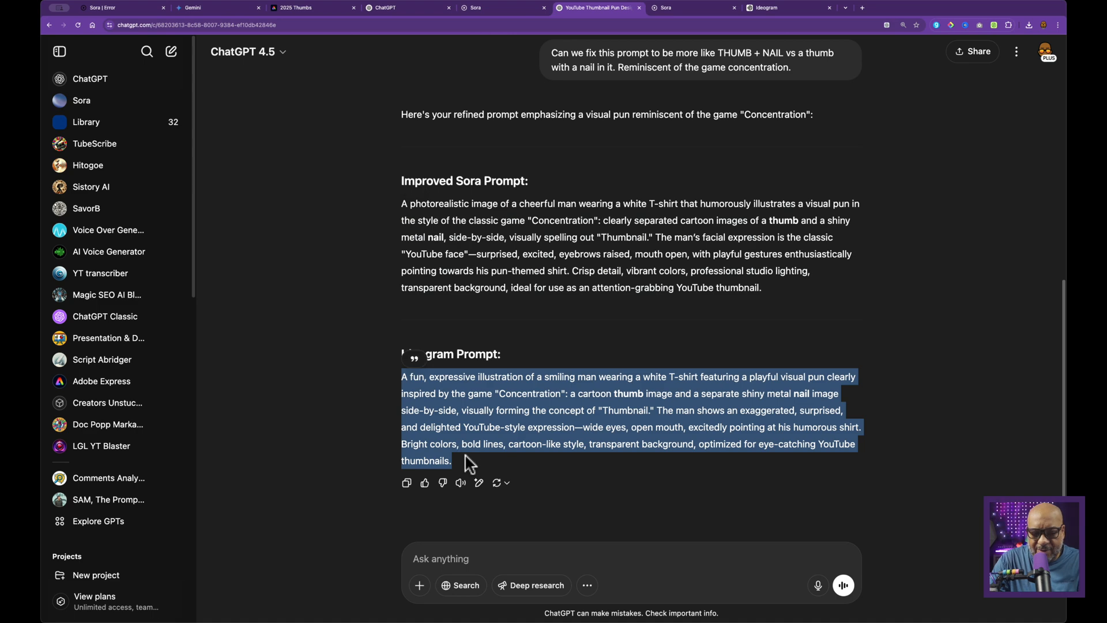
{"action": "left_click", "coordinate": [791, 7]}
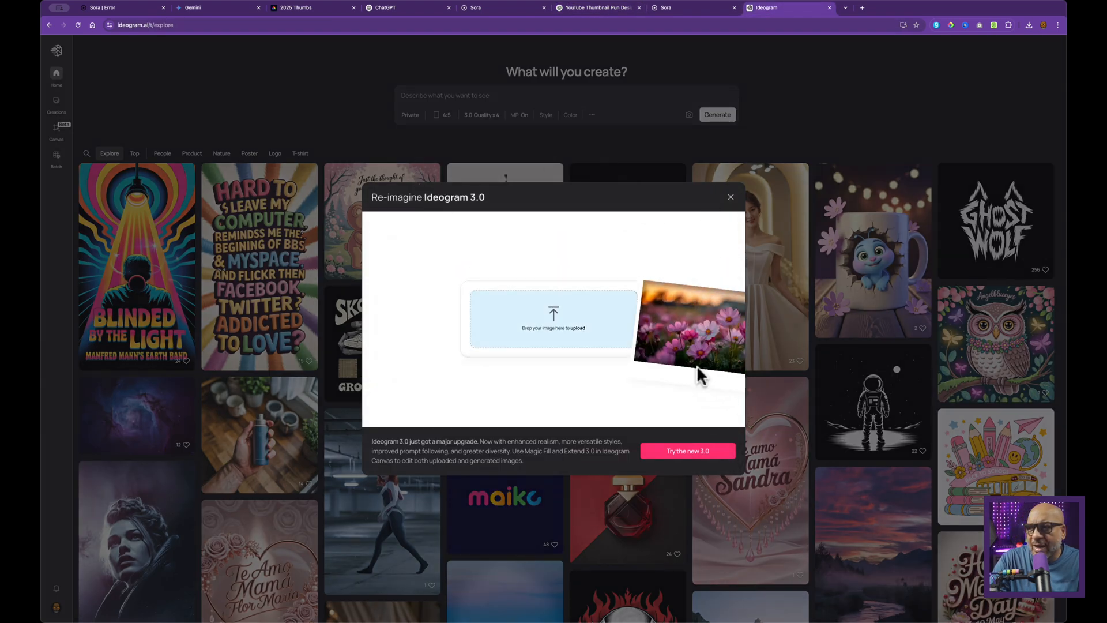
{"action": "left_click", "coordinate": [695, 455]}
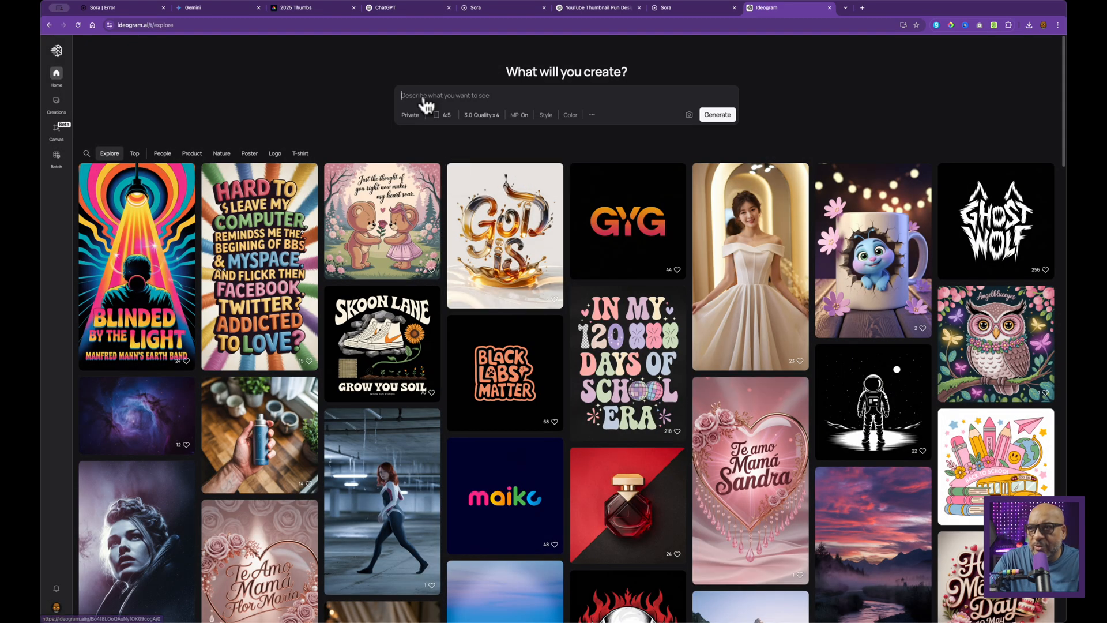
{"action": "left_click", "coordinate": [588, 96]}
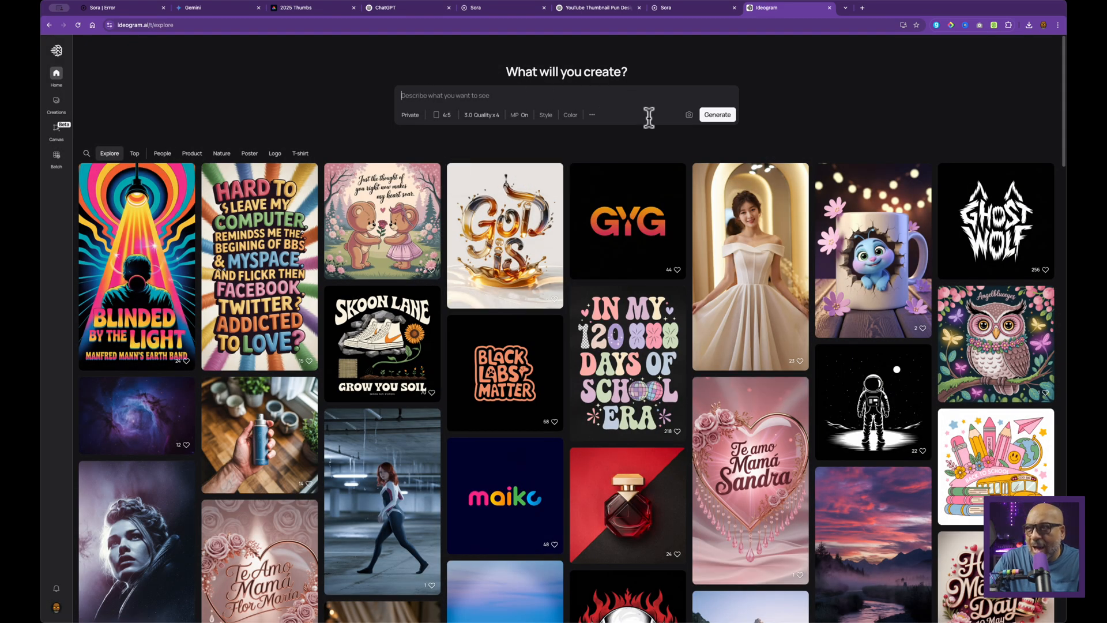
- Load IMG_2419_Radiant.jpg from Pictures into Ideogram as a remix image and append the copied Ideogram prompt to its generated description
{"action": "left_click", "coordinate": [688, 115]}
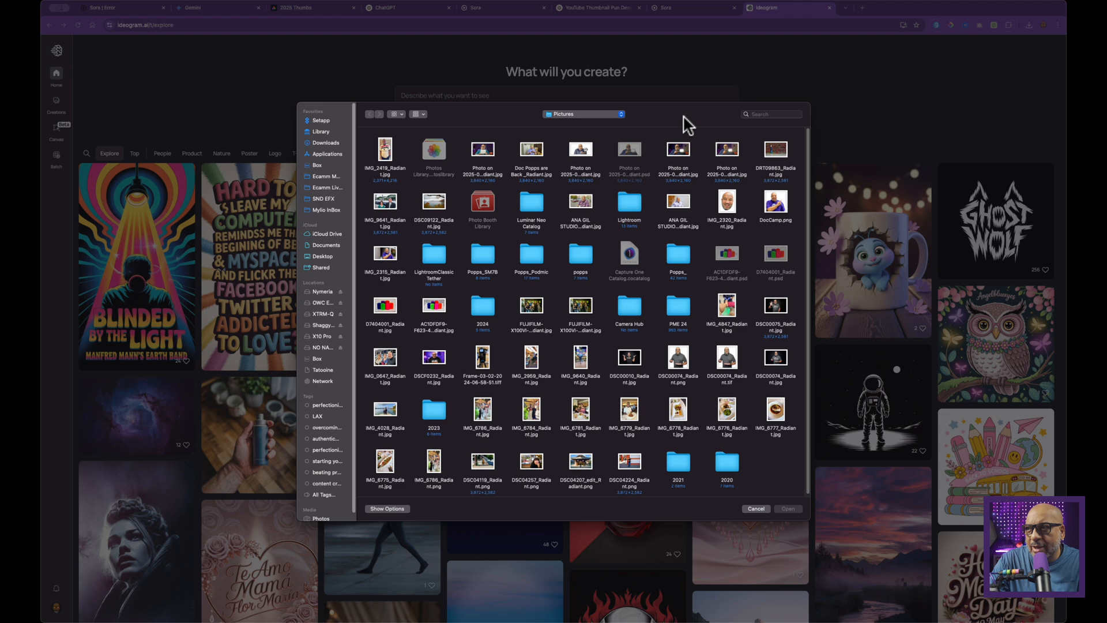
{"action": "left_click", "coordinate": [385, 152]}
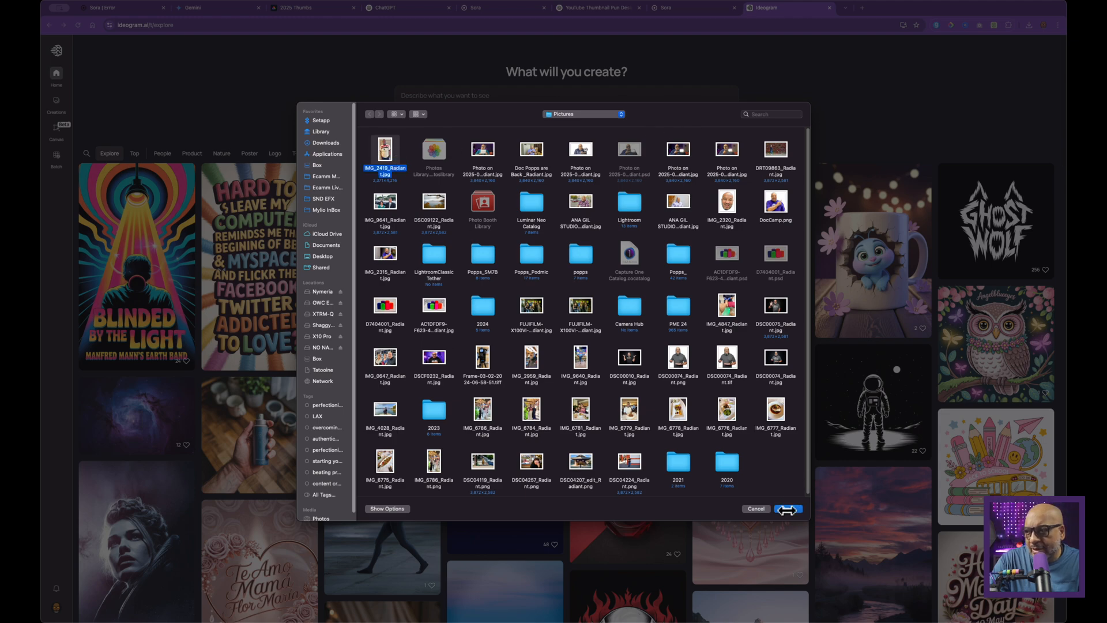
{"action": "left_click", "coordinate": [787, 508]}
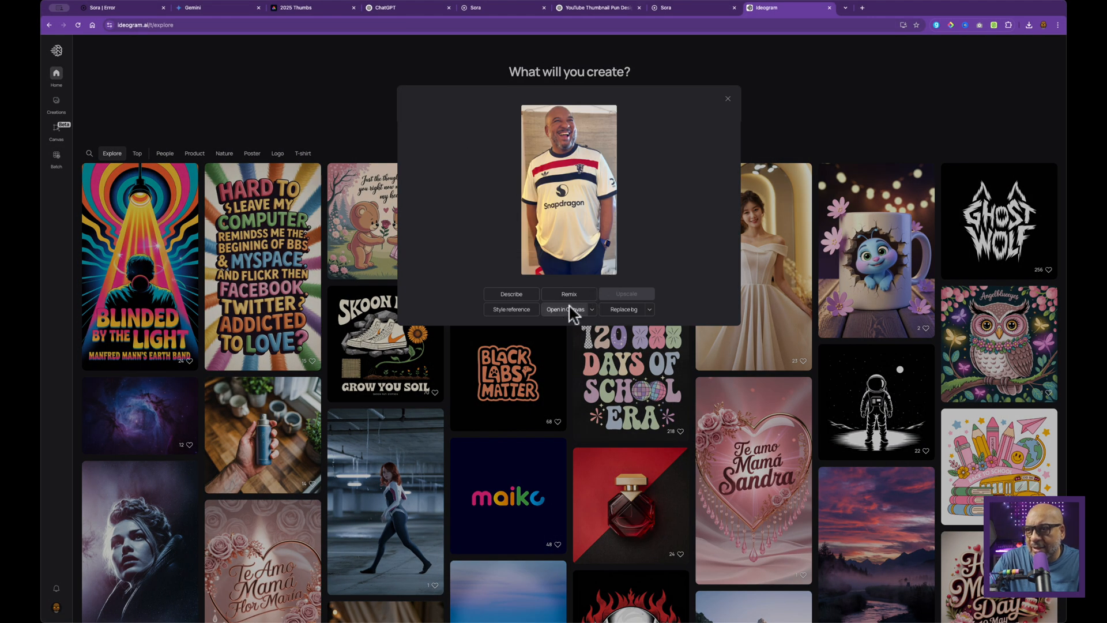
{"action": "left_click", "coordinate": [560, 294]}
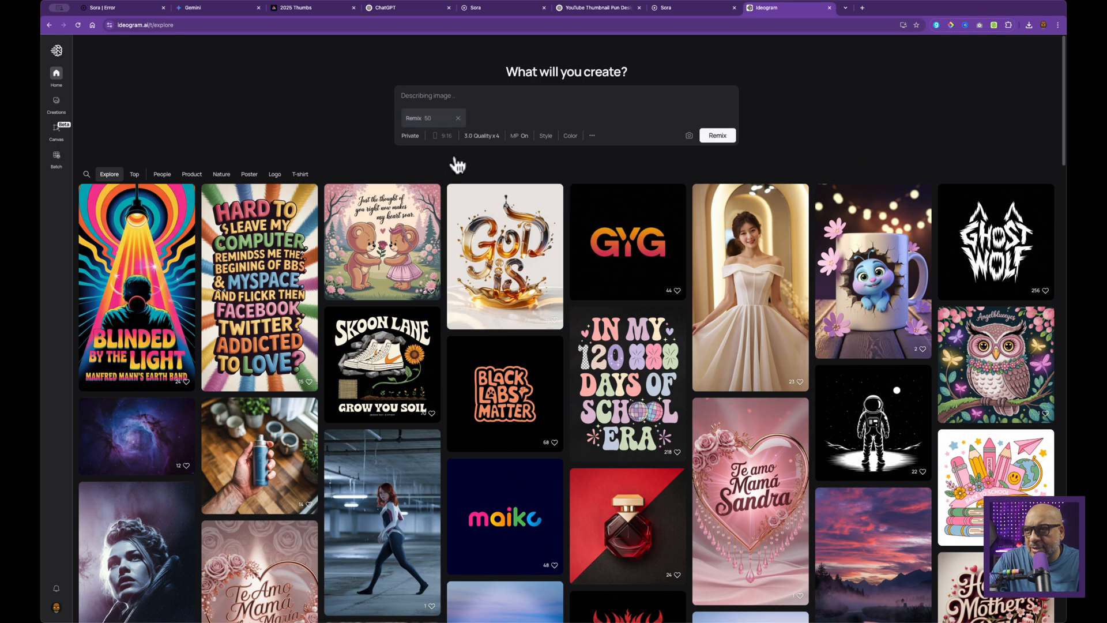
{"action": "type", "text": "A close-up photo of a middle-aged man wearing a Manchester United Adidas jersey with a white base color and red and navy blue horizontal stripes across the chest. The jersey features the Adidas logo, Manchester United crest, and \"Snapdragon\" text in black. The jersey has black trim around the crew neck collar and sleeve ends. The man has a warm, enthusiastic smile and a gray beard. He is wearing dark-colored pants and a smart watch on his wrist. The background is a textured beige wall. The lighting is warm and even, creating a casual indoor atmosphere. The image is cropped to show the upper body and is taken from a slightly upward angle.A fun, expressive illustration of a smiling man wearing a white T-shirt featuring a playful visual pun clearly inspired by the game \"Concentration\": a cartoon thumb image and a separate shiny metal nail image side-by-side, visually forming the concept of \"Thumbnail.\" The man shows an exaggerated, surprised, and delighted YouTube-style expression—wide eyes, open mouth, excitedly pointing at his humorous shirt. Bright colors, bold lines, cartoon-like style, transparent background, optimized for eye-catching YouTube thumbnails."}
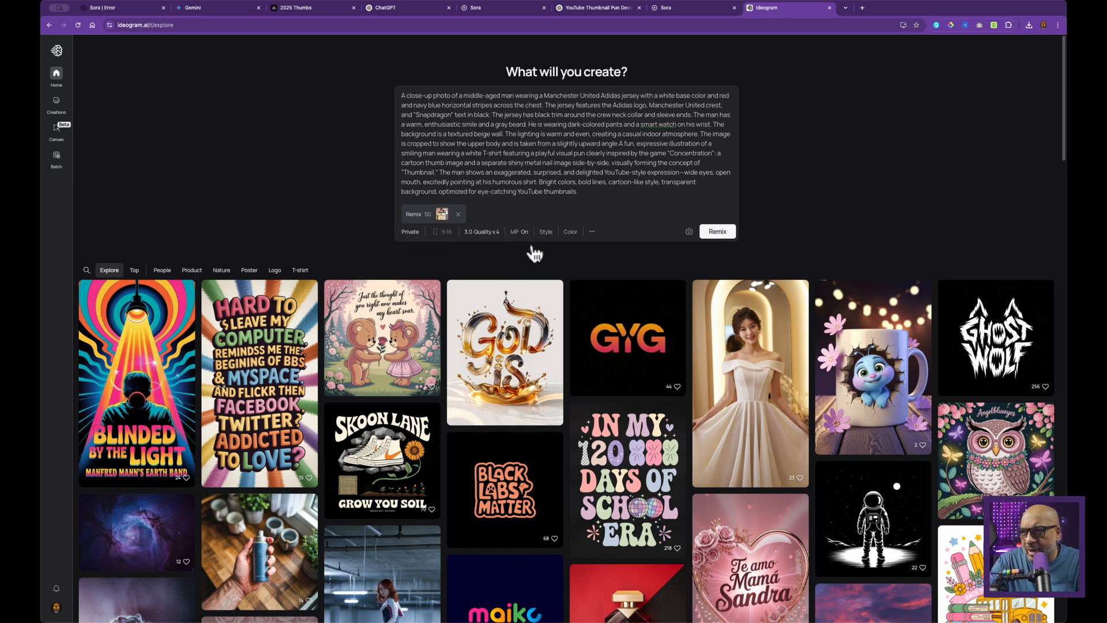
- Review the 3.0 model and Quality render settings, submit the Ideogram remix, and check Sora's generation progress before returning to Ideogram
{"action": "left_click", "coordinate": [484, 234]}
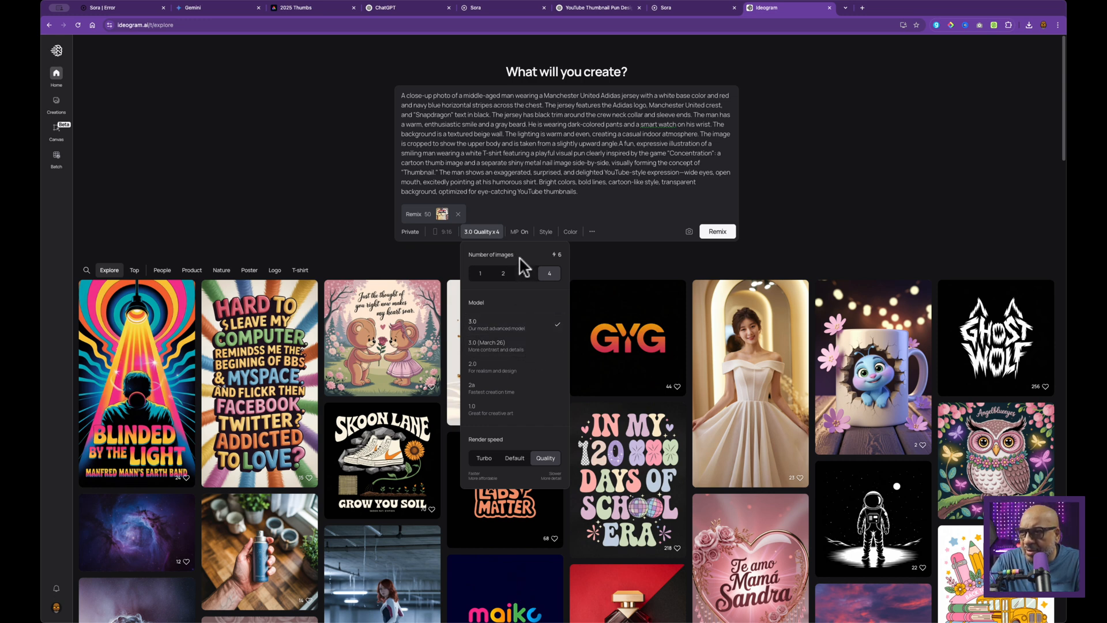
{"action": "left_click", "coordinate": [718, 232]}
{"action": "left_click", "coordinate": [696, 9]}
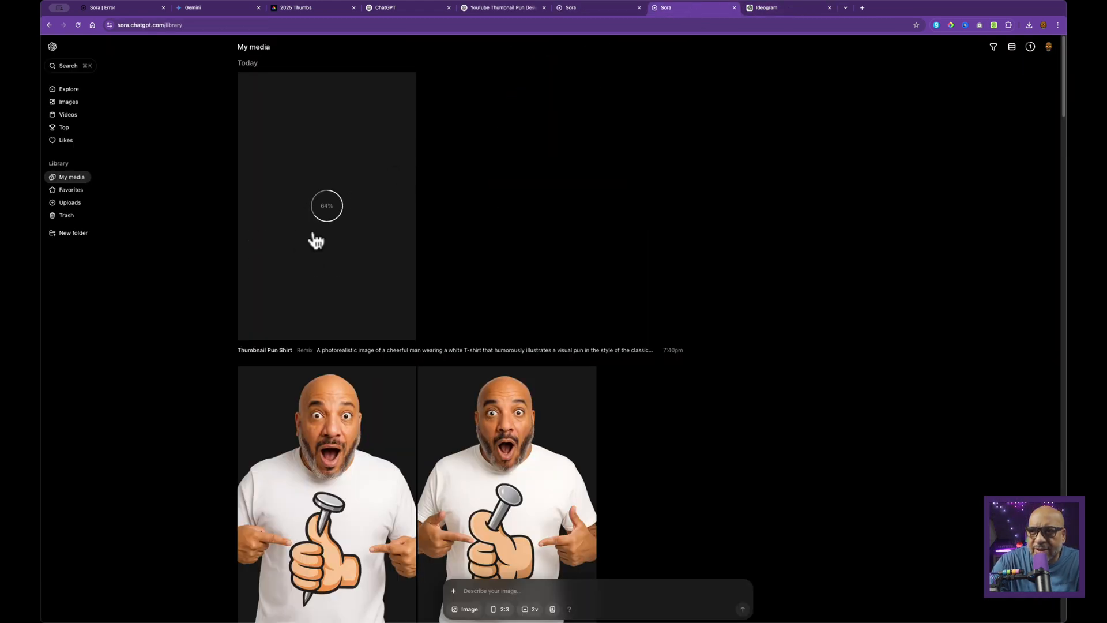
{"action": "left_click", "coordinate": [784, 8]}
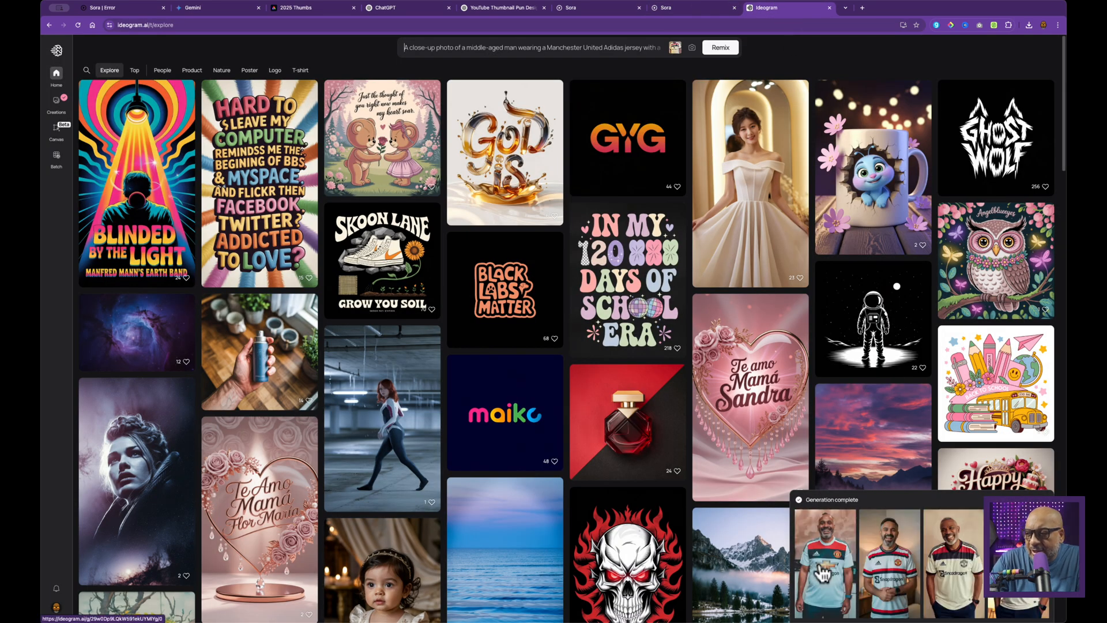
- Open the completed Ideogram generation and examine its jersey portrait variations
{"action": "left_click", "coordinate": [840, 559]}
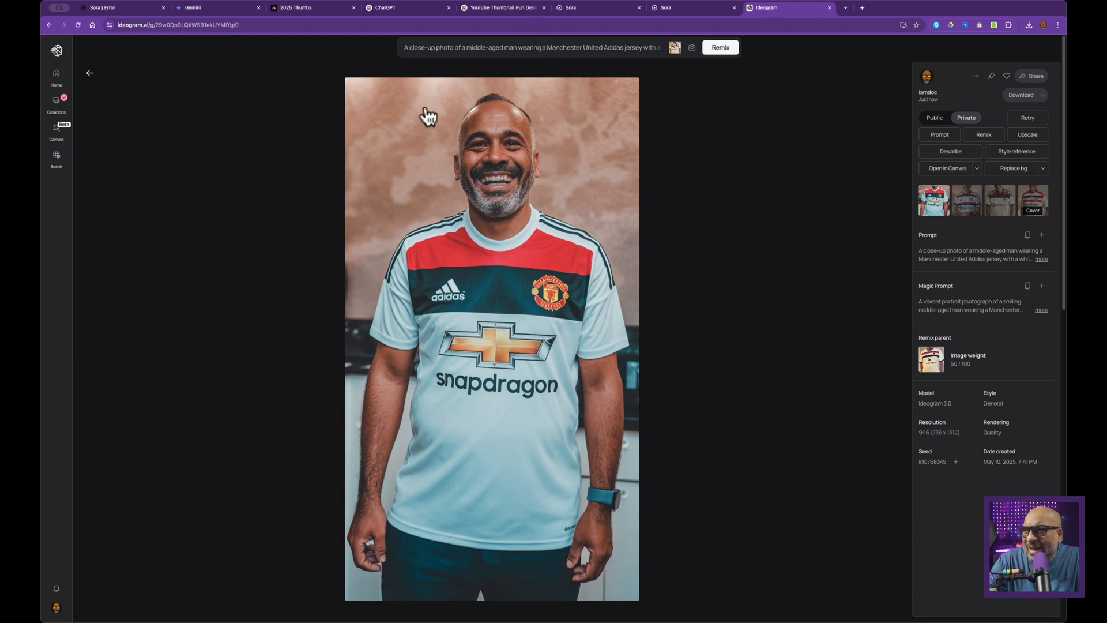
{"action": "left_click", "coordinate": [973, 211]}
{"action": "left_click", "coordinate": [1007, 214]}
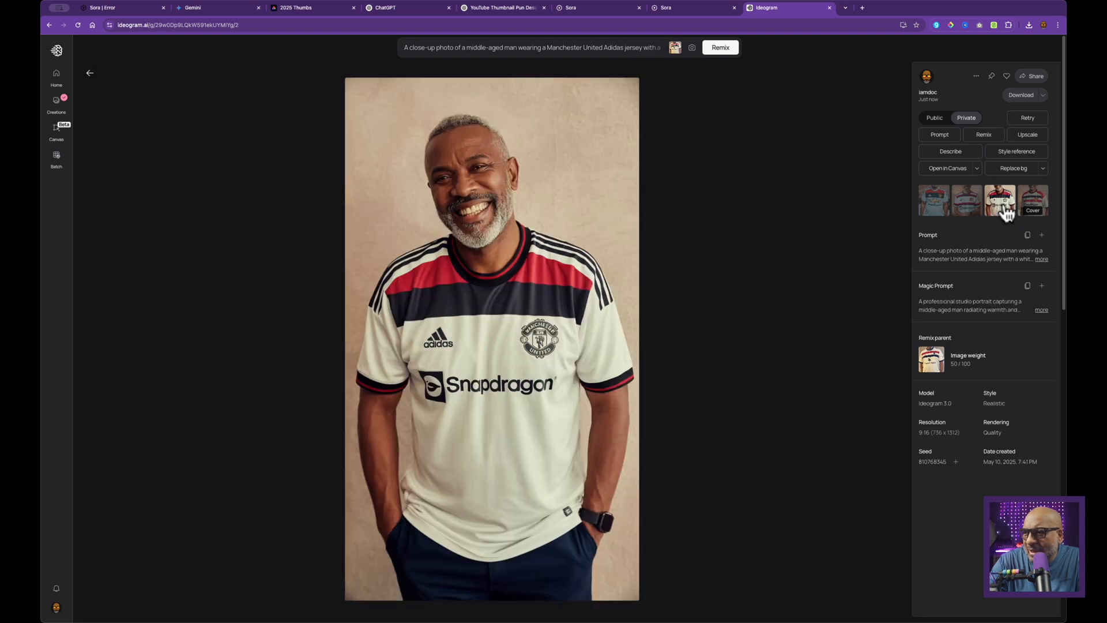
{"action": "left_click", "coordinate": [1032, 209]}
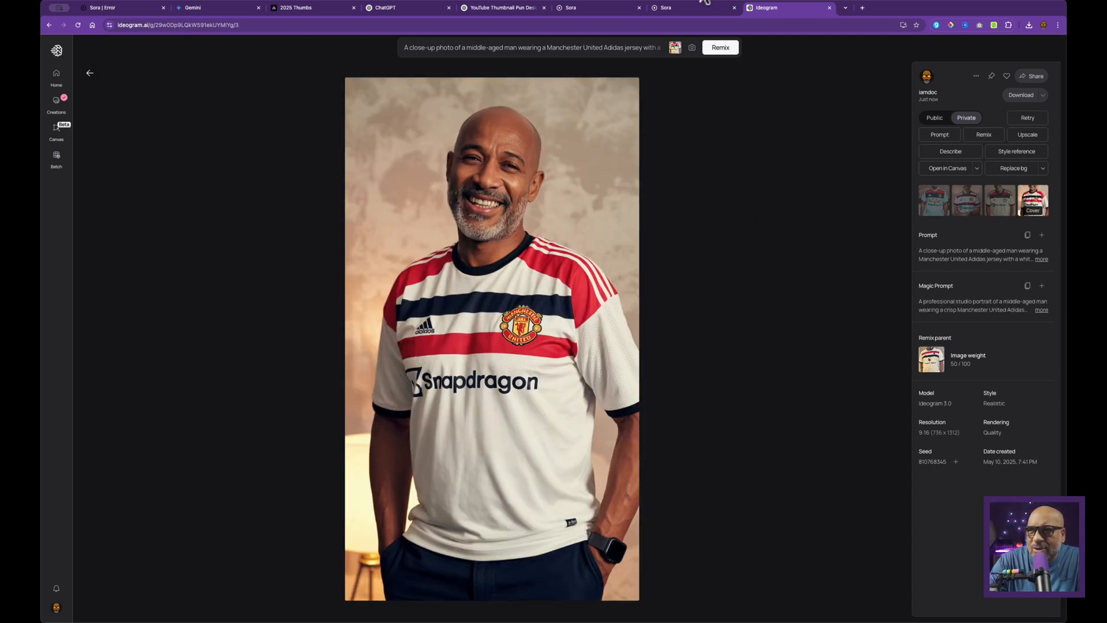
- Switch to the newest Sora library results and download the first Thumbnail Pun Shirt image
{"action": "left_click", "coordinate": [596, 14]}
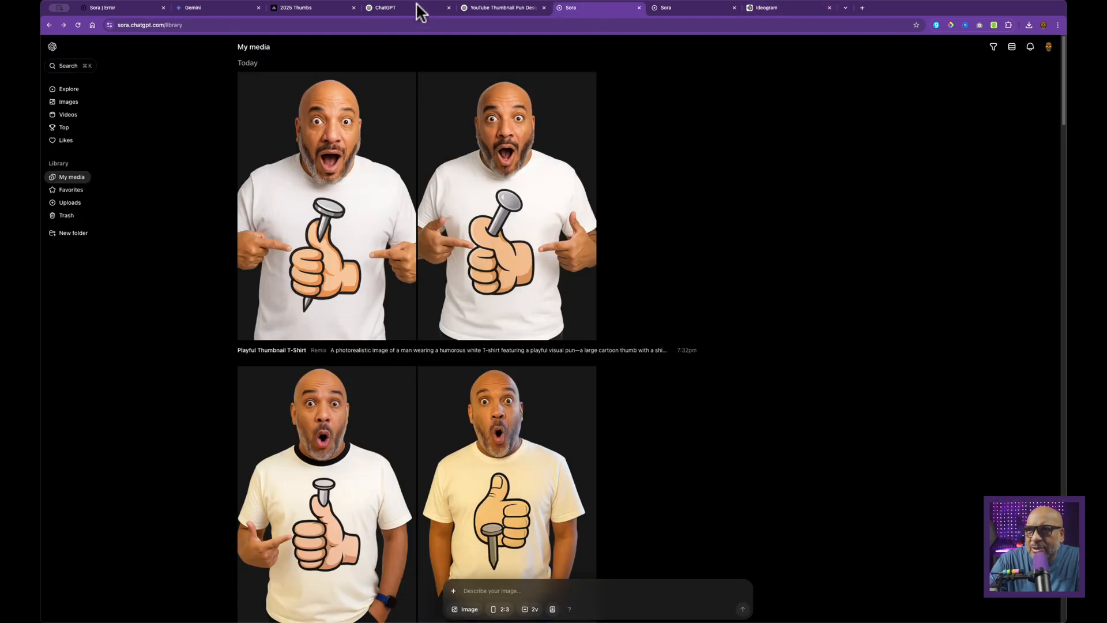
{"action": "left_click", "coordinate": [678, 9]}
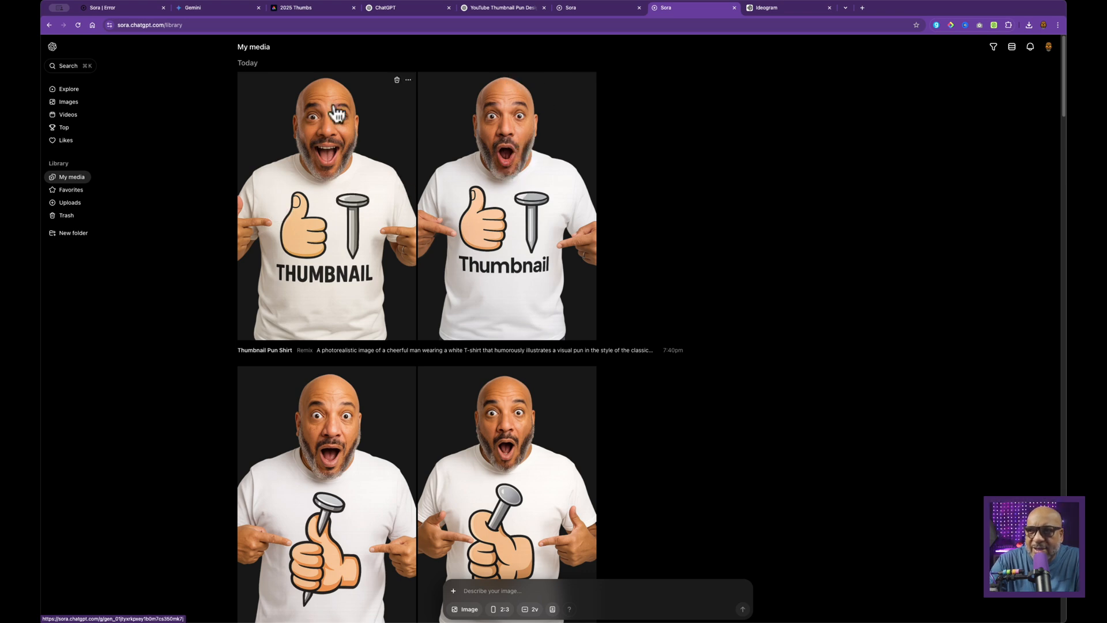
{"action": "left_click", "coordinate": [361, 167]}
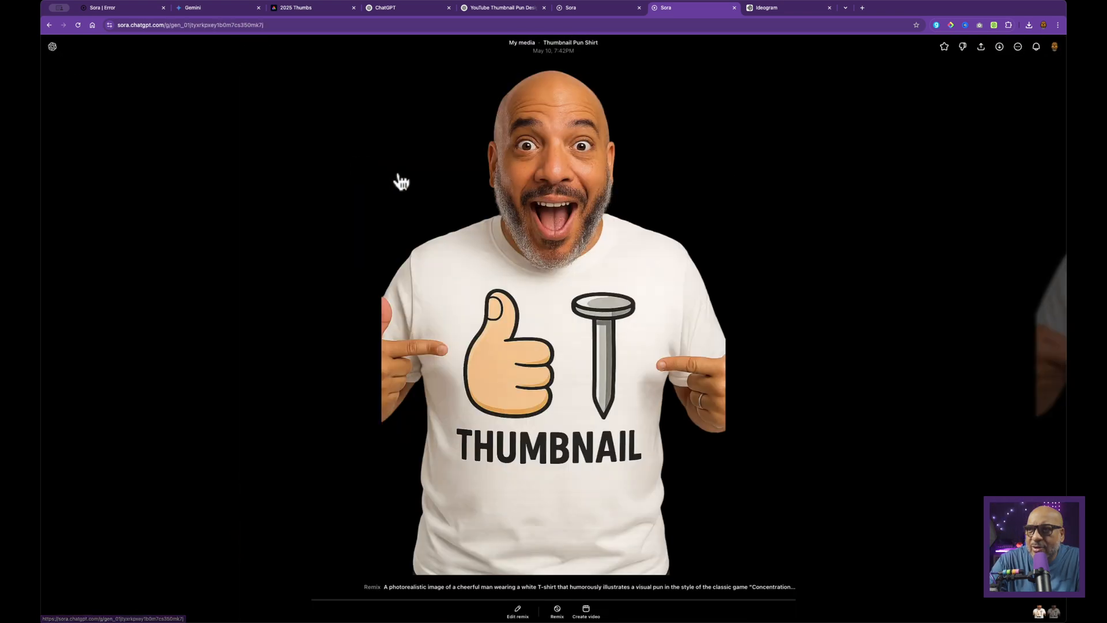
{"action": "left_click", "coordinate": [999, 48]}
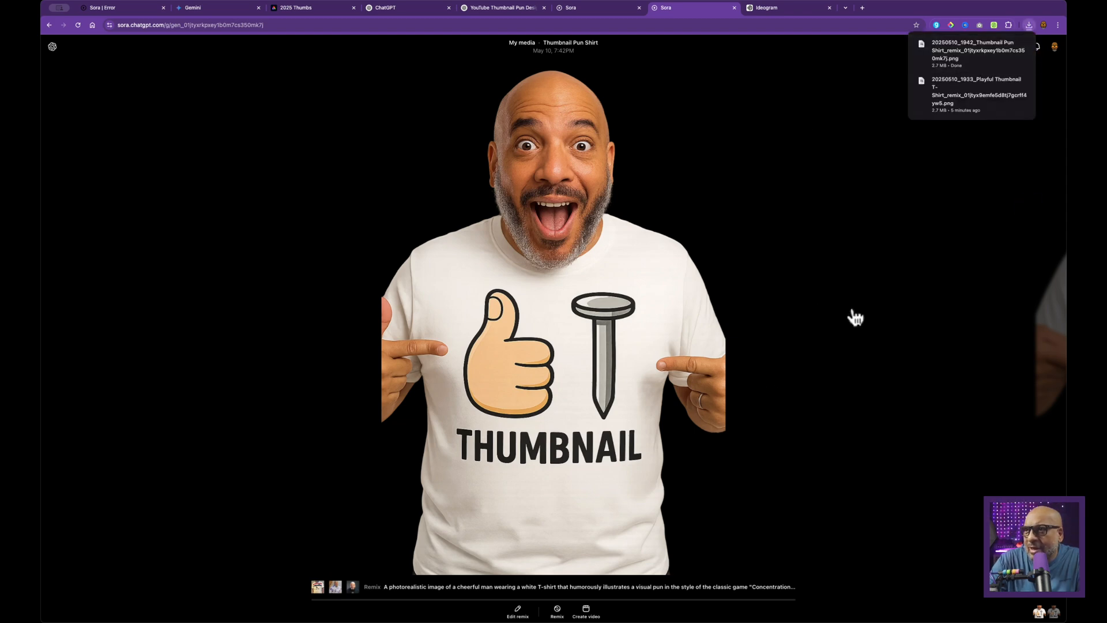
- Switch to the 2025 Thumbs project in Adobe Express and duplicate the "YOU HAVE BEEN LIED TO" page
{"action": "left_click", "coordinate": [313, 9]}
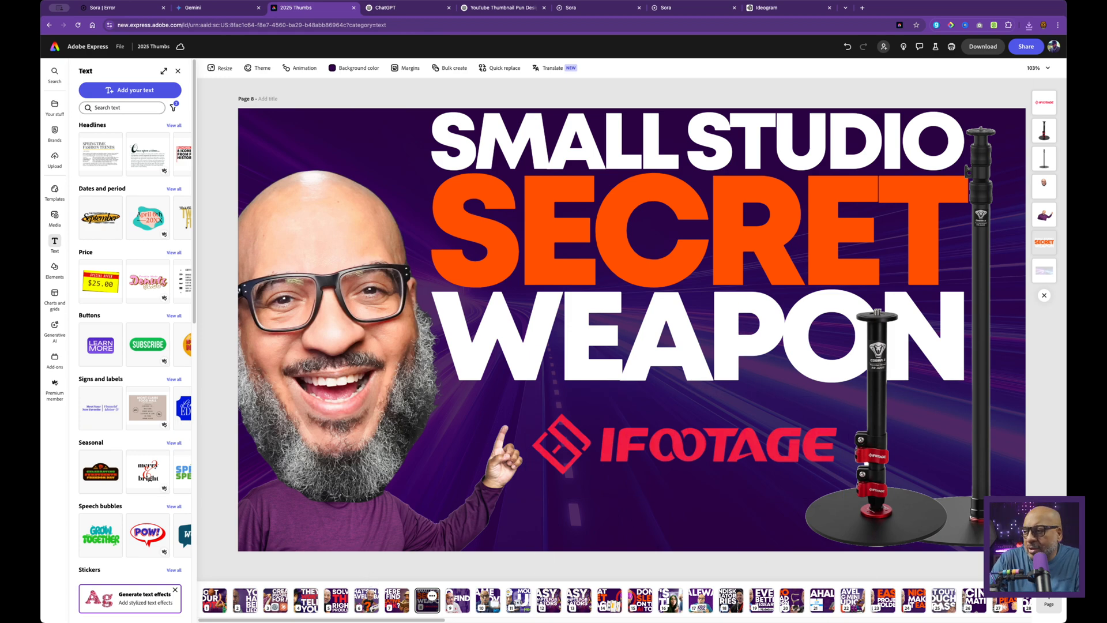
{"action": "left_click", "coordinate": [1048, 570]}
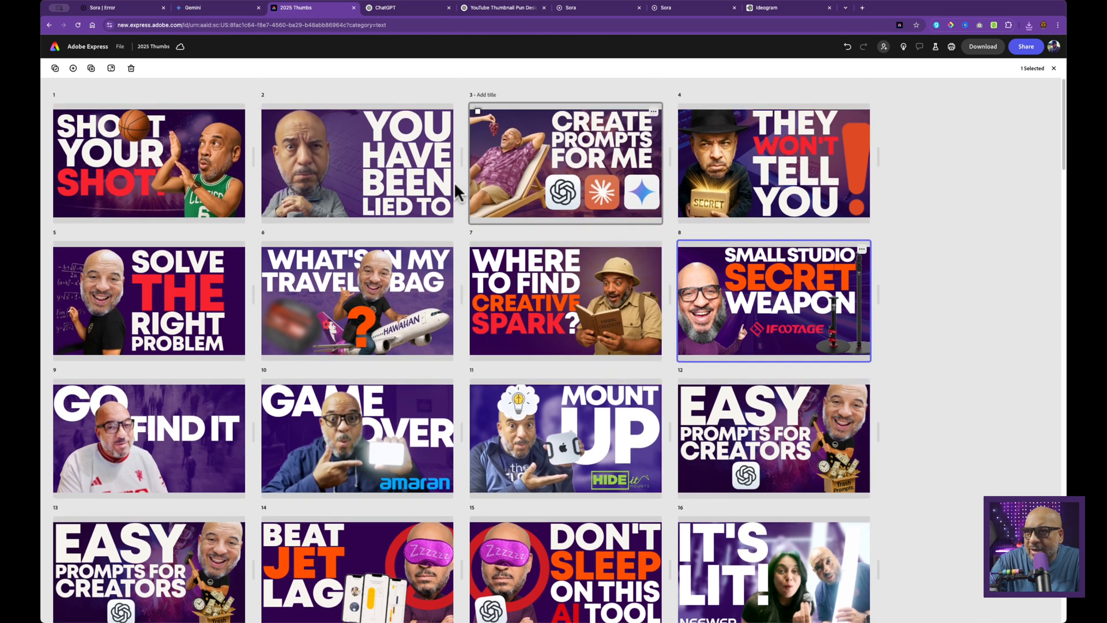
{"action": "left_click", "coordinate": [445, 112]}
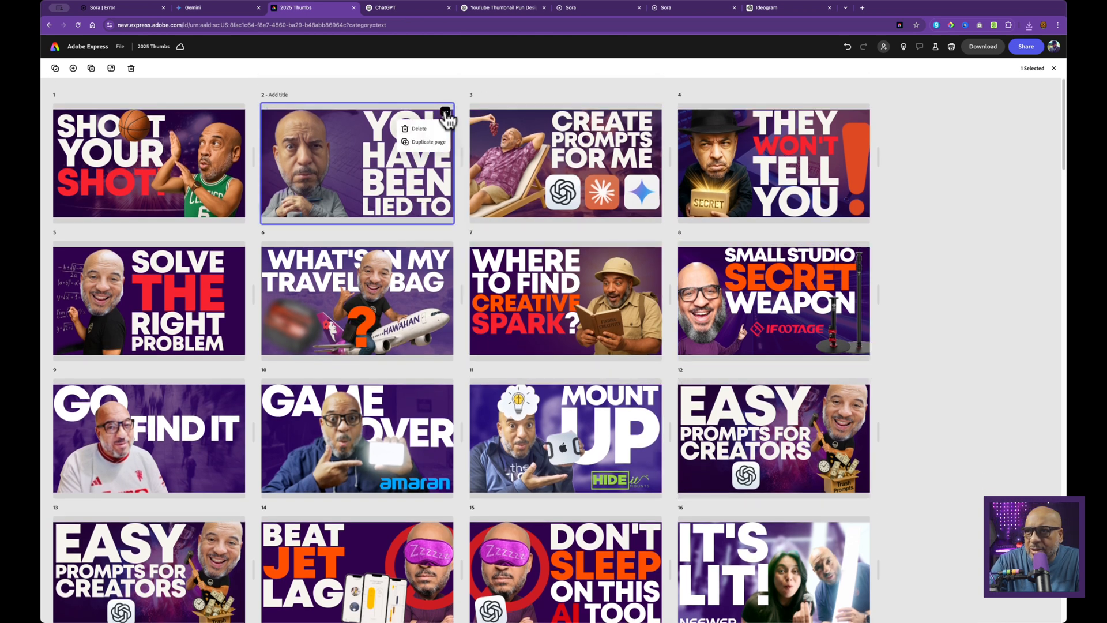
{"action": "left_click", "coordinate": [420, 143]}
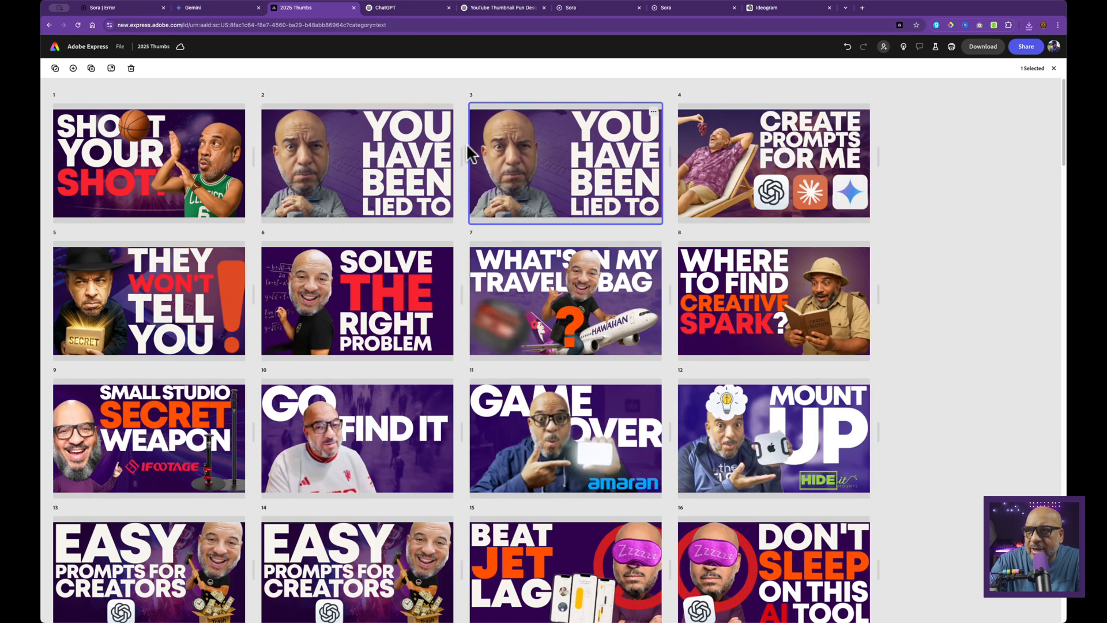
- Open the "CREATE PROMPTS FOR ME" page and copy its ChatGPT logo
{"action": "double_click", "coordinate": [772, 164]}
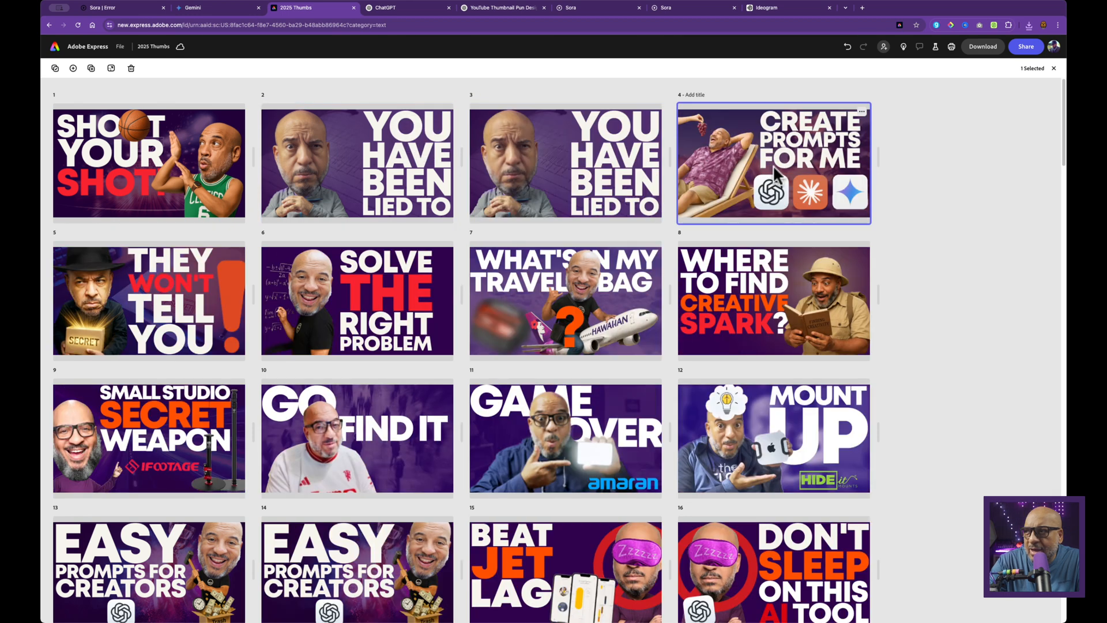
{"action": "left_click", "coordinate": [640, 477]}
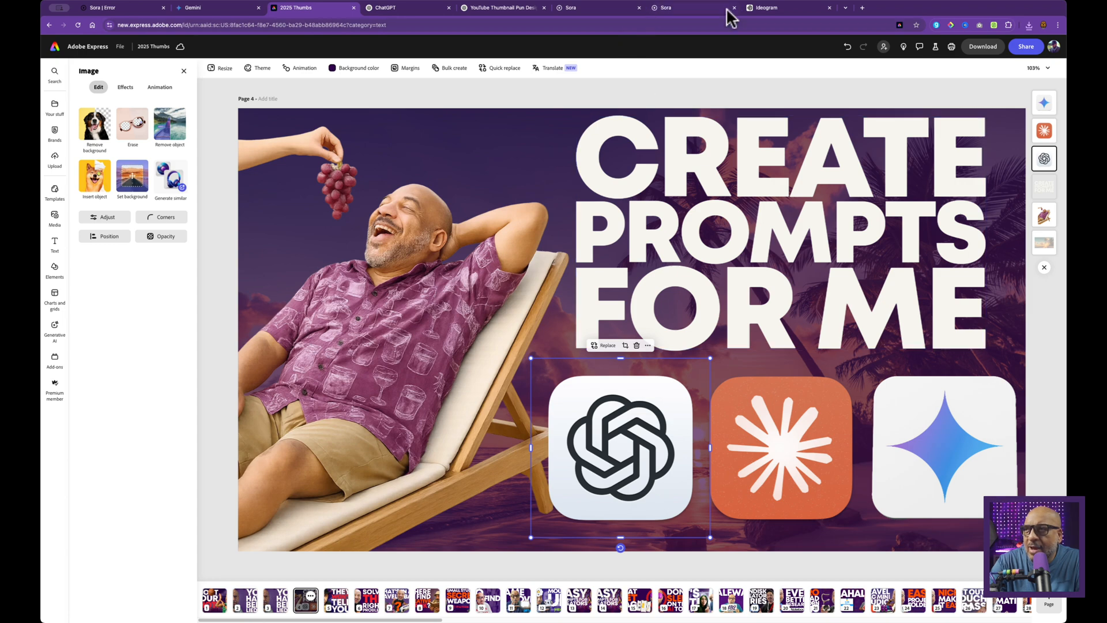
- Search Google in a new browser tab for "sora ai icon"
{"action": "left_click", "coordinate": [862, 7]}
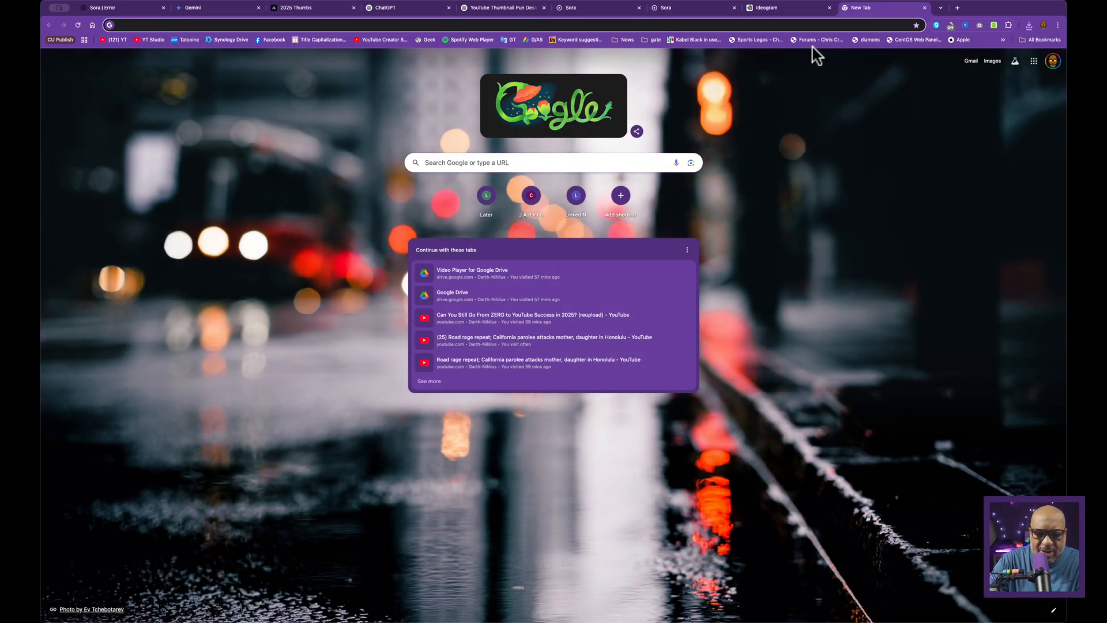
{"action": "type", "text": "sora icon"}
{"action": "key", "text": "Return"}
{"action": "left_click", "coordinate": [200, 66]}
{"action": "type", "text": "ai"}
{"action": "key", "text": "Return"}
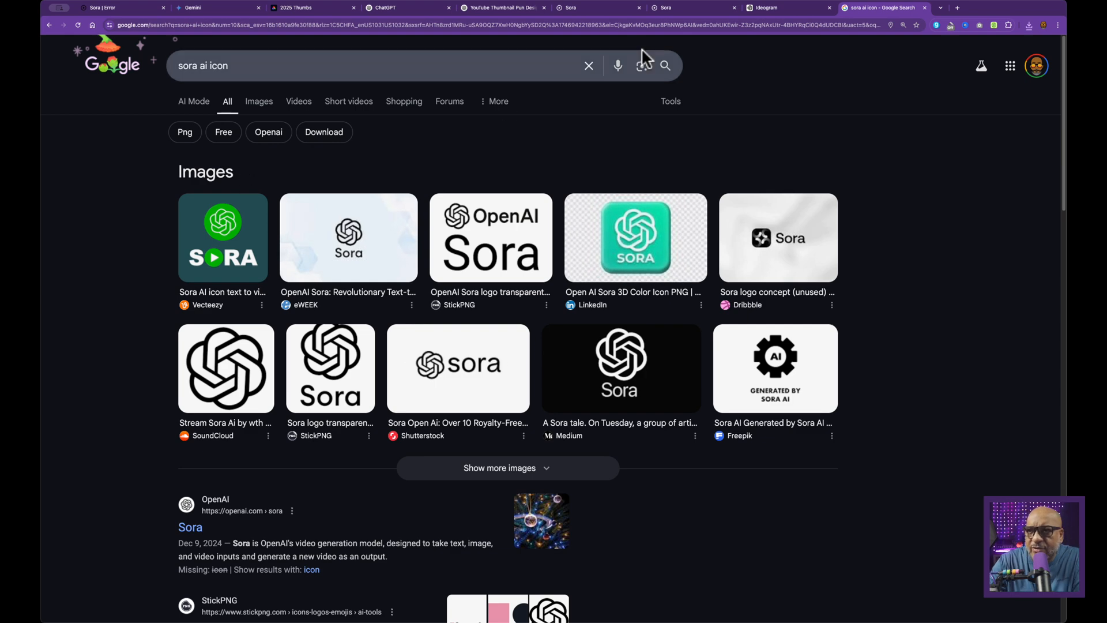
- Return to the 2025 Thumbs project, open page 2, "YOU HAVE BEEN LIED TO", and delete the man's portrait
{"action": "left_click", "coordinate": [326, 9]}
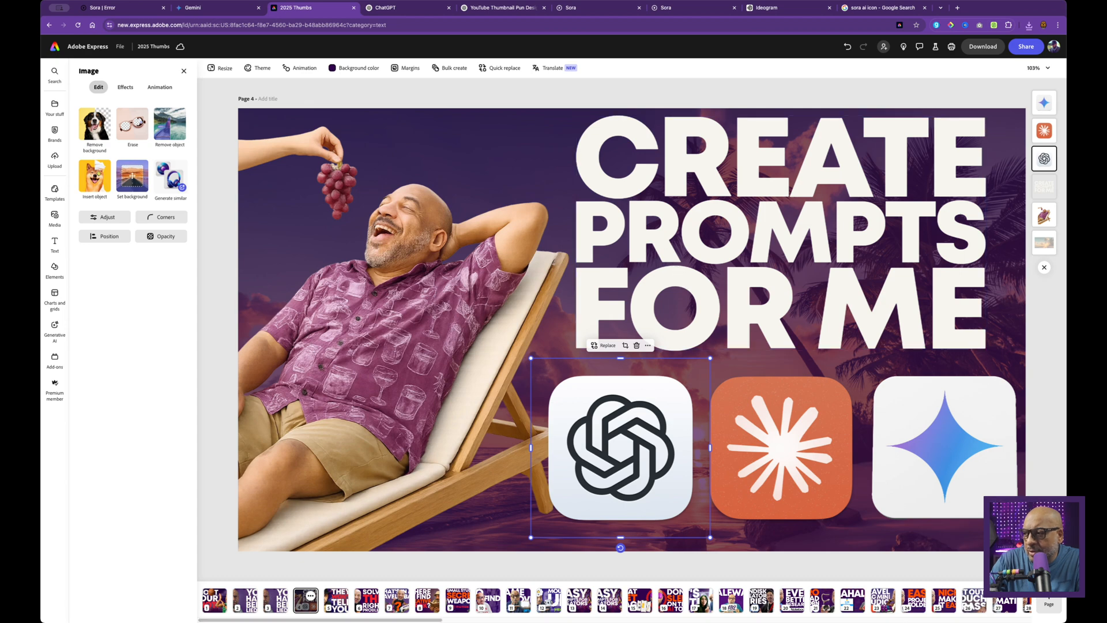
{"action": "left_click", "coordinate": [1049, 570]}
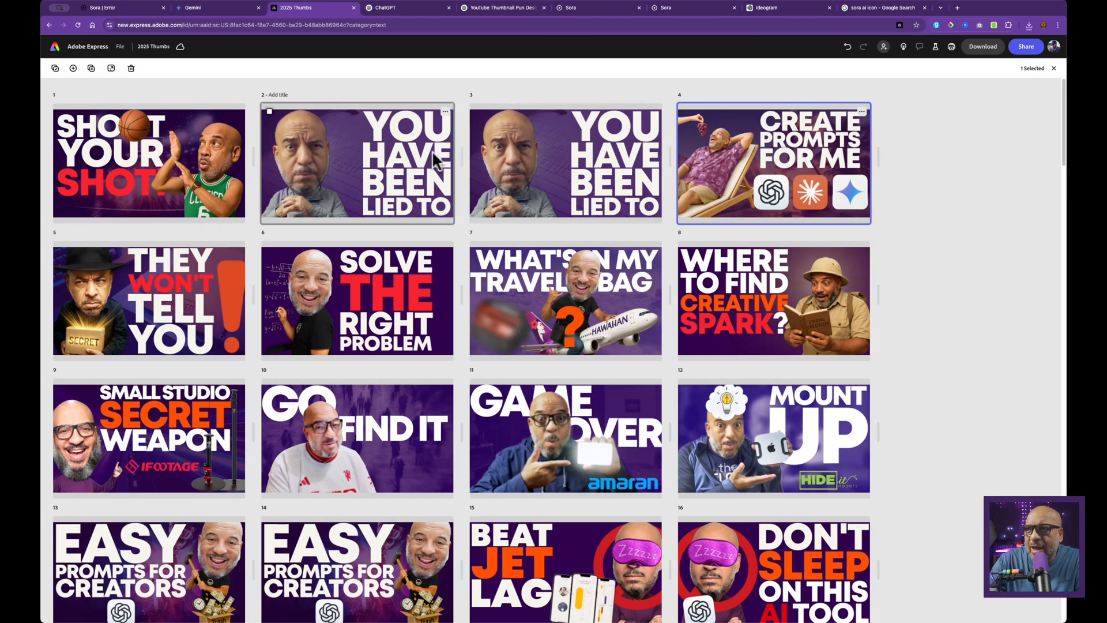
{"action": "left_click", "coordinate": [417, 161]}
{"action": "double_click", "coordinate": [416, 159]}
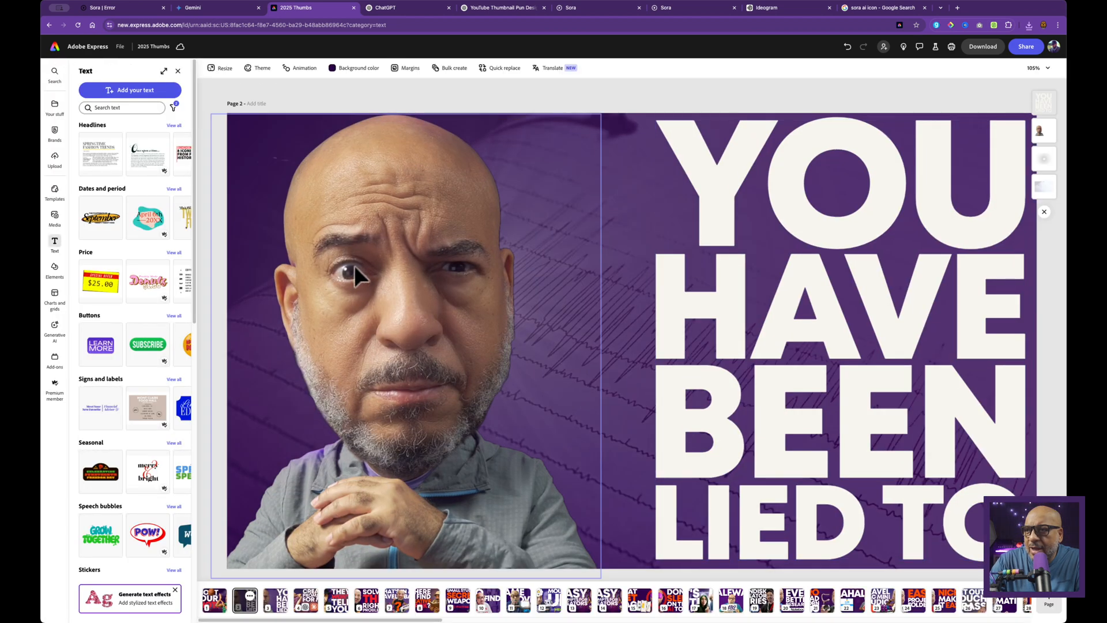
{"action": "left_click", "coordinate": [468, 312]}
{"action": "key", "text": "Delete"}
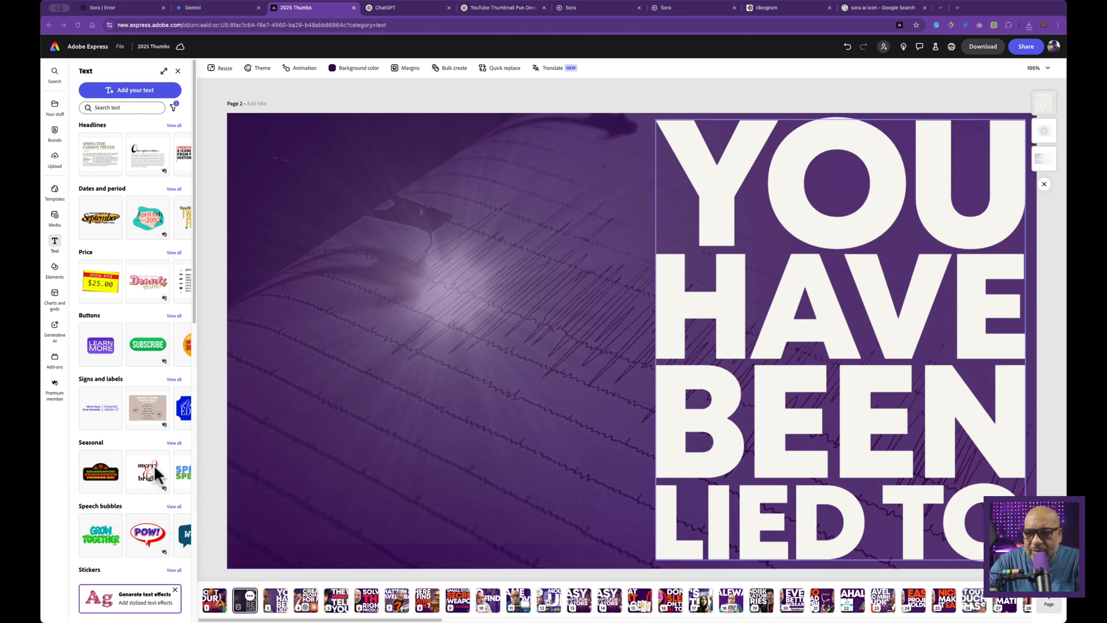
- Add the downloaded thumb-and-nail T-shirt image beside the headline, aligned to the page's lower-left corner, and enlarge it to nearly full page height
{"action": "left_click_drag", "start_coordinate": [154, 465], "coordinate": [330, 360]}
{"action": "left_click_drag", "start_coordinate": [449, 463], "coordinate": [353, 326]}
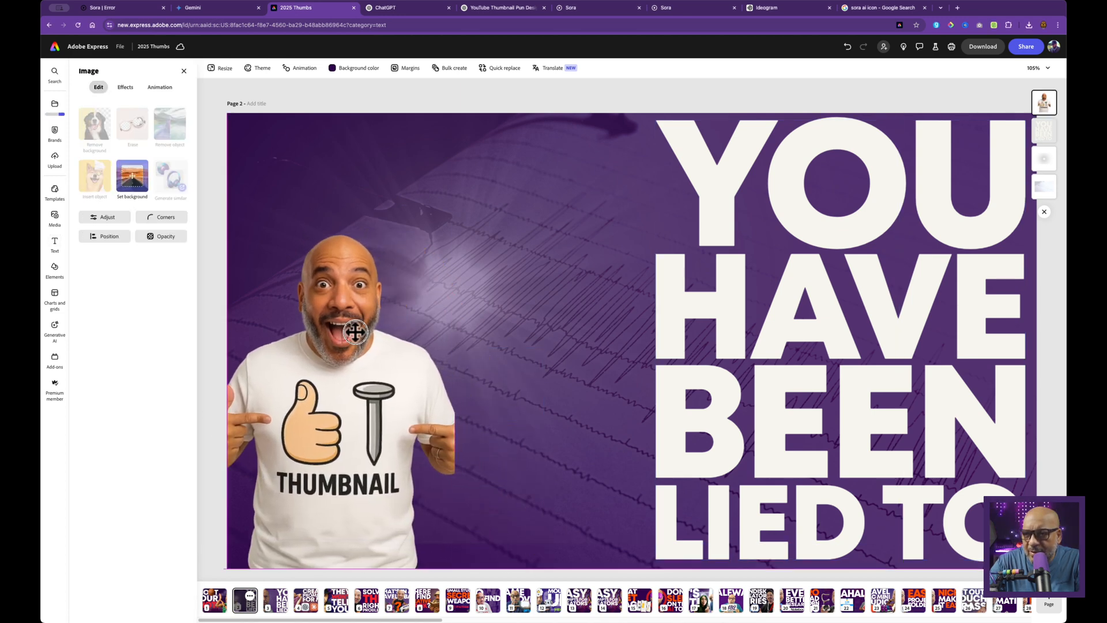
{"action": "left_click_drag", "start_coordinate": [453, 226], "coordinate": [553, 129]}
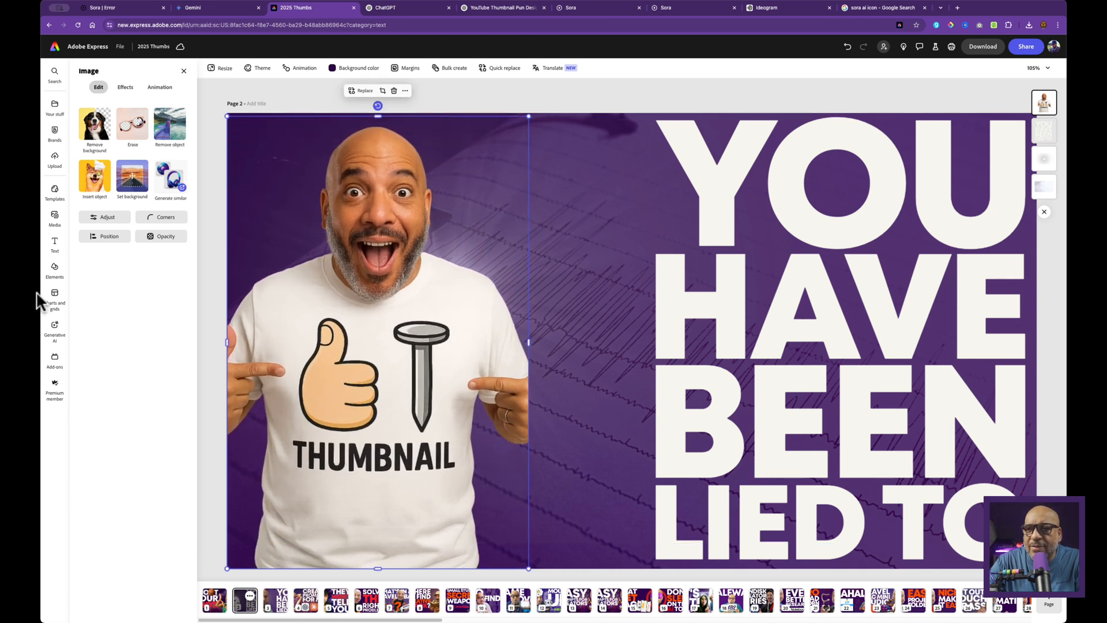
- Paste the ChatGPT logo onto the page and position it between the man and the headline
{"action": "left_click", "coordinate": [560, 289]}
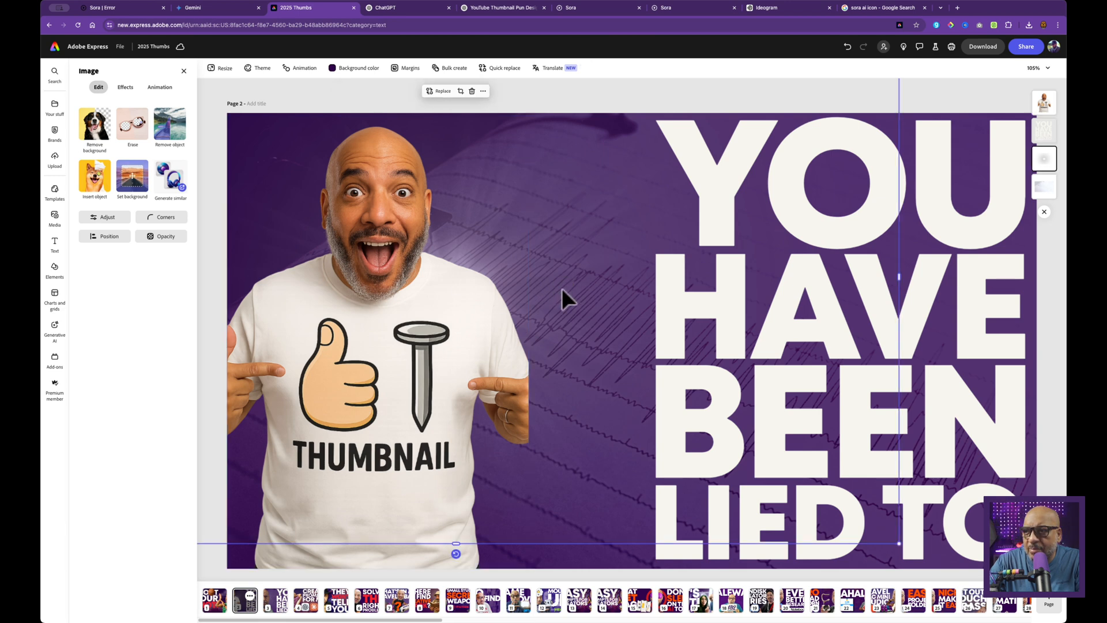
{"action": "left_click", "coordinate": [600, 568]}
{"action": "key", "text": "cmd+v"}
{"action": "left_click_drag", "start_coordinate": [618, 458], "coordinate": [580, 407]}
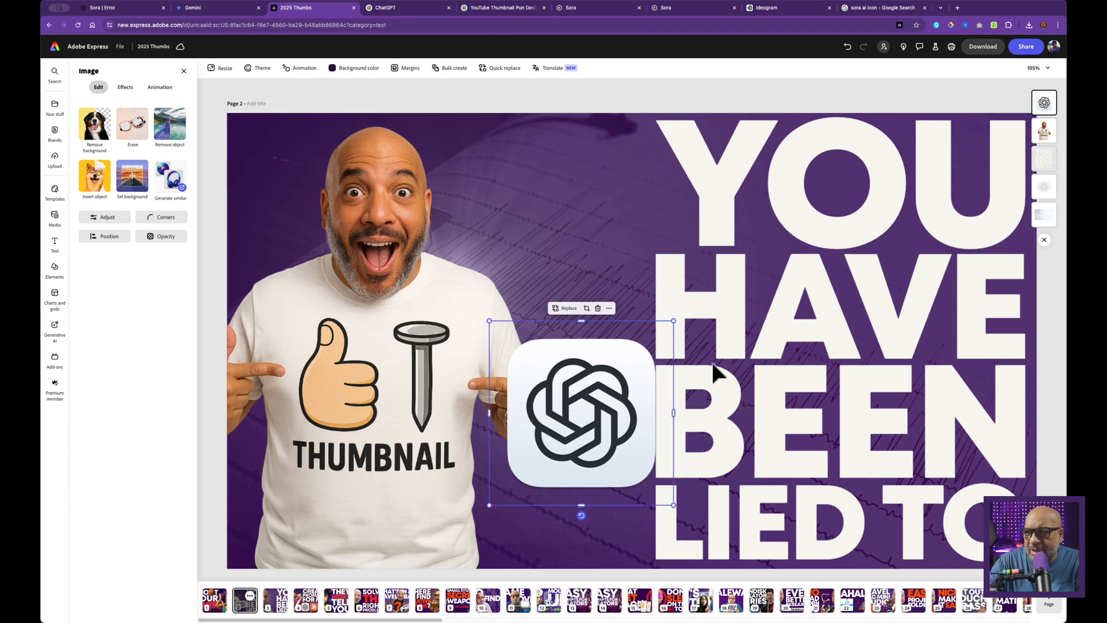
- Replace the headline's first three lines with "KILLER", "THUMB" and "NAILS"
{"action": "left_click", "coordinate": [790, 378]}
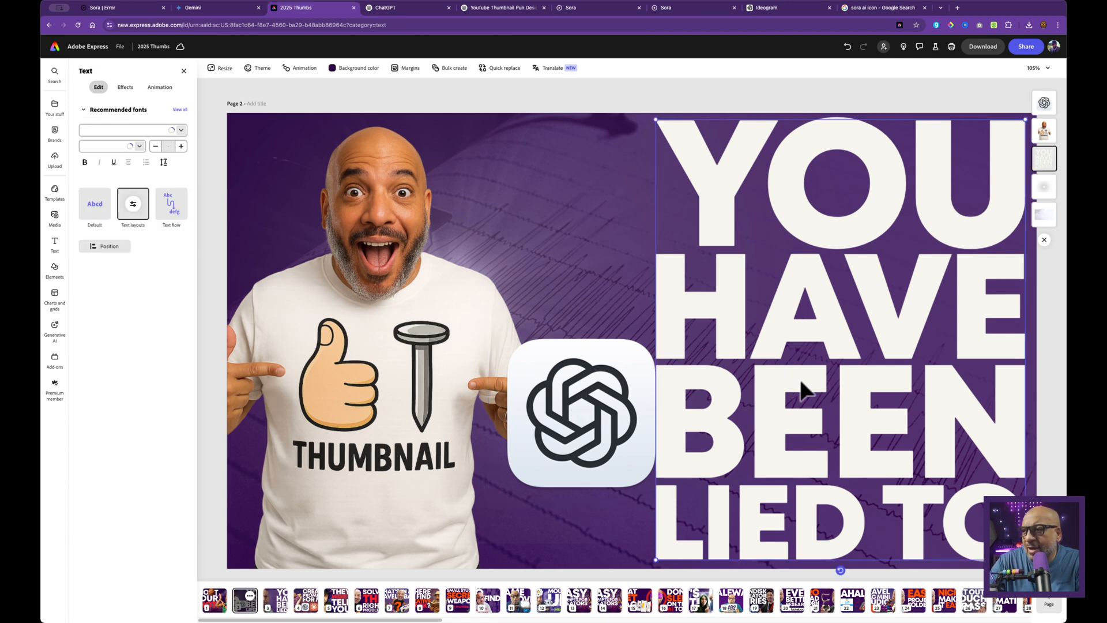
{"action": "double_click", "coordinate": [852, 218]}
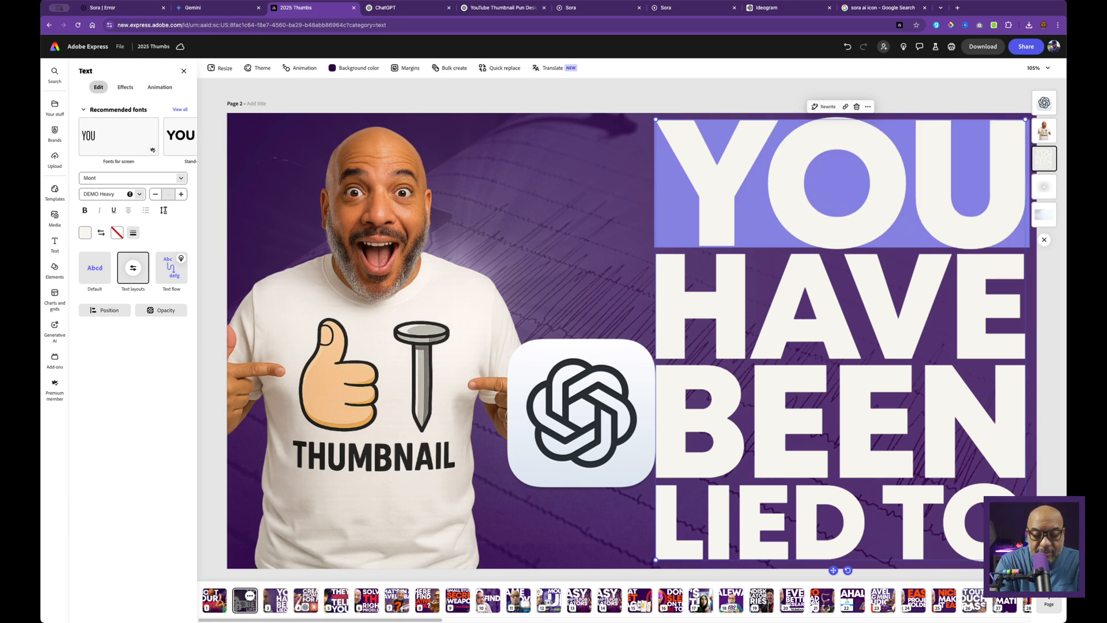
{"action": "type", "text": "KILLER"}
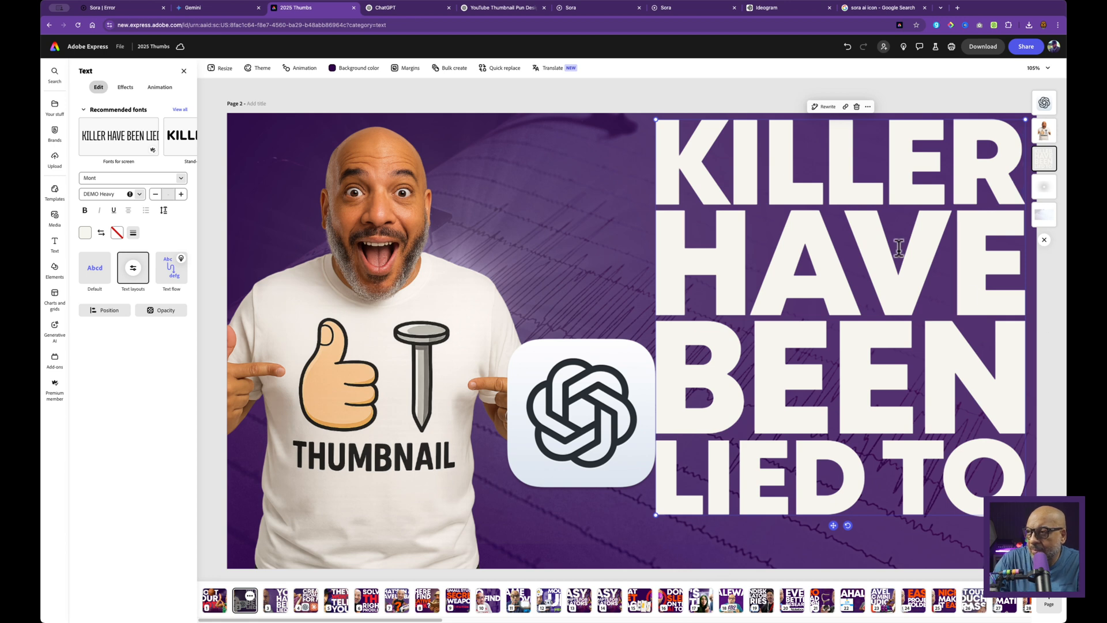
{"action": "double_click", "coordinate": [935, 247]}
{"action": "type", "text": "THUMB"}
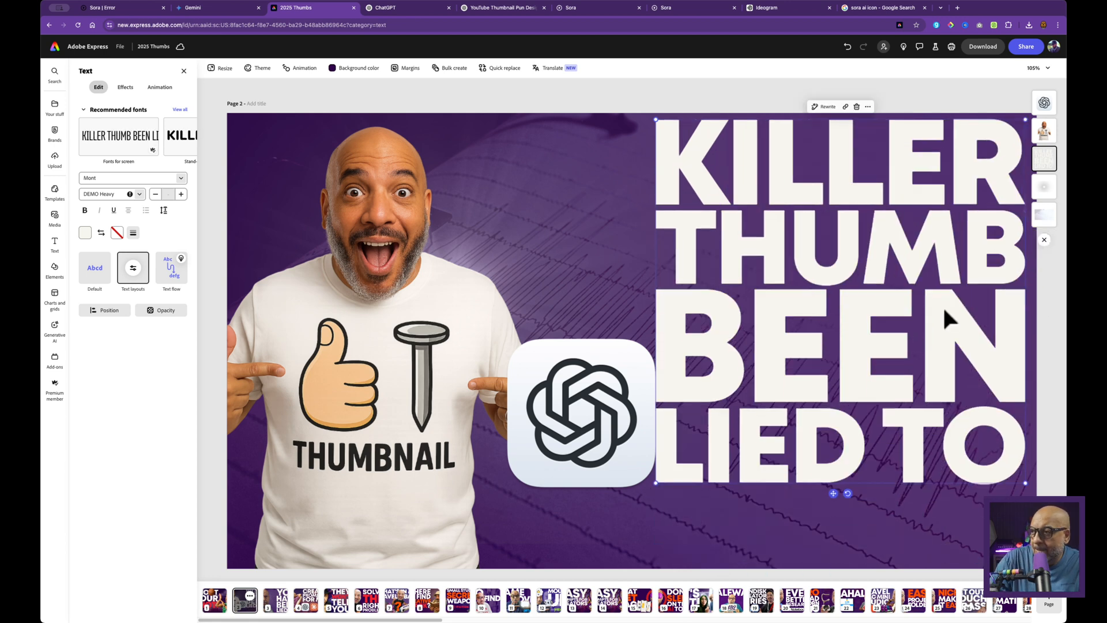
{"action": "double_click", "coordinate": [918, 329]}
{"action": "type", "text": "NAILS"}
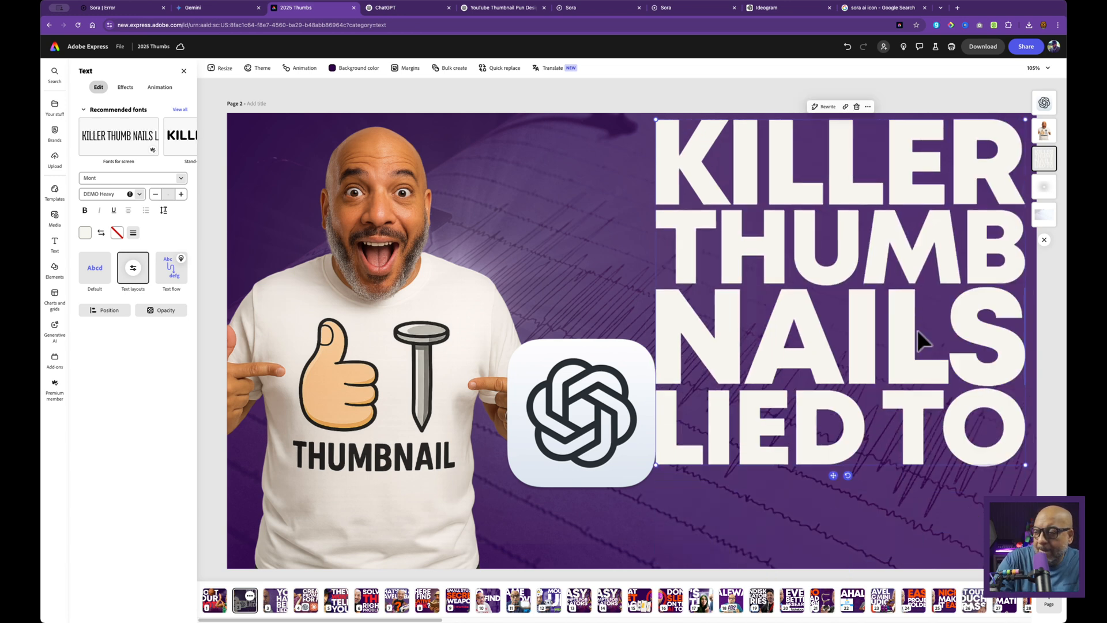
- Replace the headline's last line, "LIED TO", with "SECRET"
{"action": "double_click", "coordinate": [821, 426]}
{"action": "double_click", "coordinate": [921, 436]}
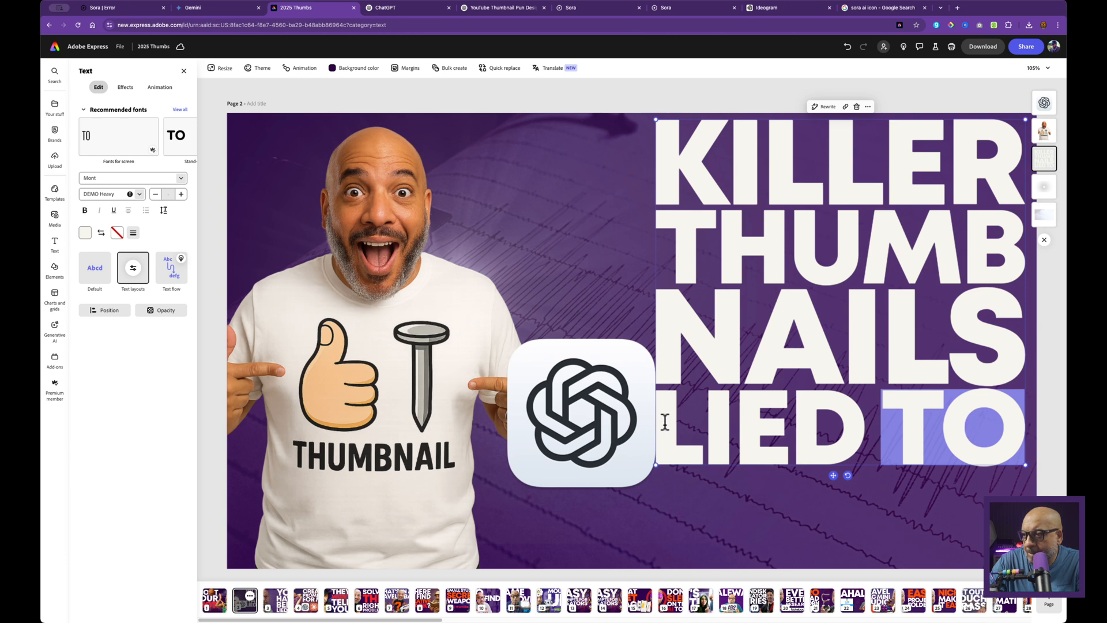
{"action": "left_click_drag", "start_coordinate": [664, 423], "coordinate": [1005, 427]}
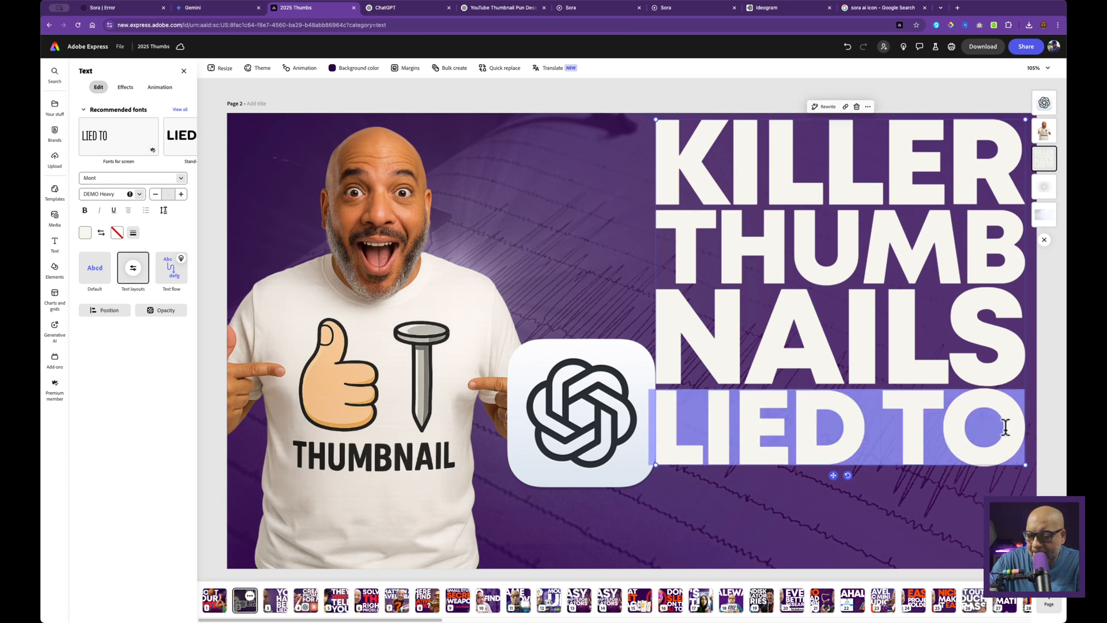
{"action": "type", "text": "SEO"}
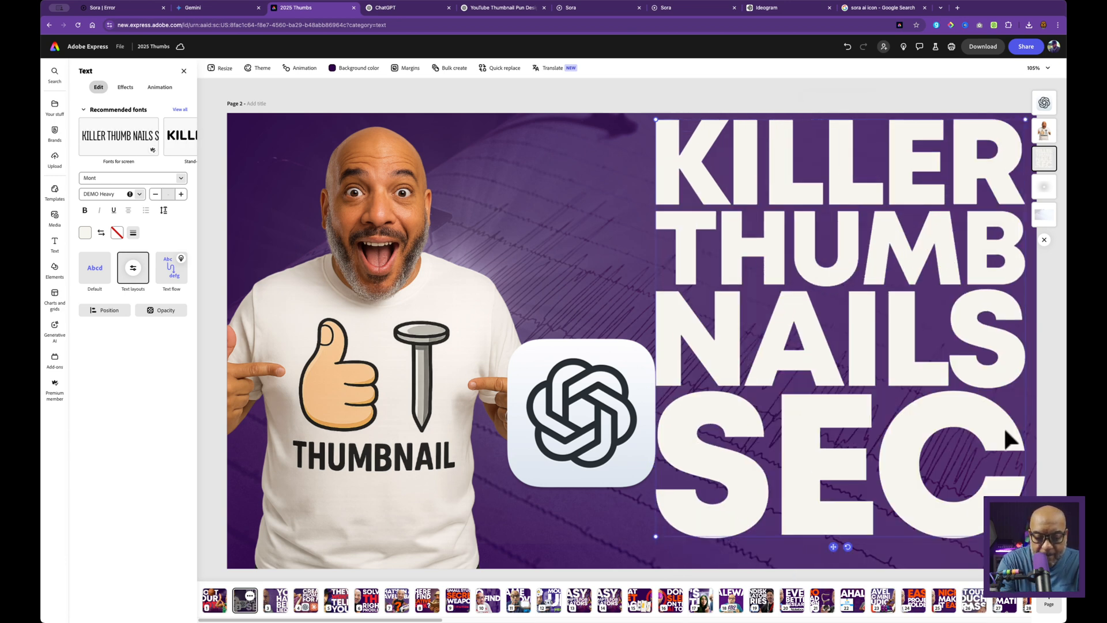
{"action": "type", "text": "RET"}
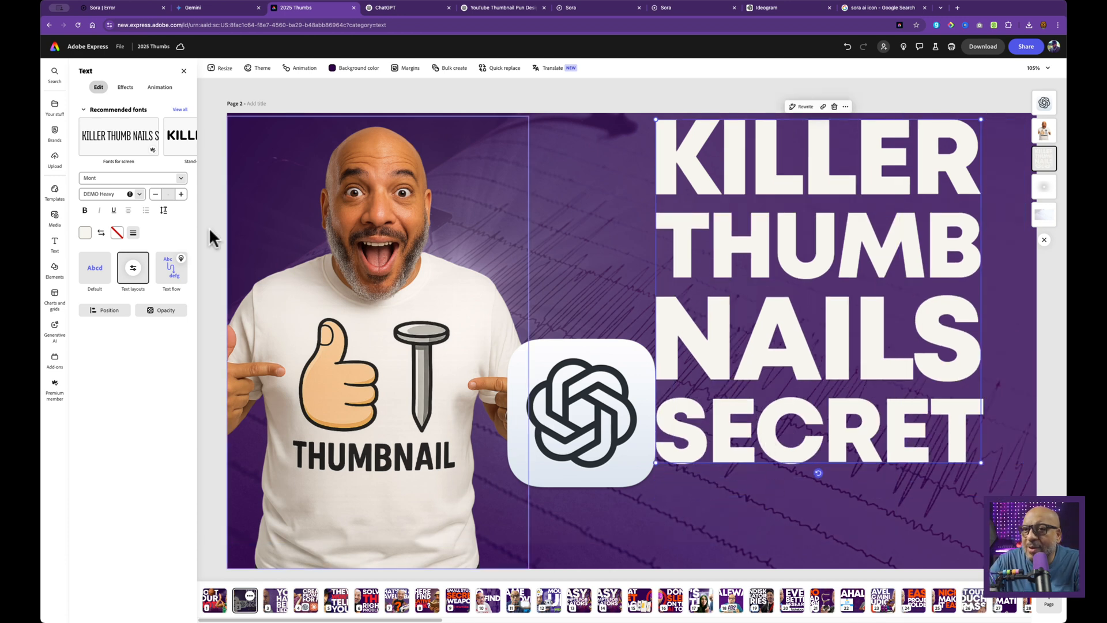
- Enlarge the "KILLER THUMB NAILS SECRET" headline so that it extends almost to the page's right edge
{"action": "left_click", "coordinate": [181, 194]}
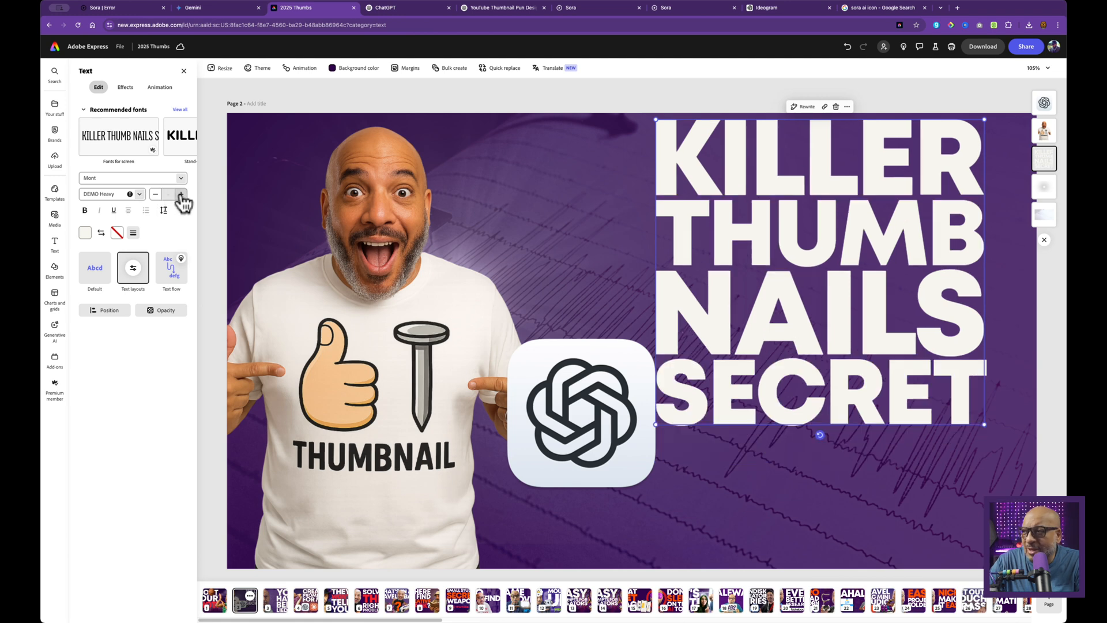
{"action": "left_click", "coordinate": [181, 194]}
{"action": "left_click", "coordinate": [181, 194]}
{"action": "left_click", "coordinate": [181, 194]}
{"action": "left_click", "coordinate": [181, 194]}
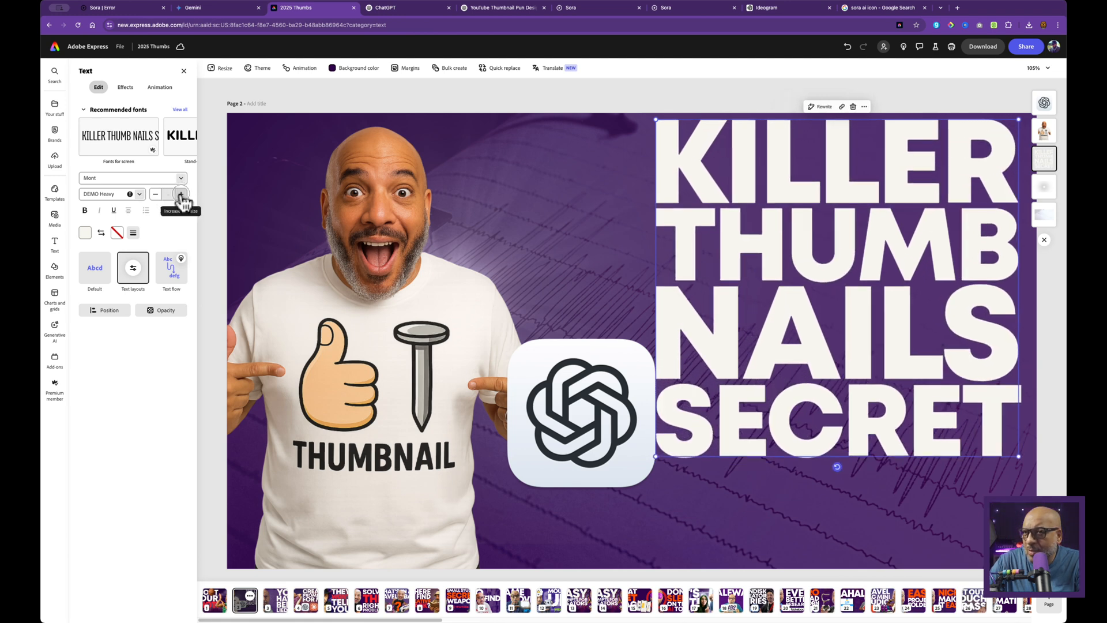
{"action": "left_click", "coordinate": [181, 194]}
- Recolor the words "THUMB NAILS" in the headline to orange, hex #FF5500
{"action": "left_click", "coordinate": [756, 326]}
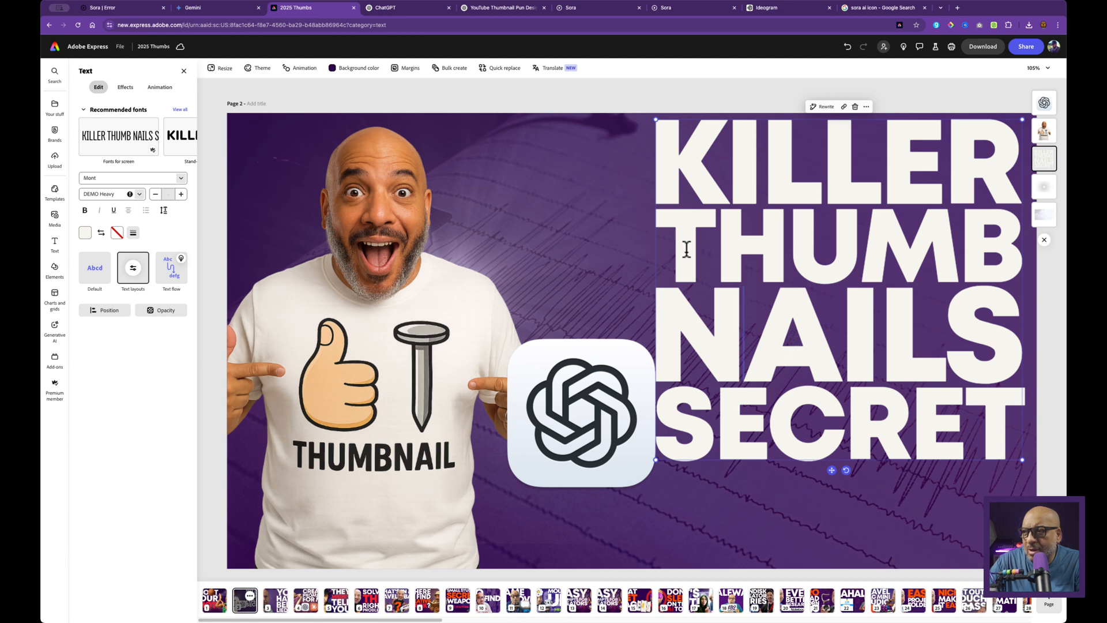
{"action": "left_click_drag", "start_coordinate": [687, 247], "coordinate": [996, 348]}
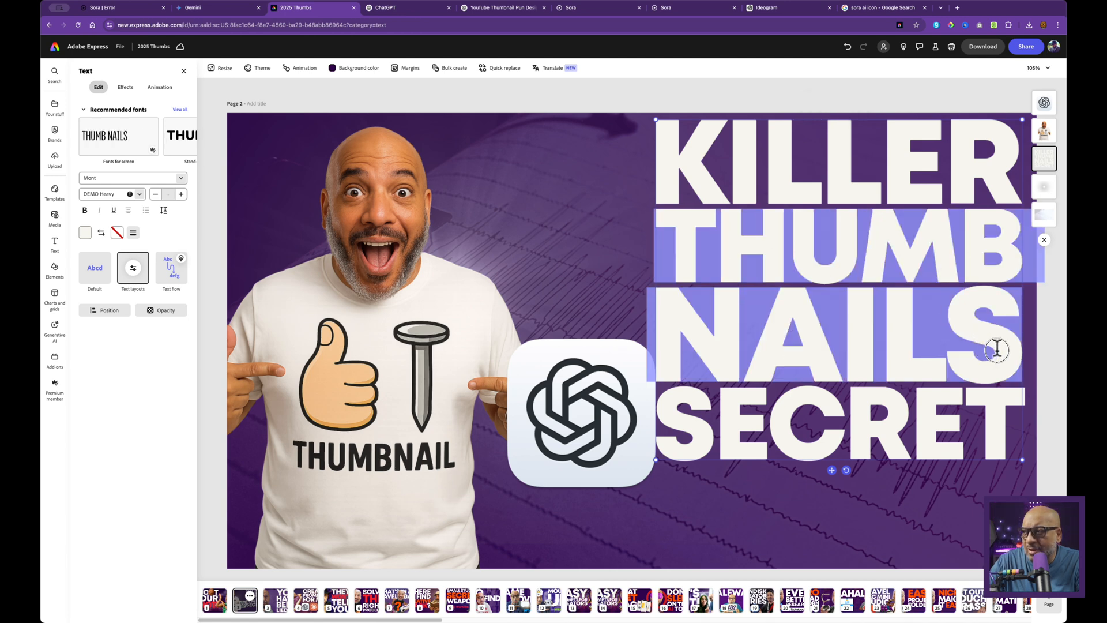
{"action": "left_click", "coordinate": [86, 234]}
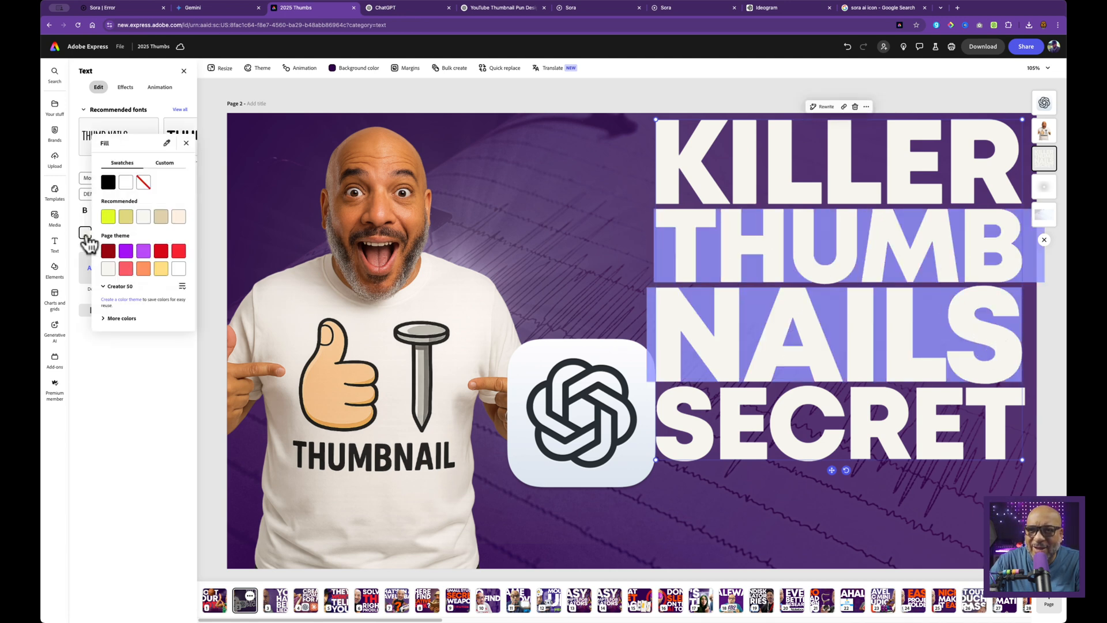
{"action": "left_click", "coordinate": [167, 164]}
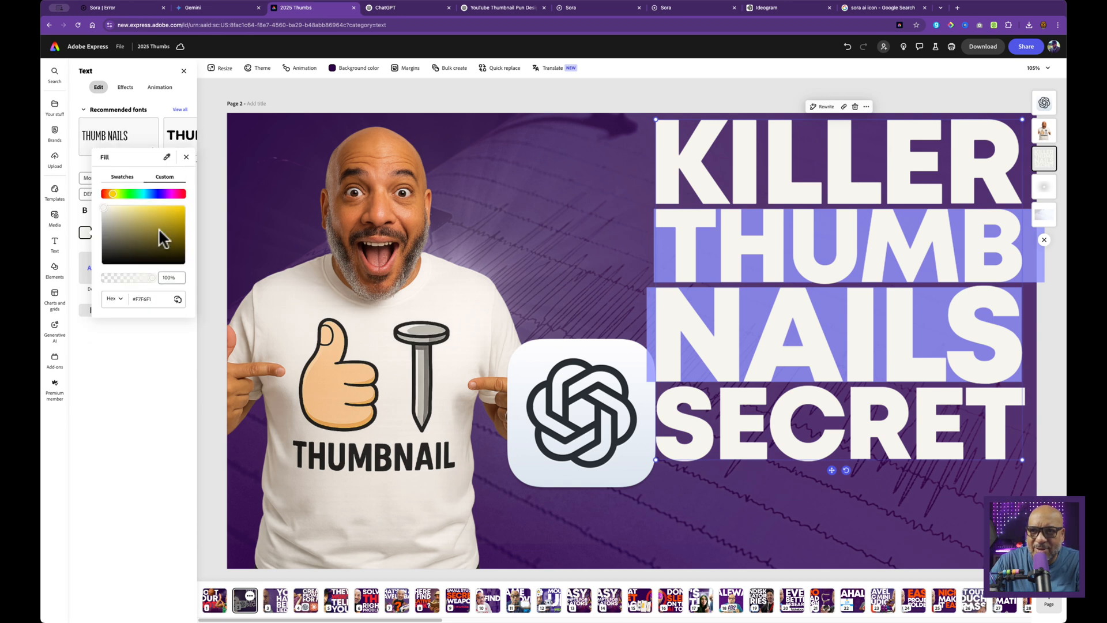
{"action": "left_click", "coordinate": [148, 298]}
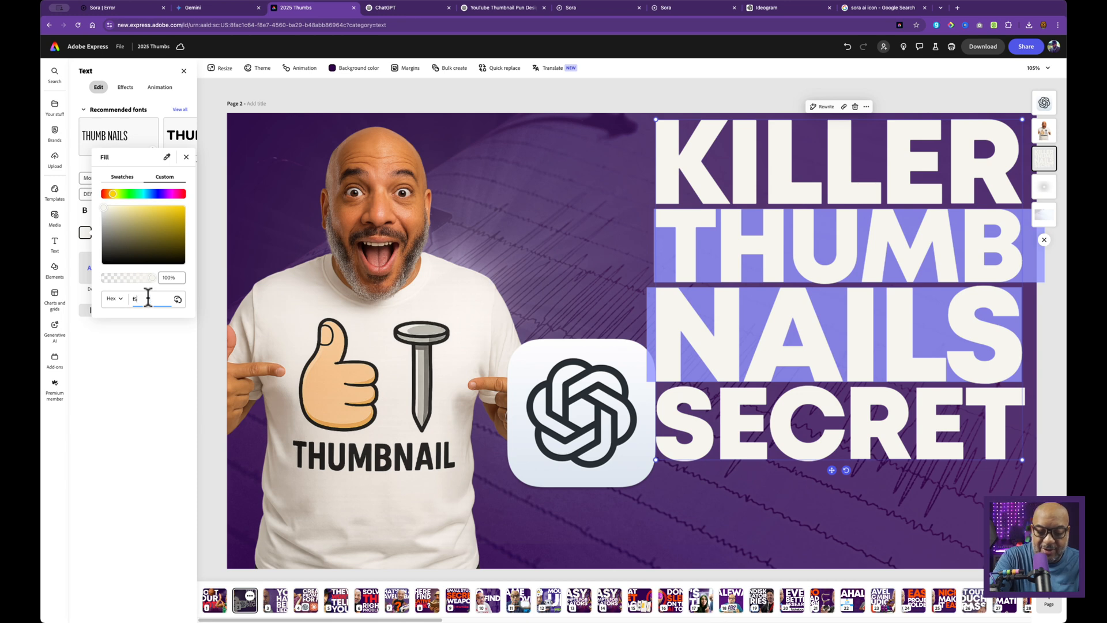
{"action": "key", "text": "Return"}
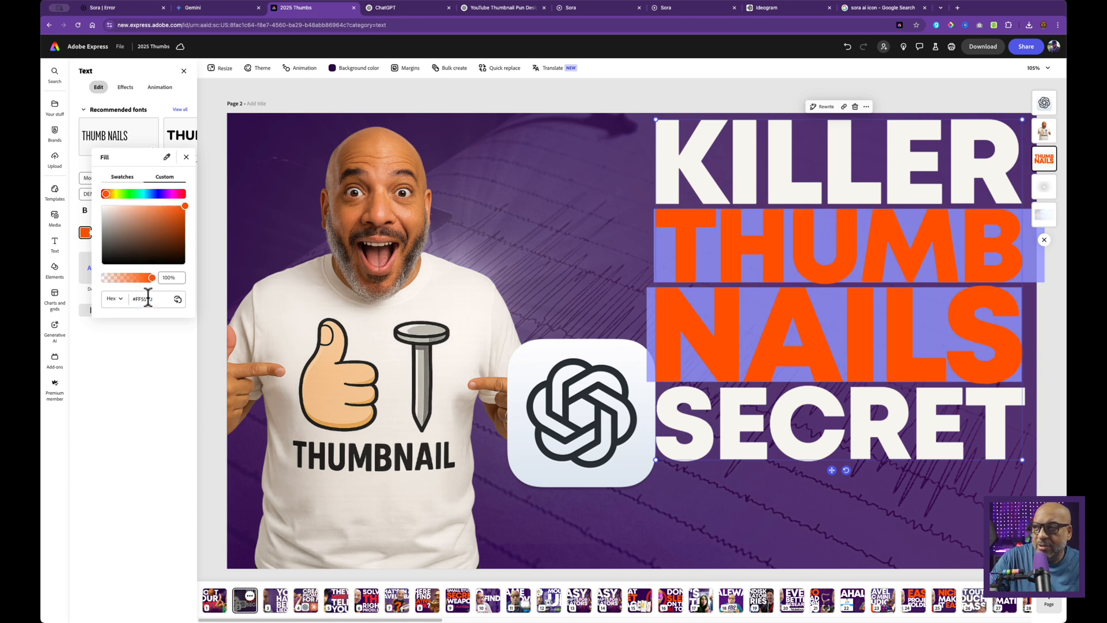
{"action": "left_click", "coordinate": [766, 490]}
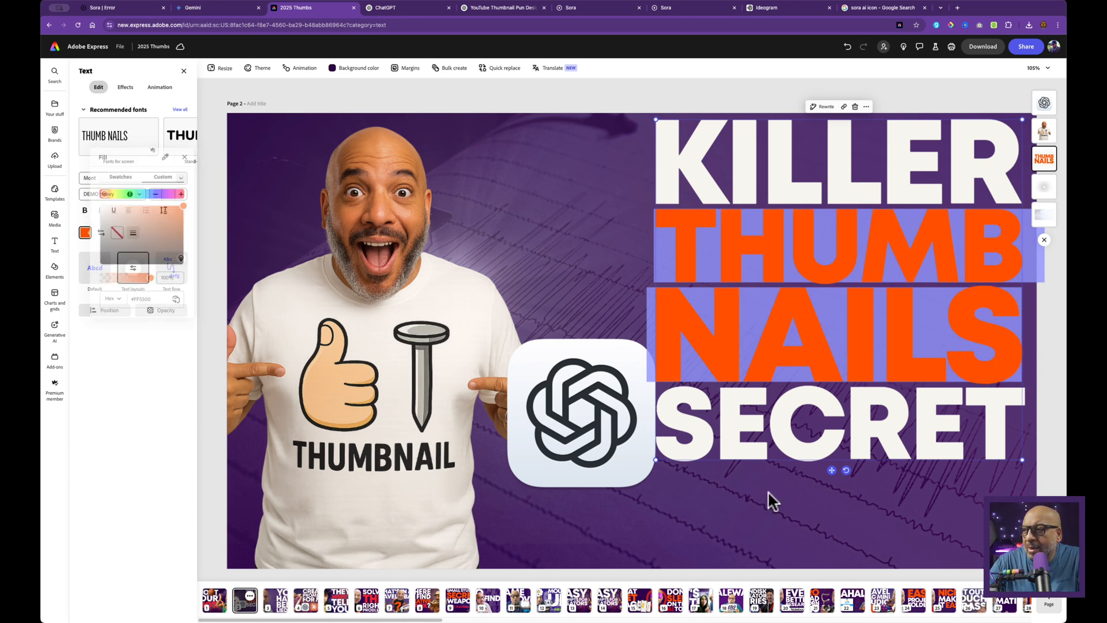
{"action": "left_click", "coordinate": [832, 470]}
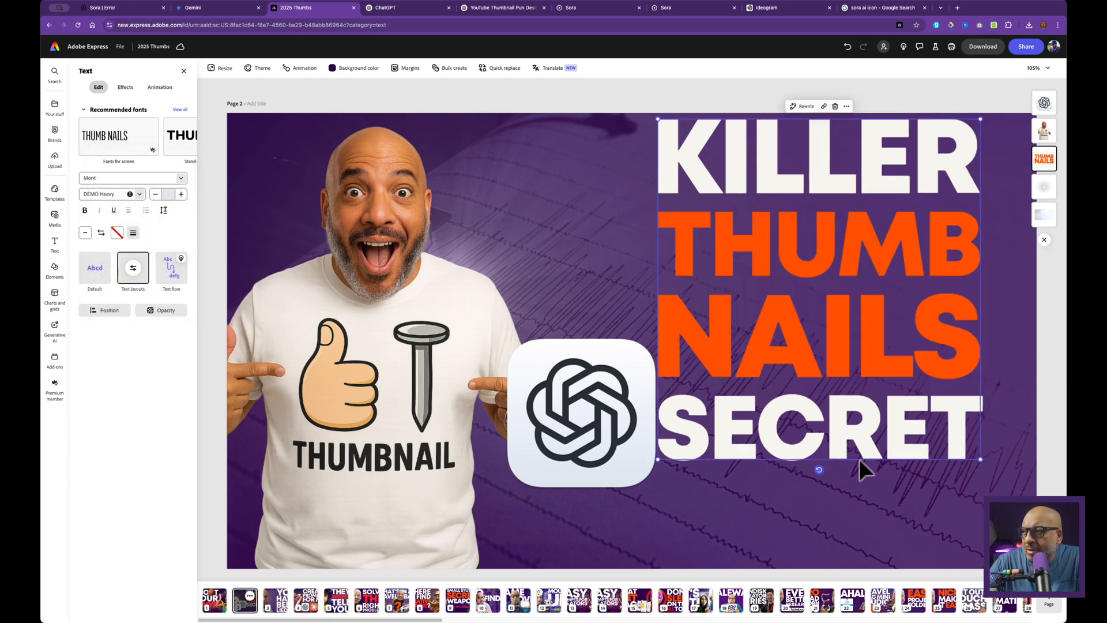
- Change "NAILS" to "NAIL" in the headline and increase the headline's text size
{"action": "left_click", "coordinate": [926, 335]}
{"action": "left_click_drag", "start_coordinate": [926, 337], "coordinate": [951, 337]}
{"action": "key", "text": "BackSpace"}
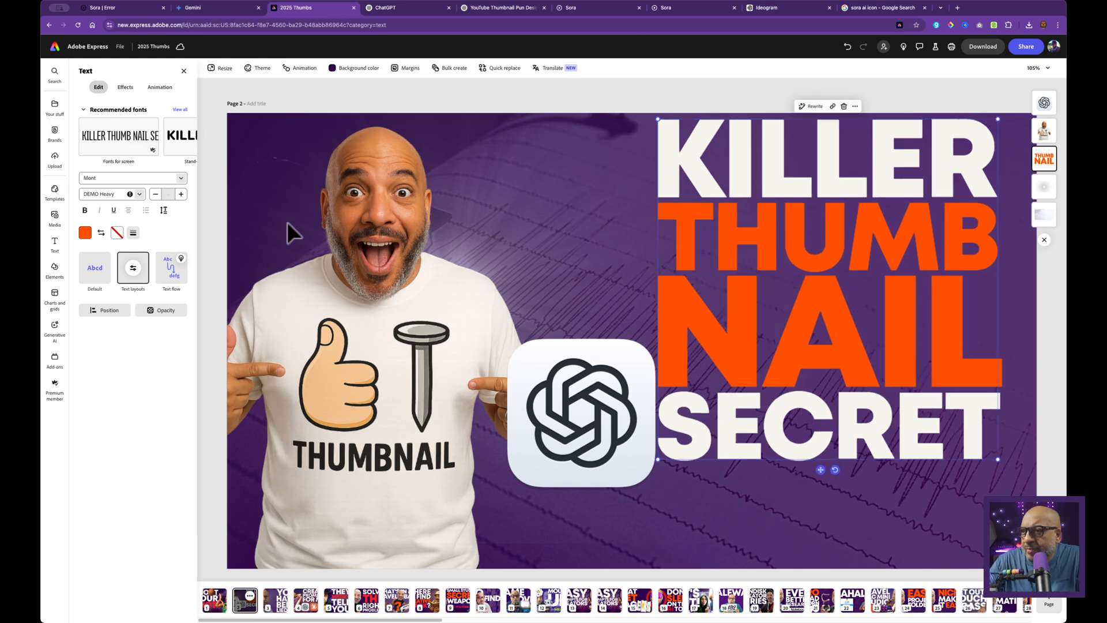
{"action": "left_click", "coordinate": [181, 195]}
{"action": "left_click", "coordinate": [181, 195]}
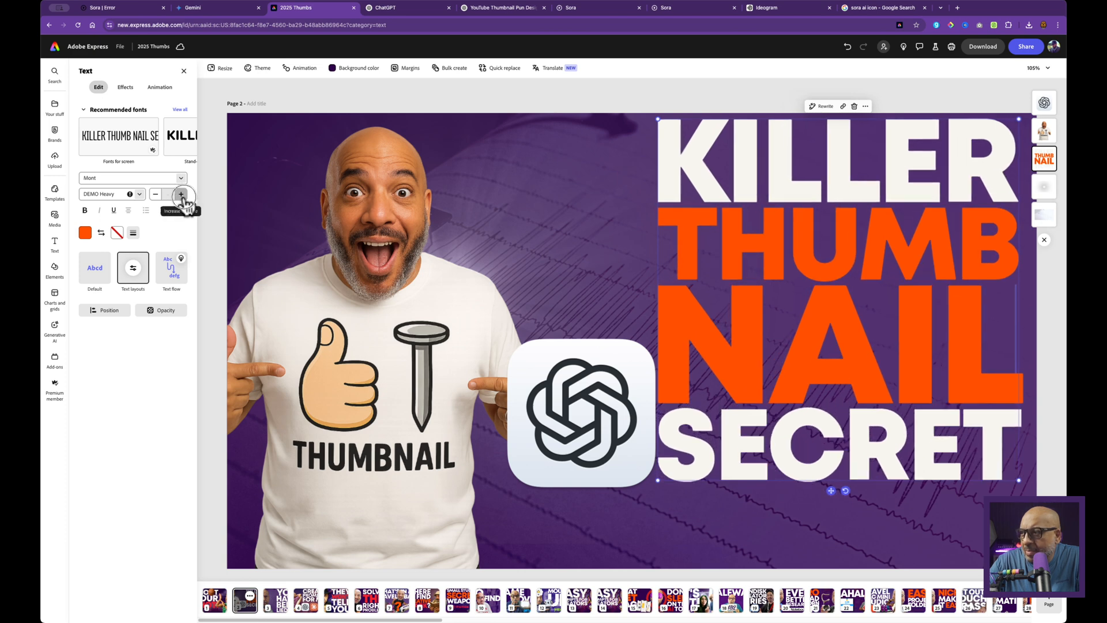
{"action": "left_click", "coordinate": [181, 194]}
{"action": "left_click", "coordinate": [181, 194]}
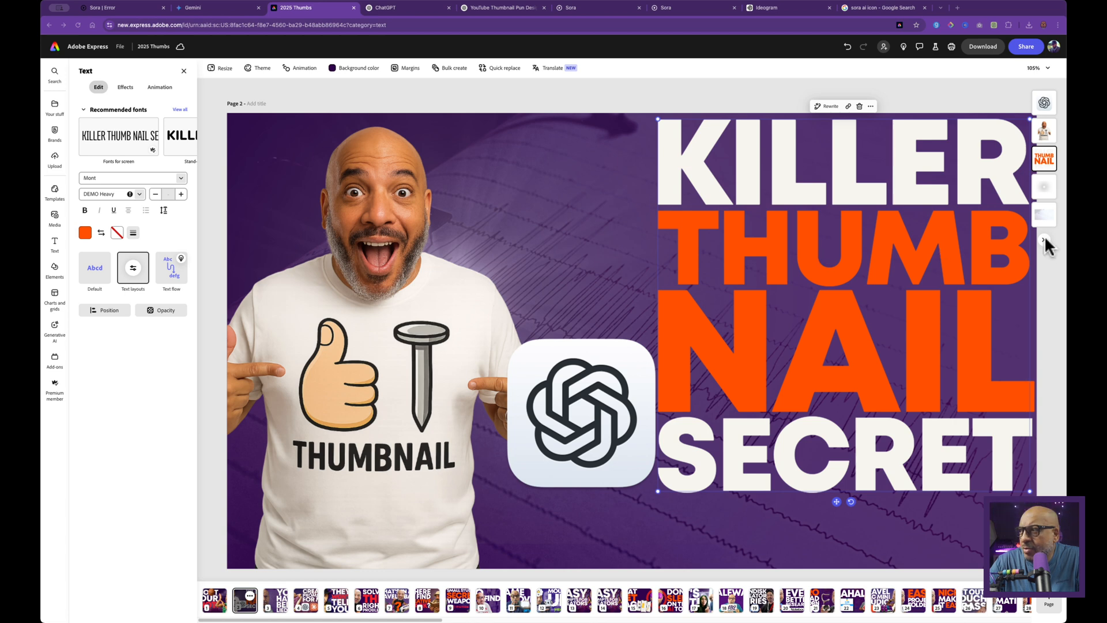
- With the background image selected, search the media library for "youtube thumbnails" and show all the photo results
{"action": "left_click", "coordinate": [1045, 212]}
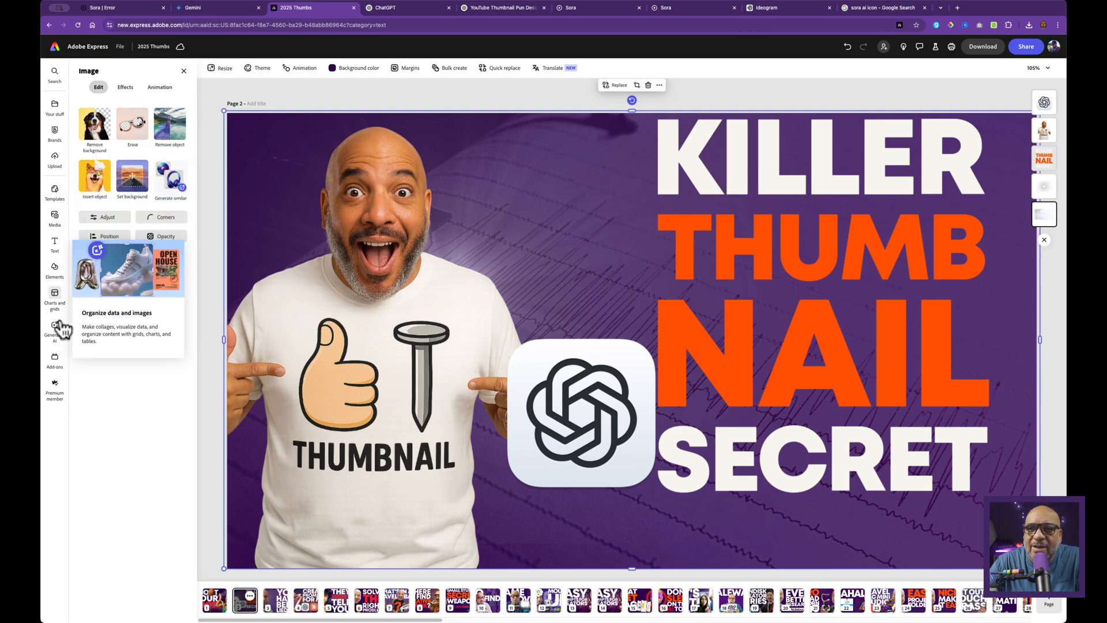
{"action": "left_click", "coordinate": [55, 271]}
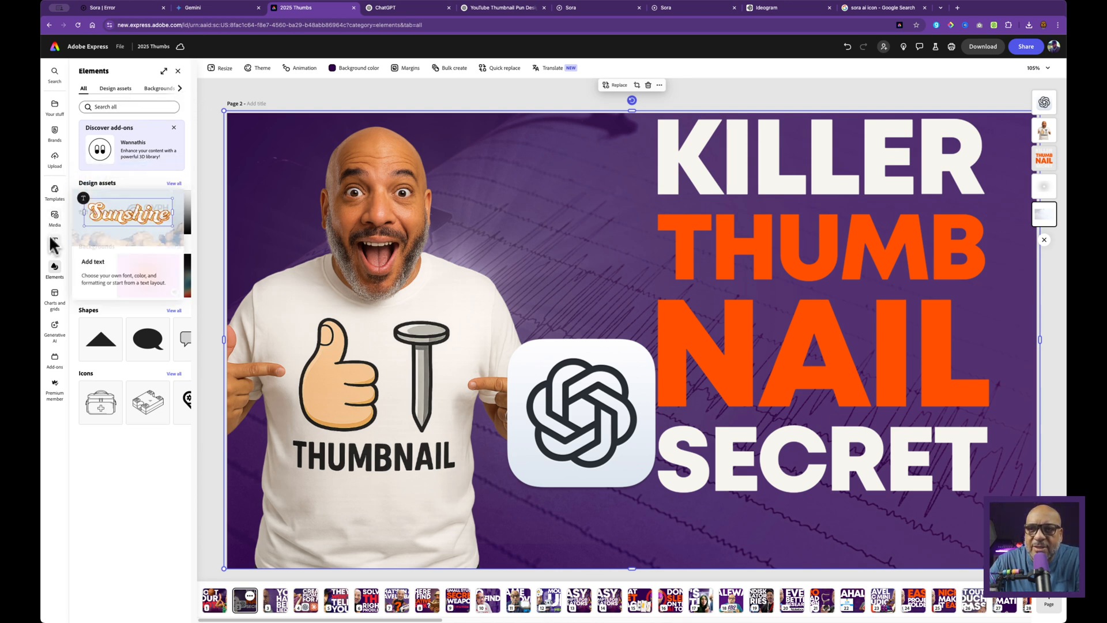
{"action": "left_click", "coordinate": [55, 218]}
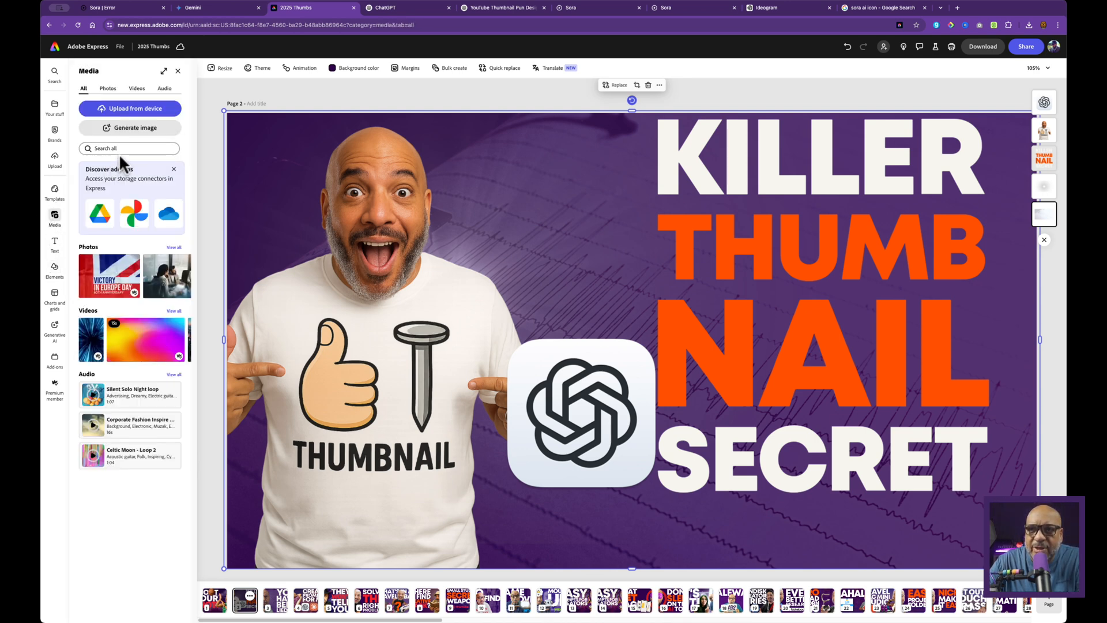
{"action": "left_click", "coordinate": [123, 150]}
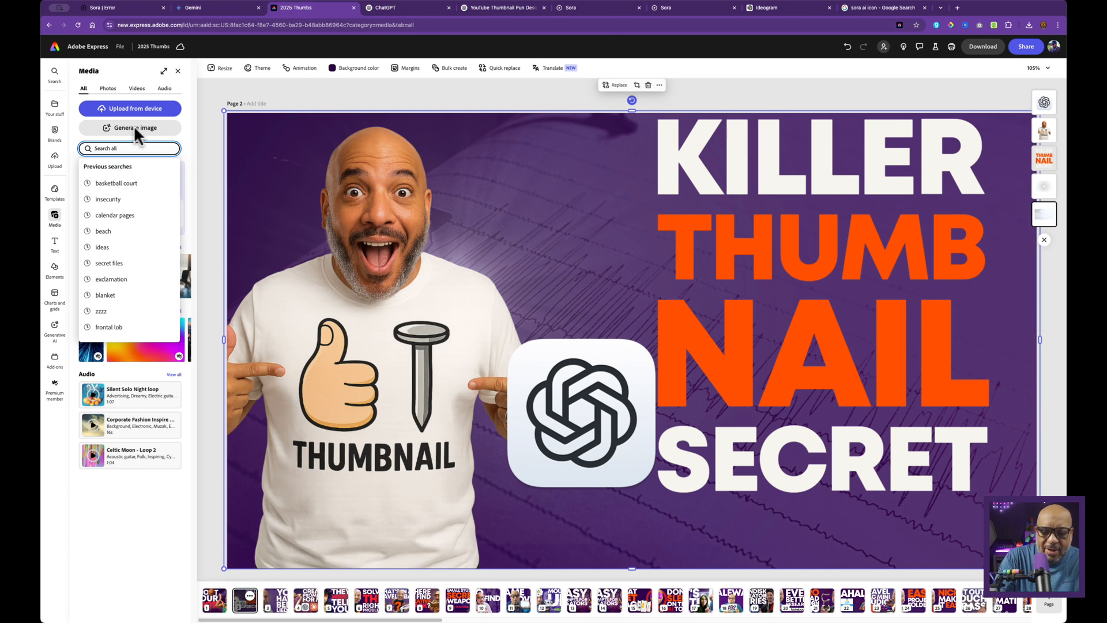
{"action": "type", "text": "youtu"}
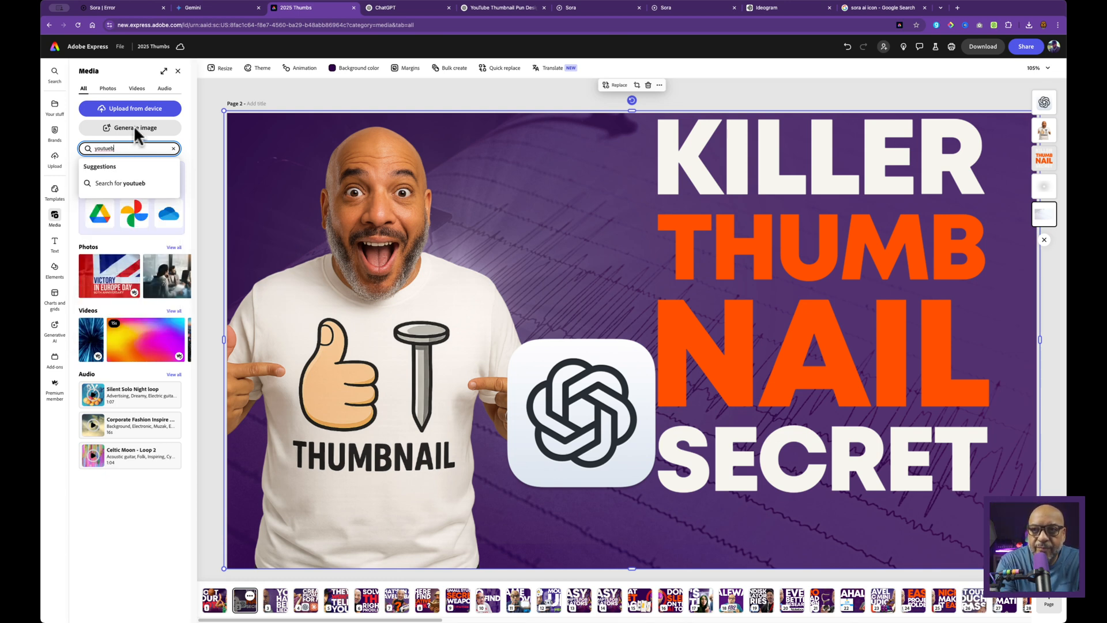
{"action": "type", "text": "be t"}
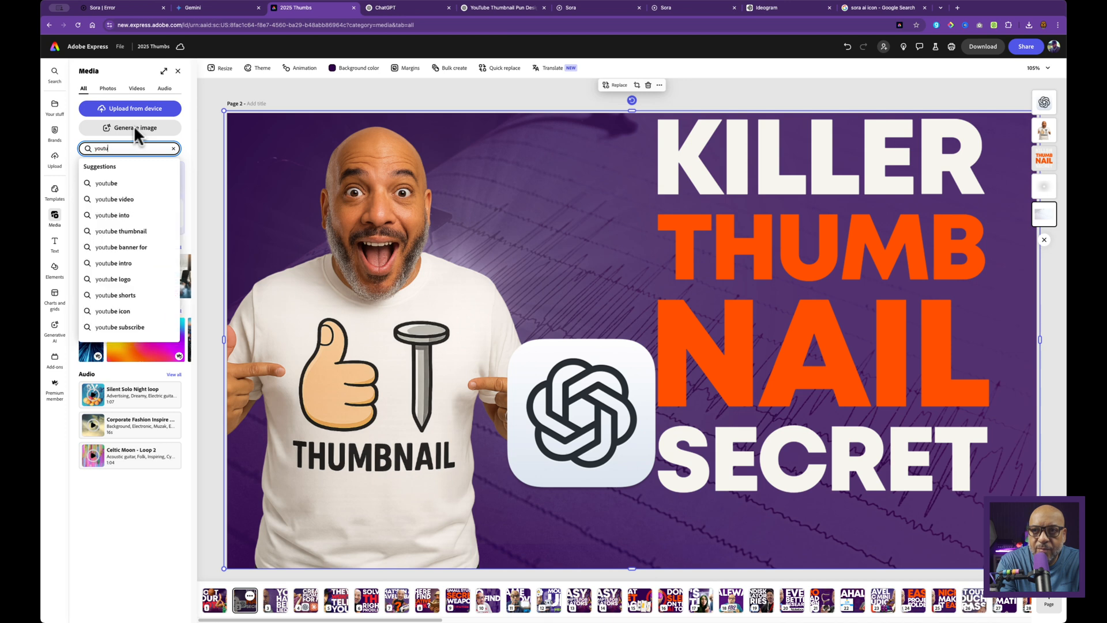
{"action": "type", "text": "humbnails"}
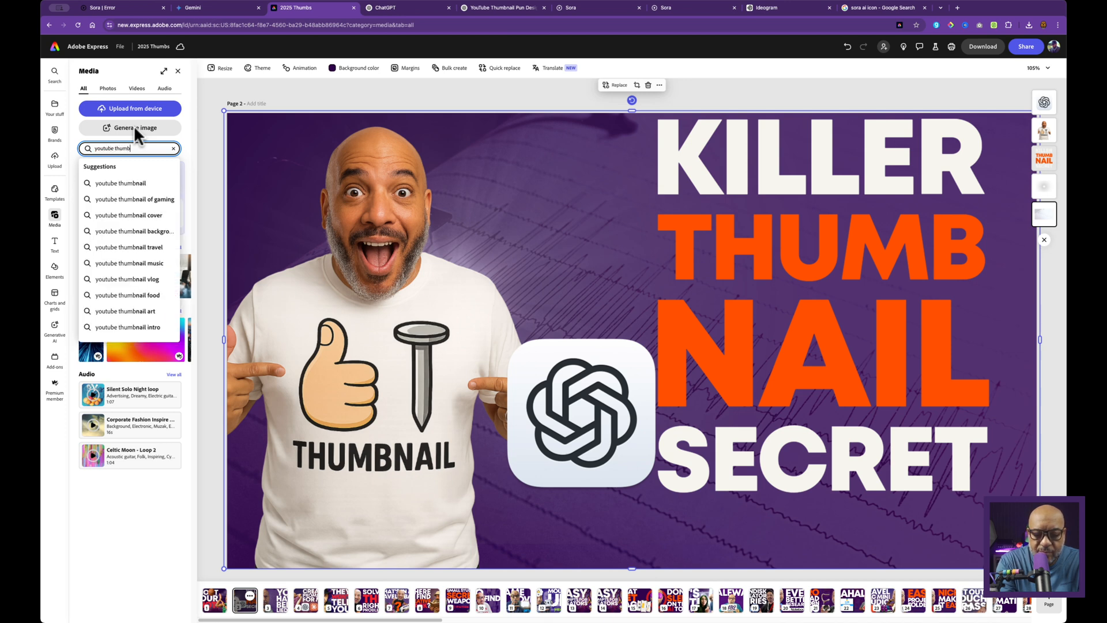
{"action": "key", "text": "Return"}
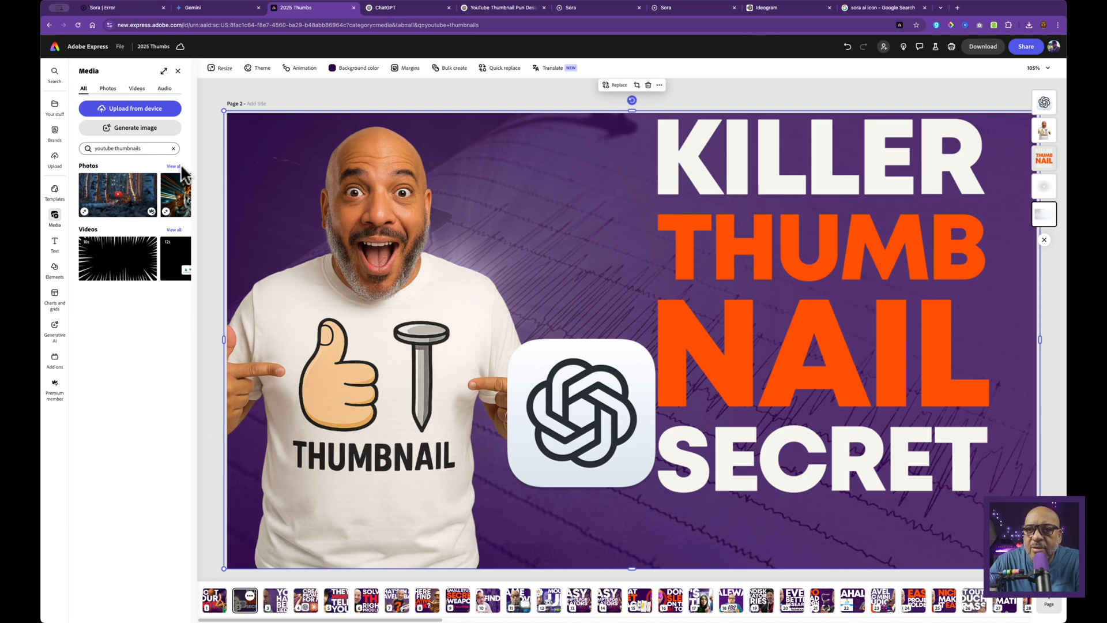
{"action": "left_click", "coordinate": [174, 166]}
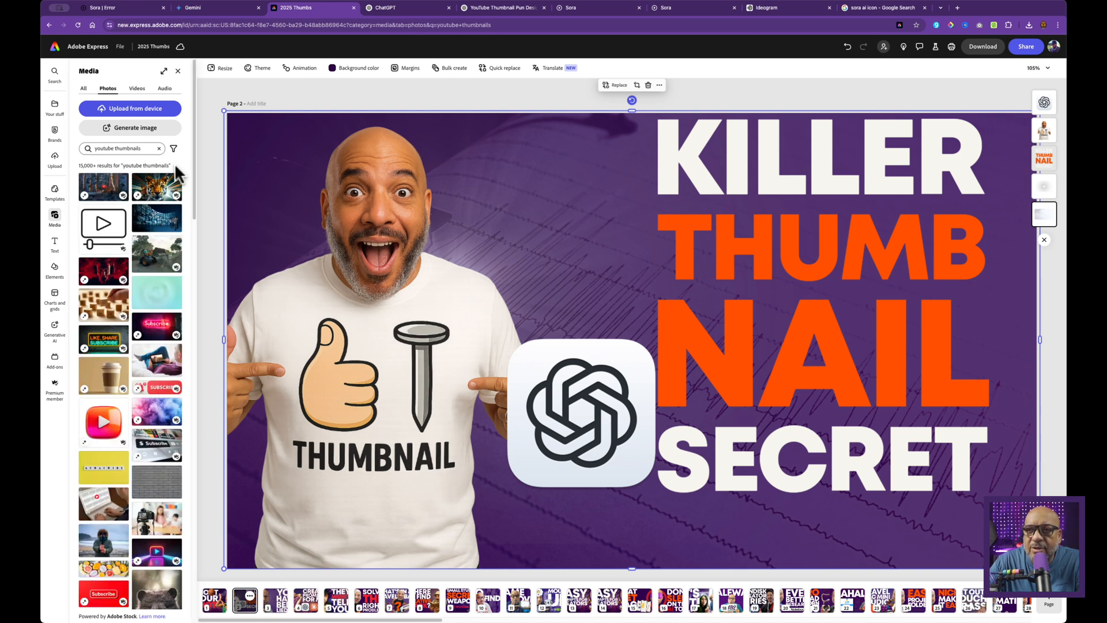
- Replace the page's background image with the stock photo of people facing a curved wall of video screens
{"action": "left_click", "coordinate": [151, 226]}
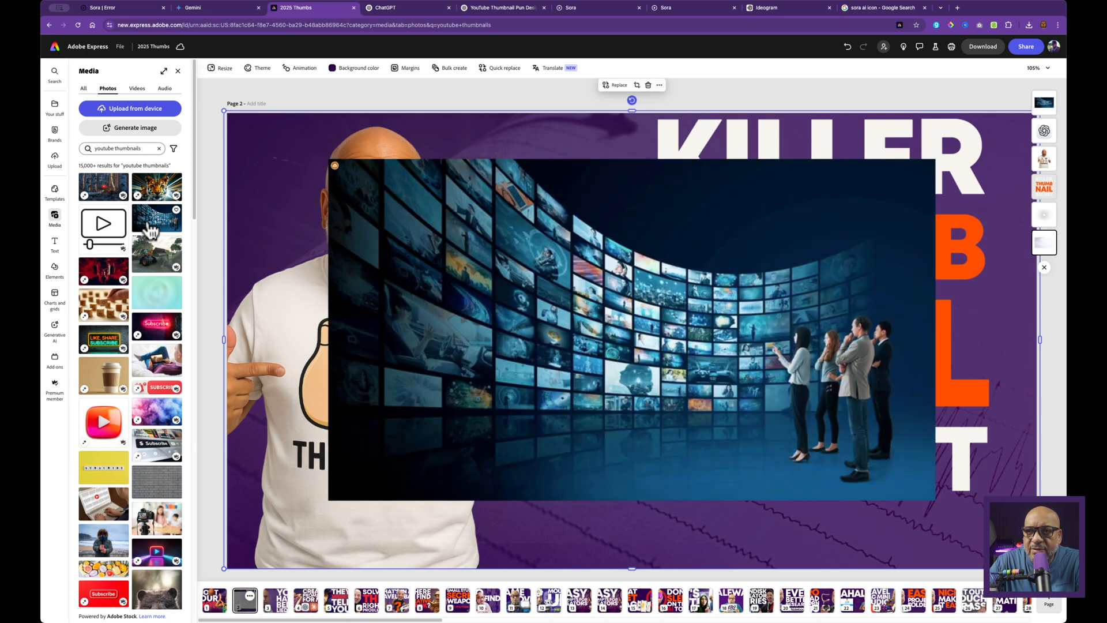
{"action": "key", "text": "super+z"}
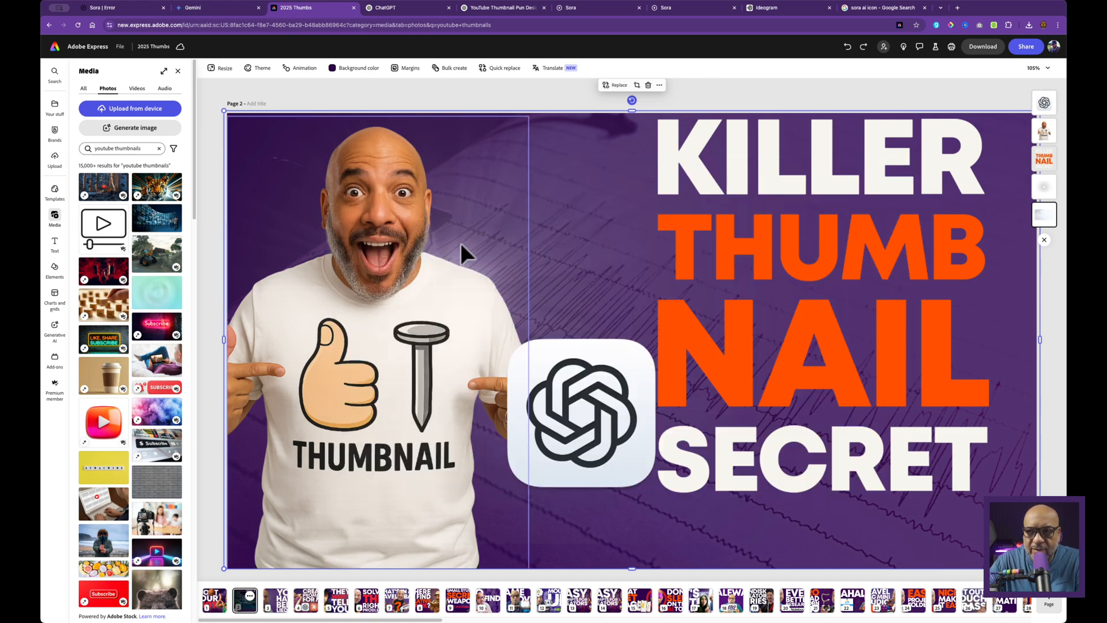
{"action": "left_click_drag", "start_coordinate": [153, 222], "coordinate": [913, 539]}
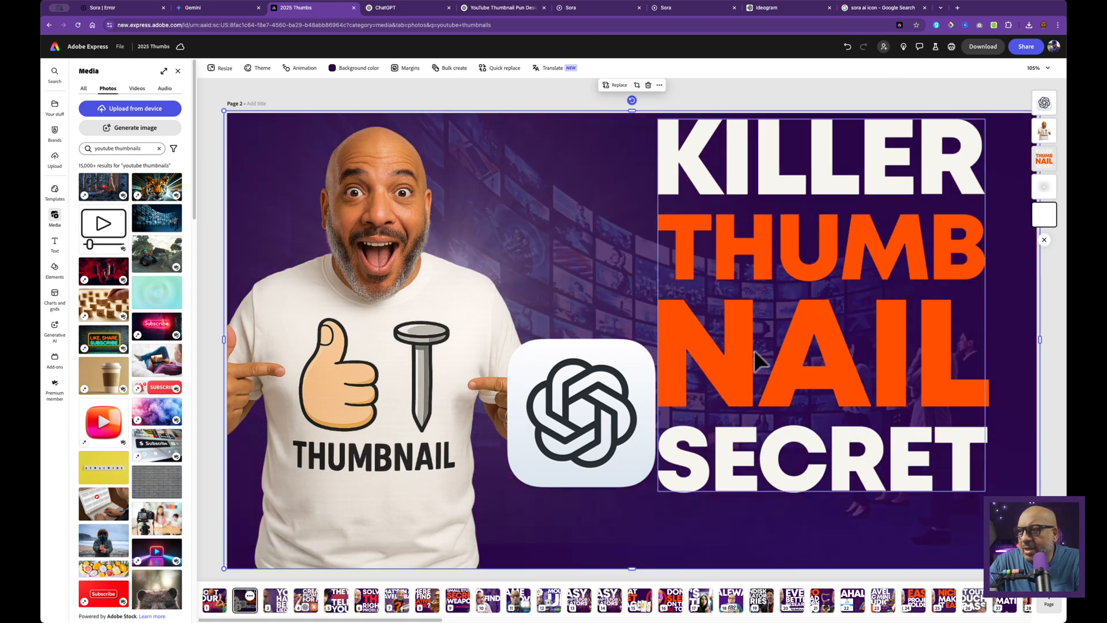
- Enlarge the headline until it nearly reaches the page's right edge, and lock it in place
{"action": "left_click", "coordinate": [731, 348]}
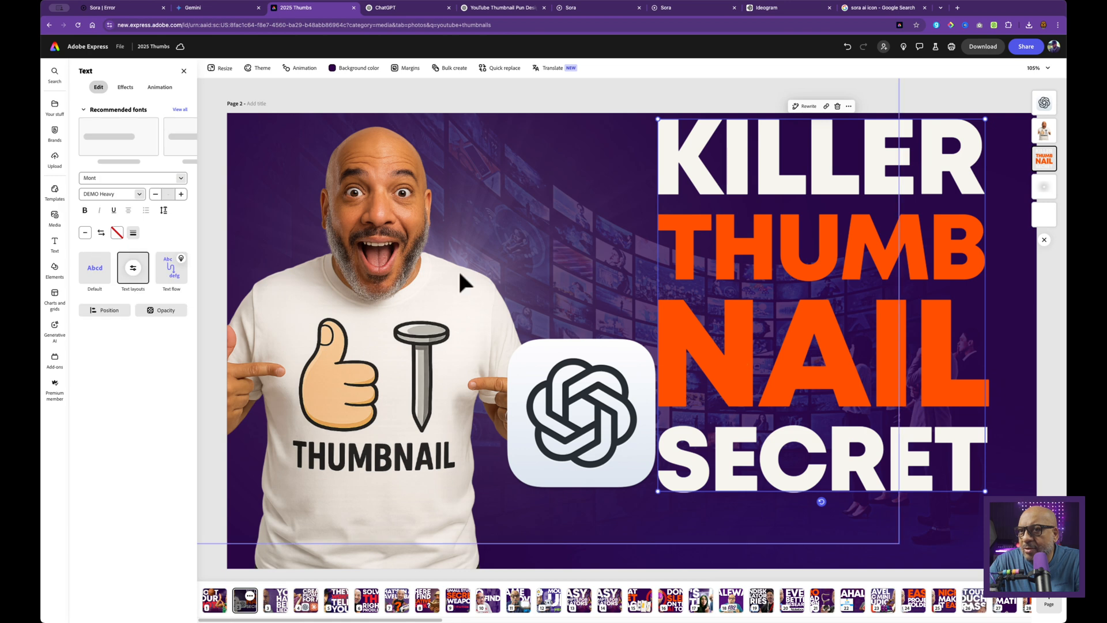
{"action": "left_click", "coordinate": [181, 194]}
{"action": "left_click", "coordinate": [181, 194]}
{"action": "left_click", "coordinate": [181, 195]}
{"action": "left_click", "coordinate": [181, 194]}
{"action": "left_click", "coordinate": [181, 194]}
{"action": "left_click", "coordinate": [181, 194]}
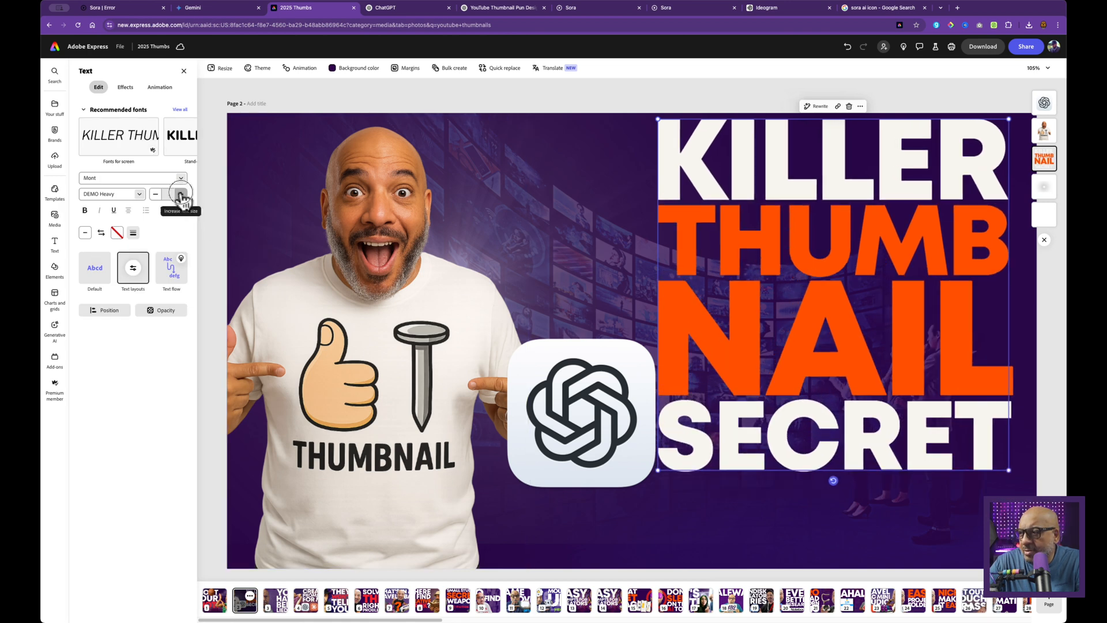
{"action": "left_click", "coordinate": [182, 195]}
{"action": "left_click", "coordinate": [181, 195]}
{"action": "left_click", "coordinate": [181, 194]}
{"action": "left_click", "coordinate": [181, 194]}
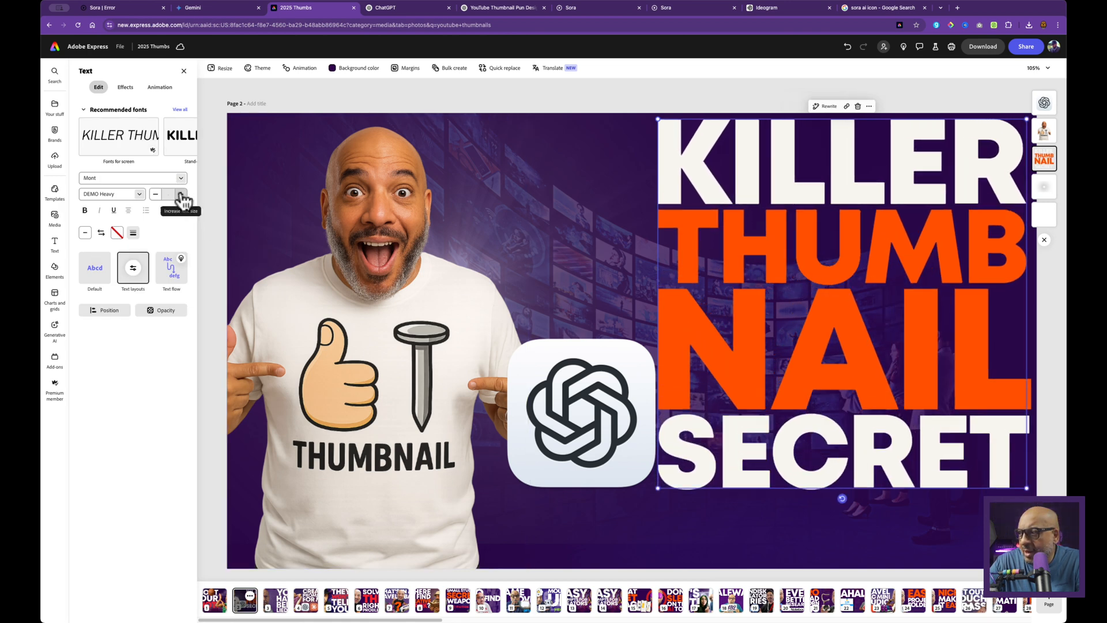
{"action": "left_click", "coordinate": [181, 194]}
{"action": "left_click", "coordinate": [156, 194]}
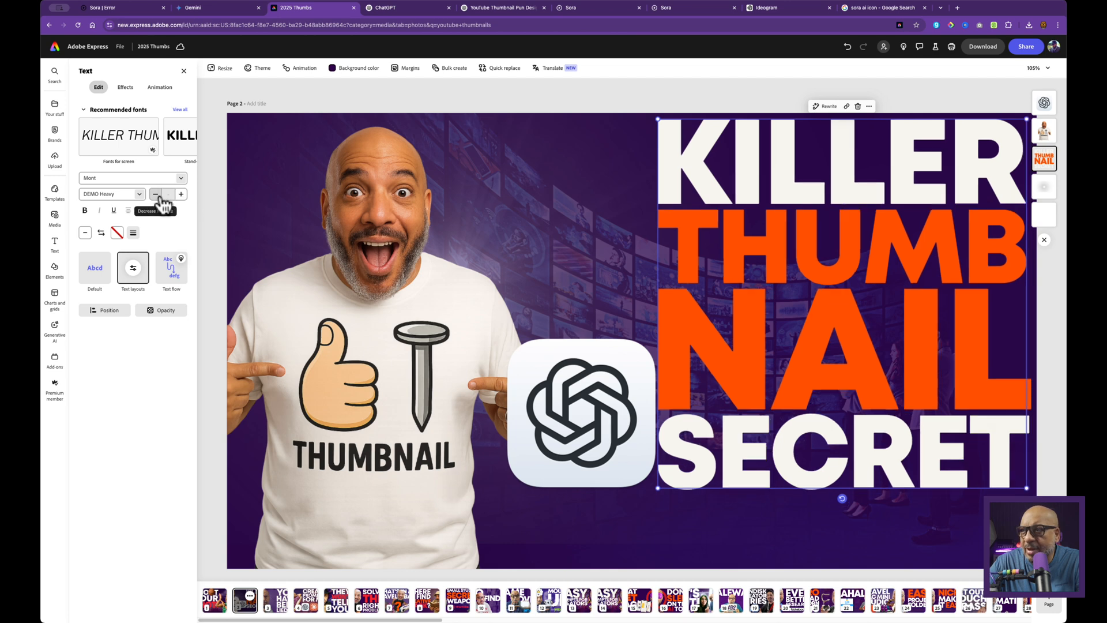
{"action": "right_click", "coordinate": [748, 346]}
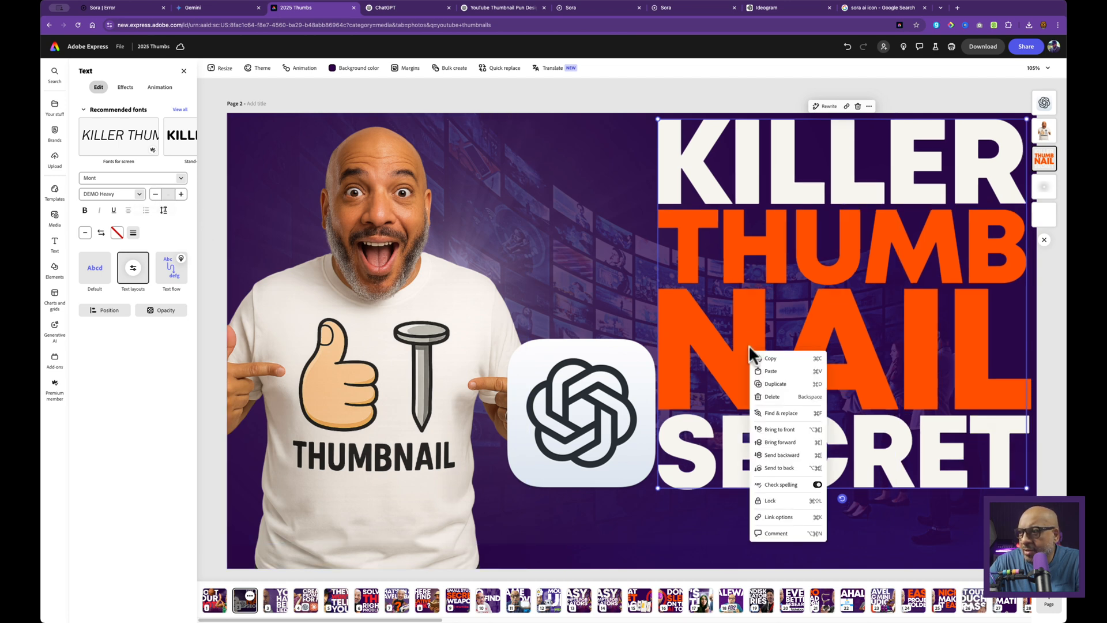
{"action": "left_click", "coordinate": [776, 501]}
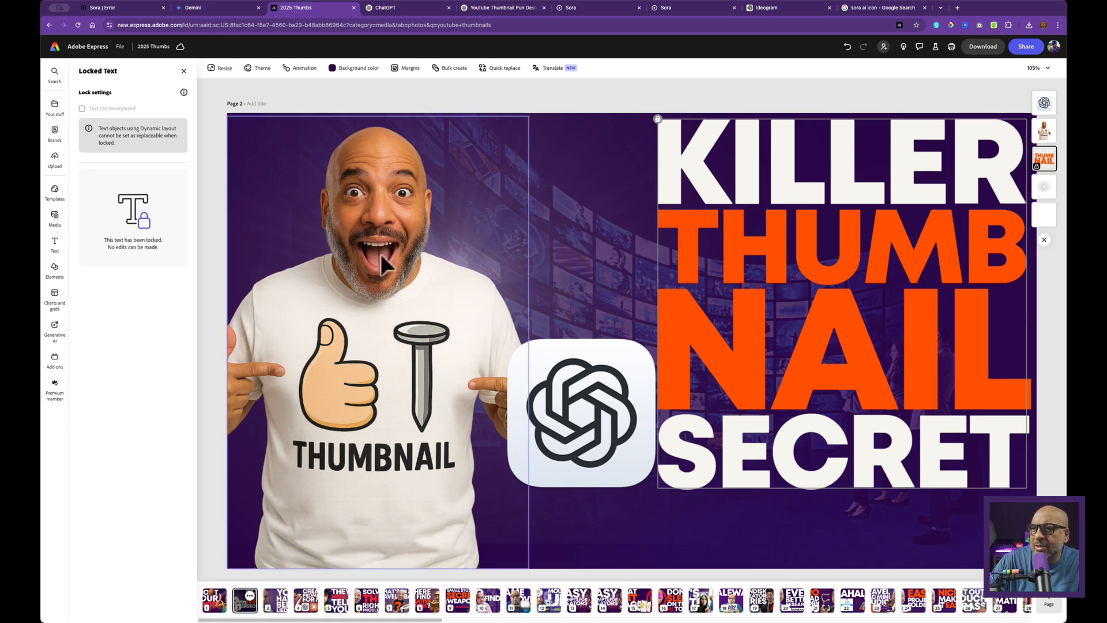
- Adjust the T-shirt man image to brightness 41, highlights 36, shadows 7, saturation 18 and warmth -5
{"action": "left_click", "coordinate": [457, 232]}
{"action": "left_click", "coordinate": [55, 266]}
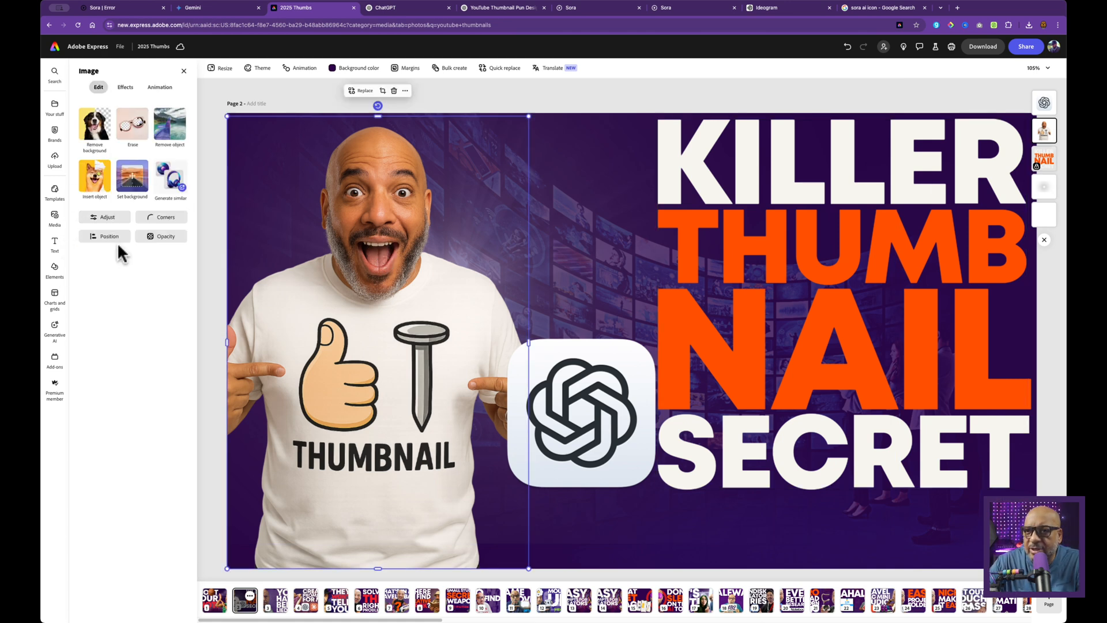
{"action": "left_click", "coordinate": [107, 218]}
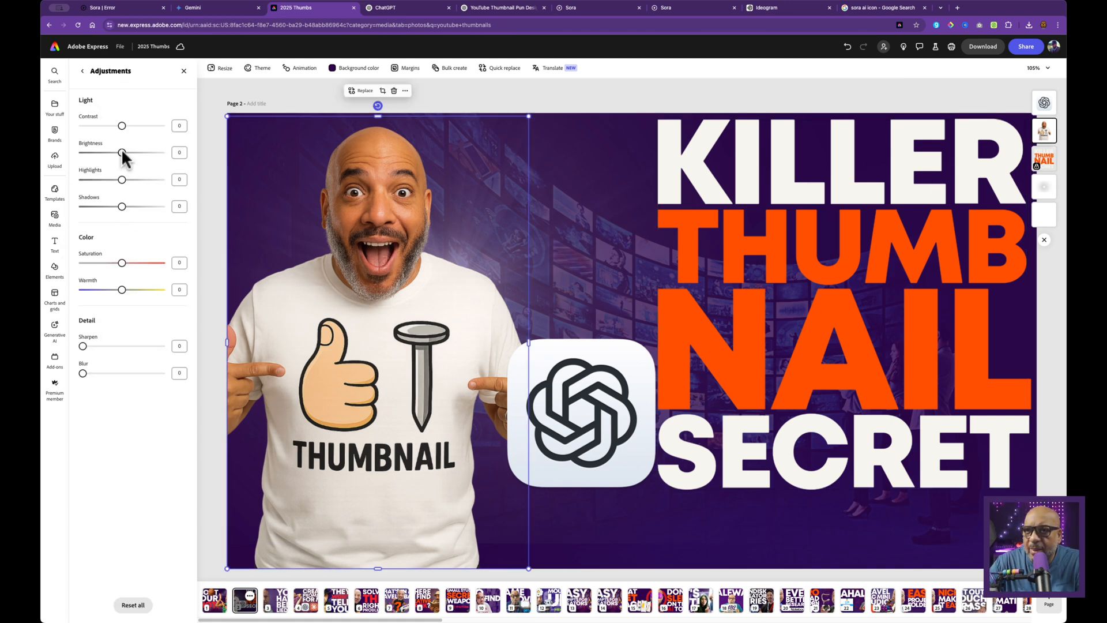
{"action": "left_click_drag", "start_coordinate": [123, 154], "coordinate": [136, 179]}
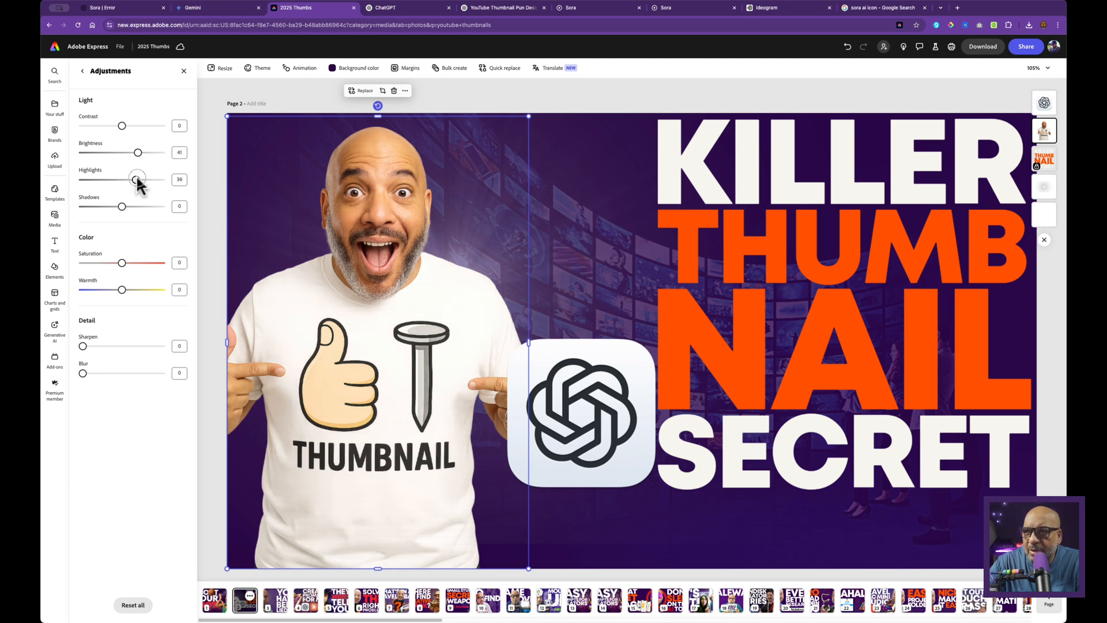
{"action": "left_click_drag", "start_coordinate": [122, 206], "coordinate": [125, 206]}
{"action": "left_click_drag", "start_coordinate": [121, 293], "coordinate": [130, 265]}
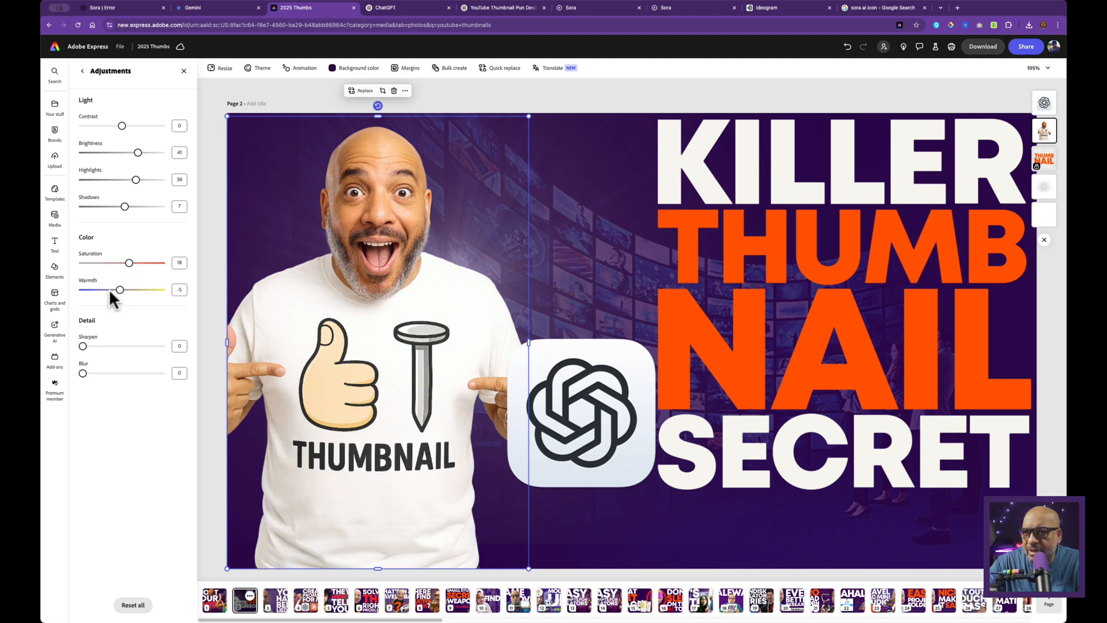
- Sharpen the T-shirt man image by 3 and download the thumbnail page
{"action": "left_click_drag", "start_coordinate": [82, 347], "coordinate": [85, 347]}
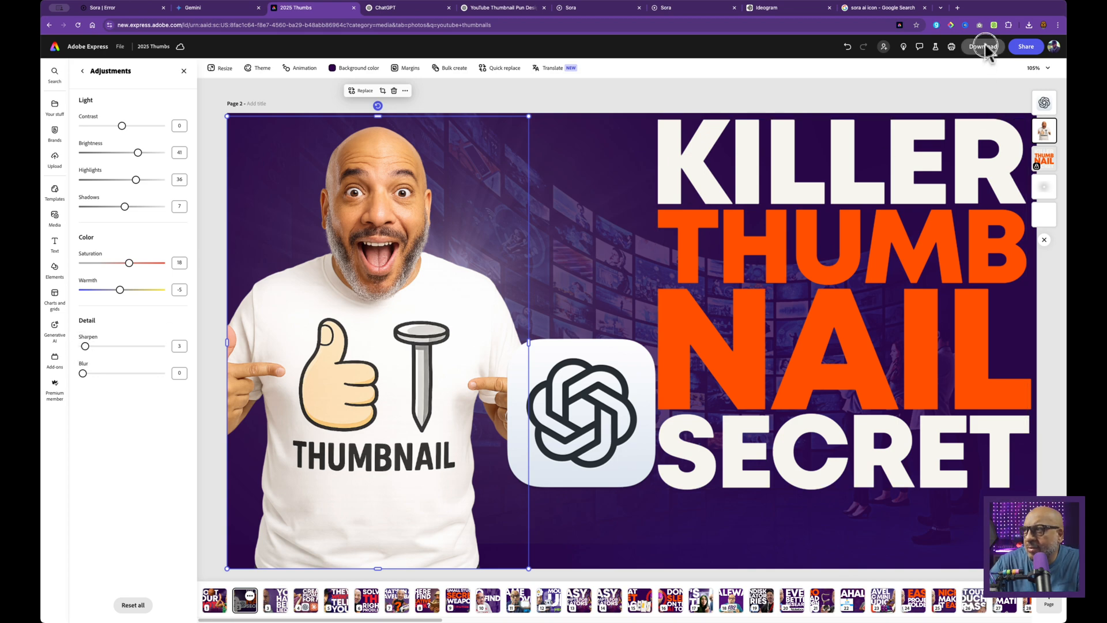
{"action": "left_click", "coordinate": [986, 48]}
{"action": "left_click", "coordinate": [983, 170]}
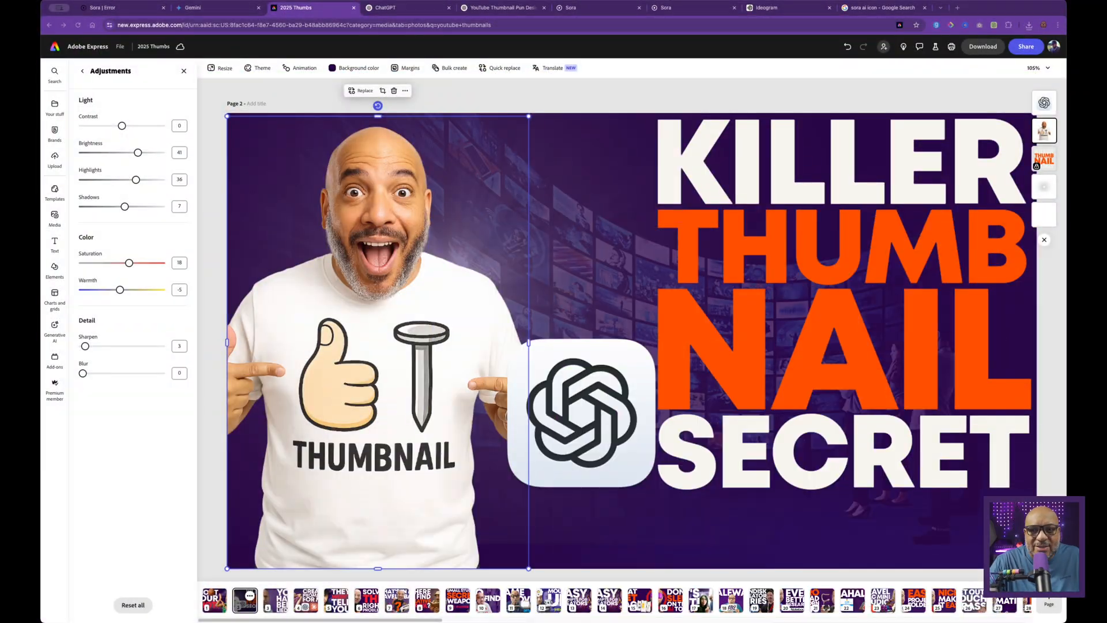
- Copy the smiling face cutout from page 6 and paste it onto the thumbnail on page 2
{"action": "left_click", "coordinate": [366, 600]}
{"action": "left_click", "coordinate": [438, 278]}
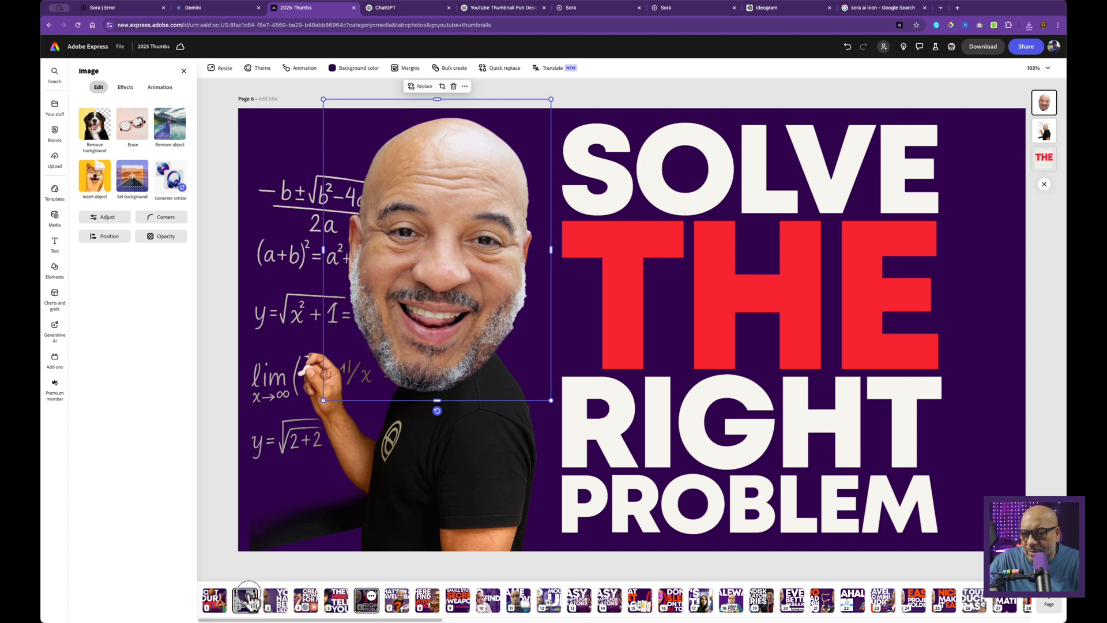
{"action": "right_click", "coordinate": [256, 613]}
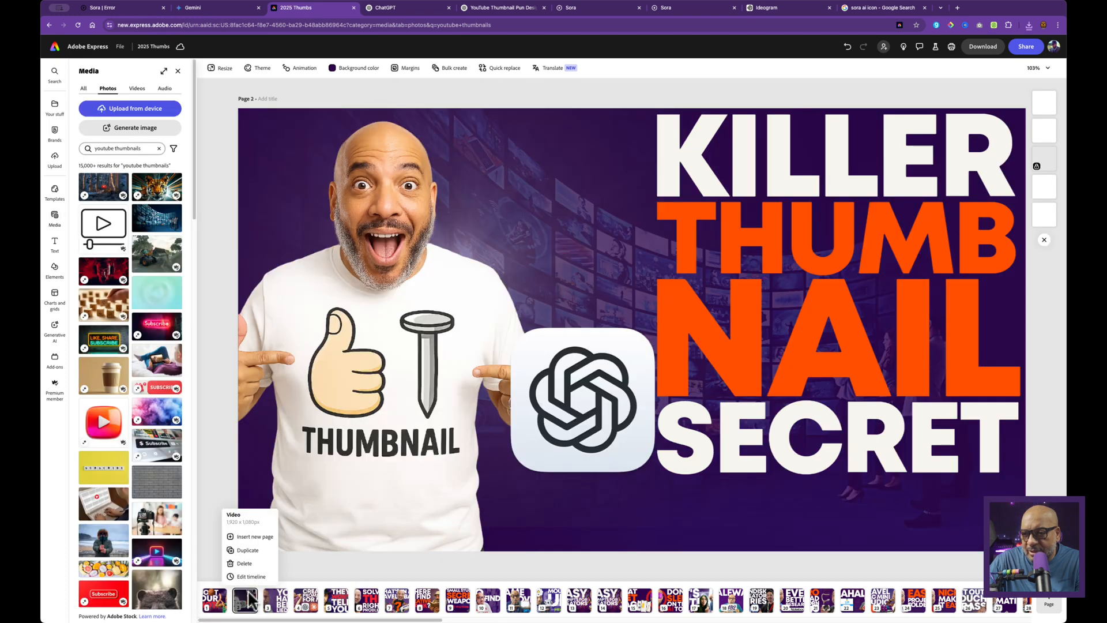
{"action": "left_click", "coordinate": [413, 86]}
{"action": "key", "text": "super+v"}
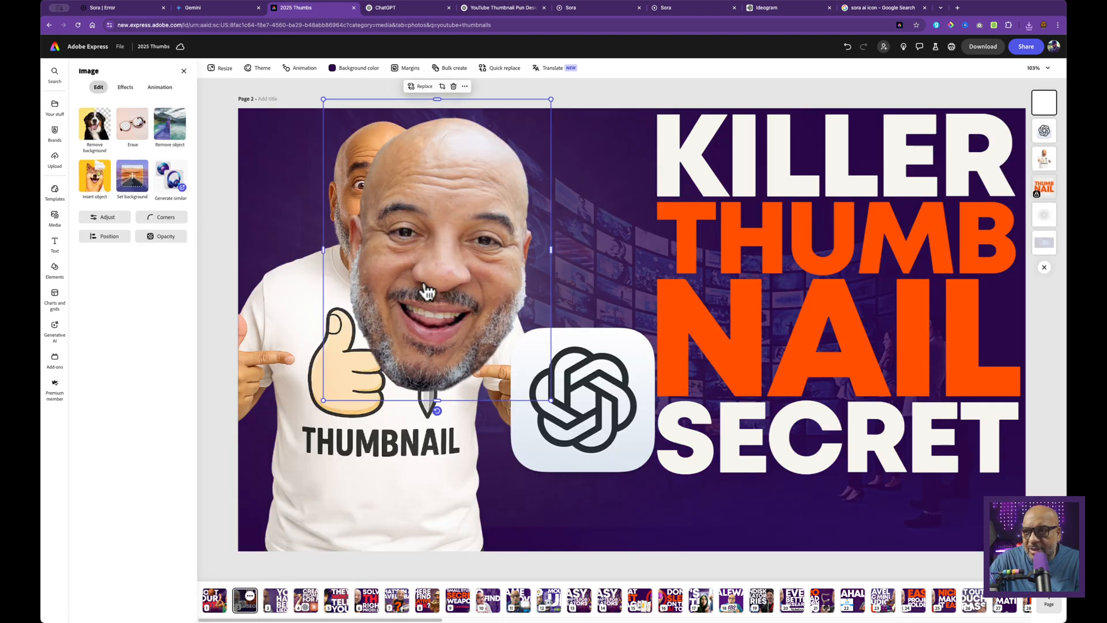
- Place the pasted face over the T-shirt man's head, tilt it slightly counterclockwise, and lower the T-shirt image so its graphic sits below the chin
{"action": "left_click_drag", "start_coordinate": [427, 291], "coordinate": [385, 239]}
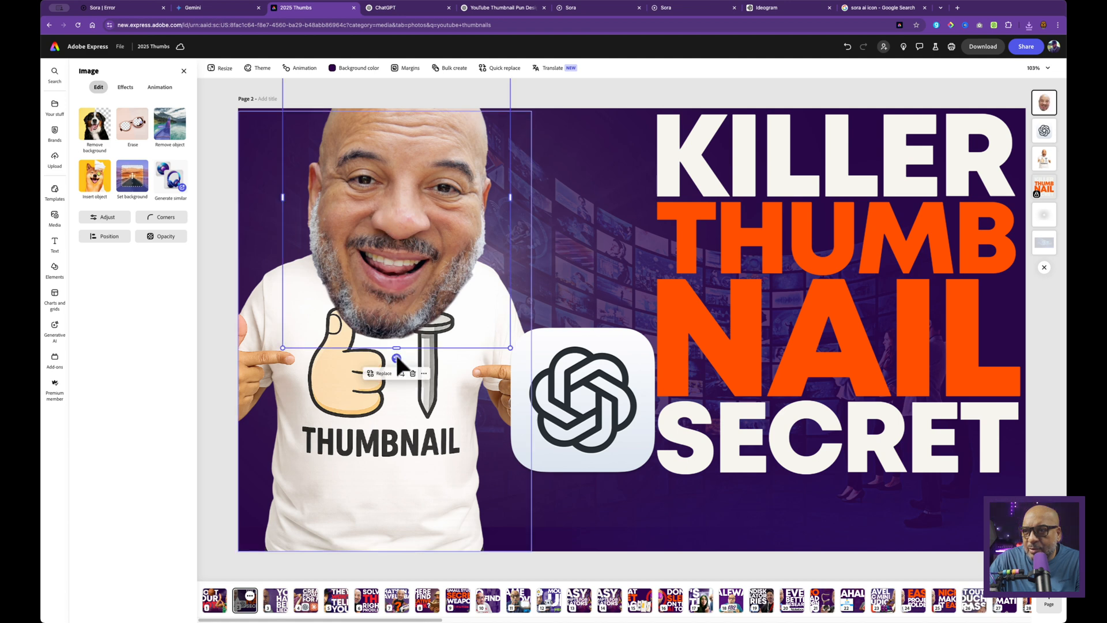
{"action": "left_click_drag", "start_coordinate": [378, 477], "coordinate": [378, 519]}
{"action": "left_click_drag", "start_coordinate": [424, 127], "coordinate": [422, 141]}
{"action": "left_click_drag", "start_coordinate": [395, 371], "coordinate": [406, 313]}
{"action": "left_click_drag", "start_coordinate": [410, 230], "coordinate": [397, 218]}
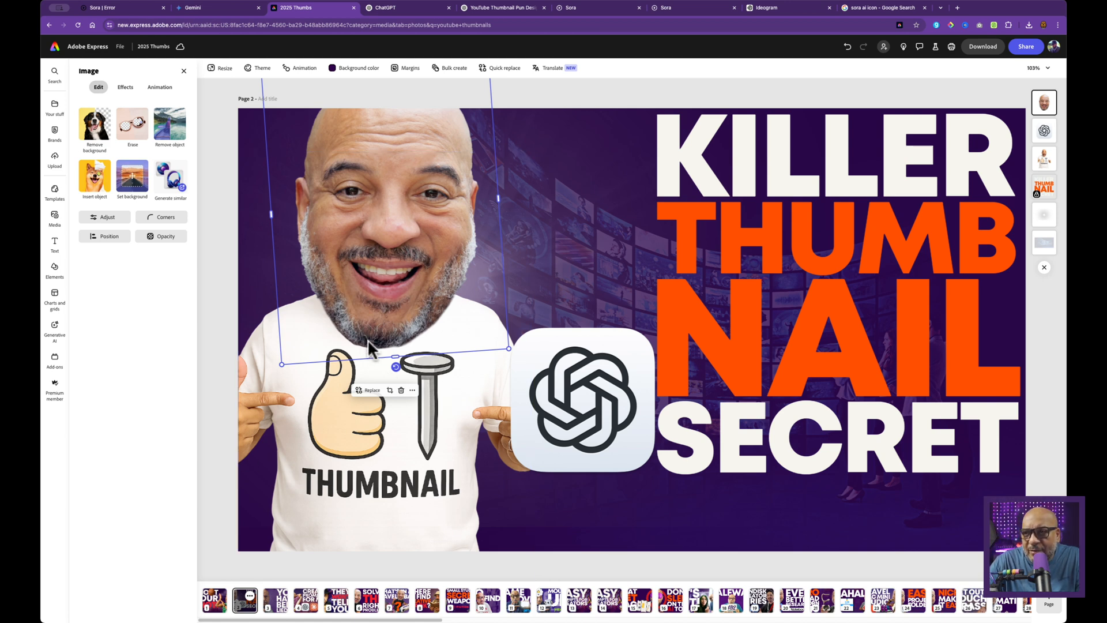
{"action": "left_click_drag", "start_coordinate": [383, 501], "coordinate": [381, 531]}
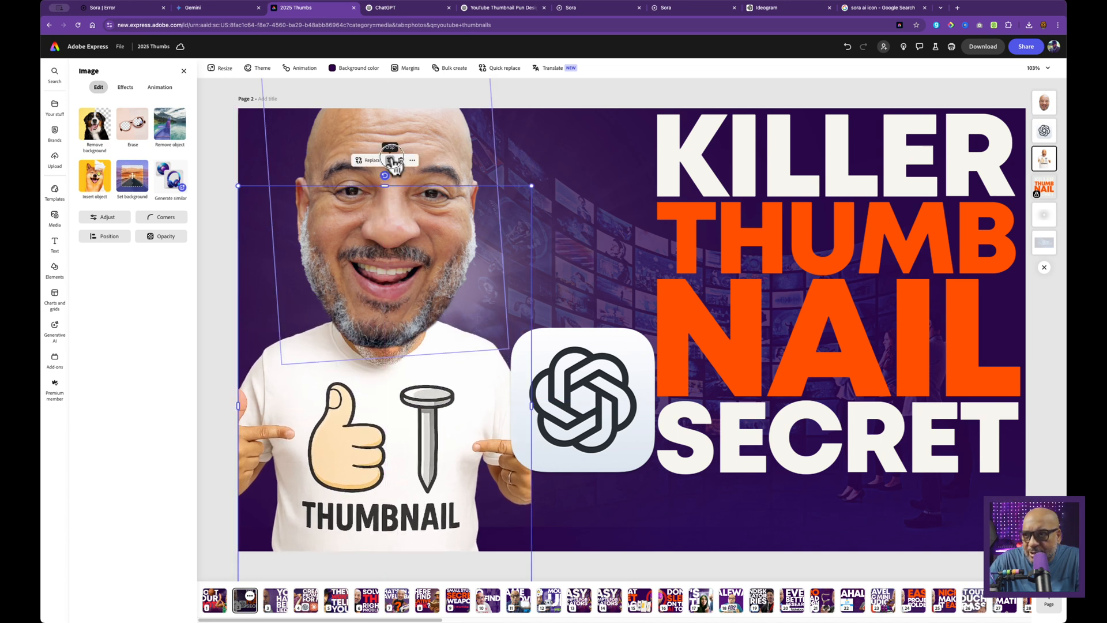
- Lower the face onto the shirt collar, tilt it further counterclockwise and enlarge it slightly so it fully covers the original head
{"action": "left_click_drag", "start_coordinate": [425, 141], "coordinate": [422, 154]}
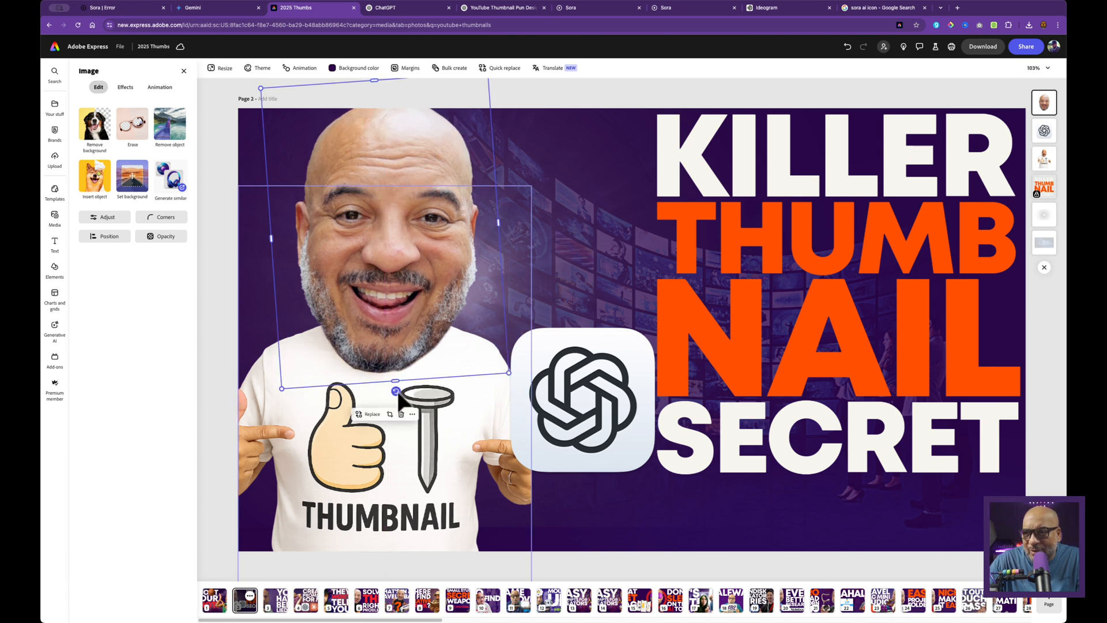
{"action": "left_click_drag", "start_coordinate": [396, 391], "coordinate": [409, 390]}
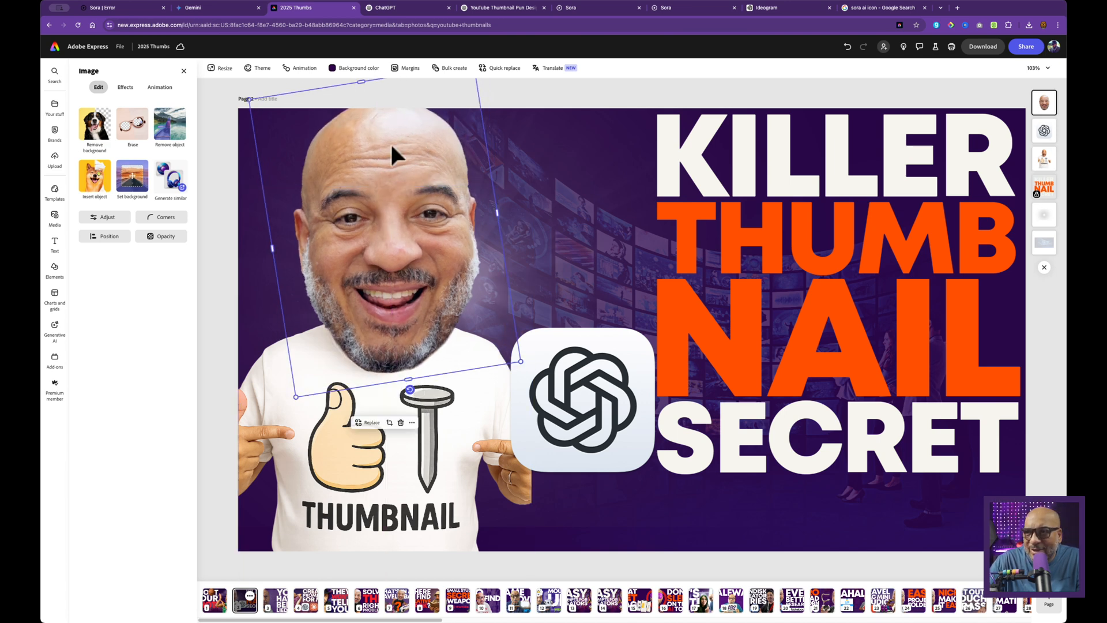
{"action": "left_click_drag", "start_coordinate": [393, 145], "coordinate": [388, 154]}
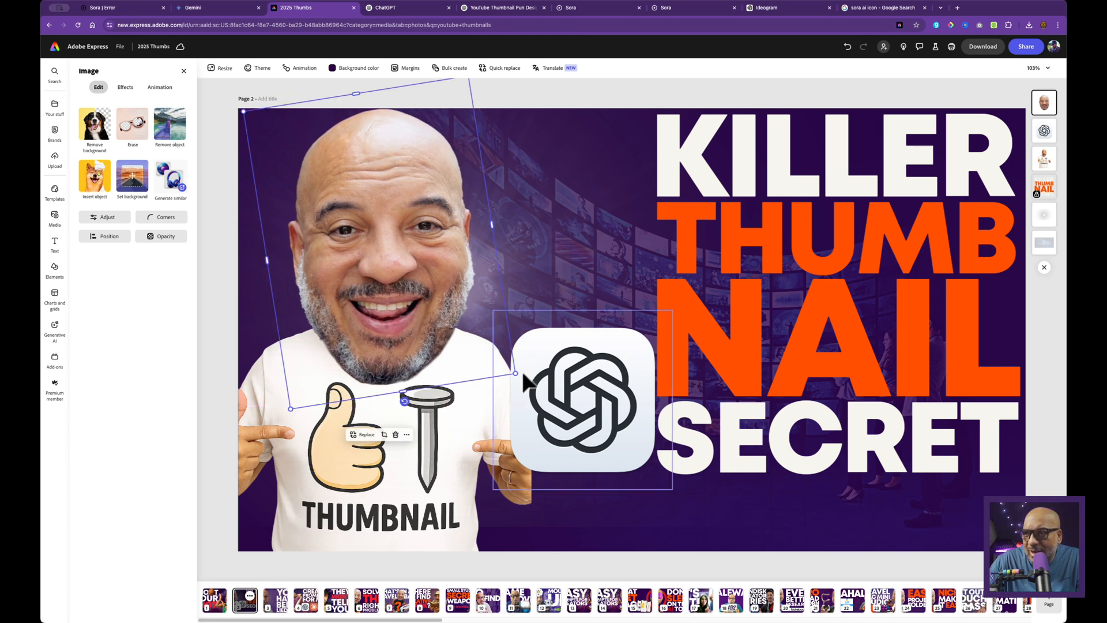
{"action": "left_click_drag", "start_coordinate": [516, 375], "coordinate": [526, 383]}
{"action": "left_click_drag", "start_coordinate": [401, 324], "coordinate": [396, 315]}
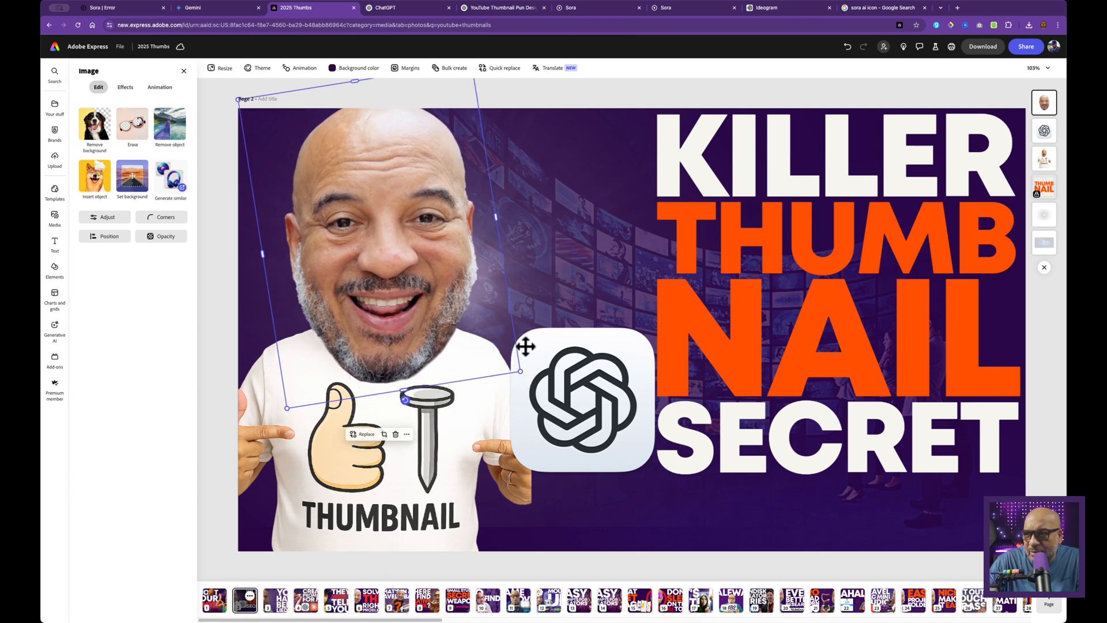
- Shrink the ChatGPT logo slightly and place it near the page's lower edge, between the T-shirt and the word SECRET
{"action": "left_click_drag", "start_coordinate": [584, 385], "coordinate": [623, 431]}
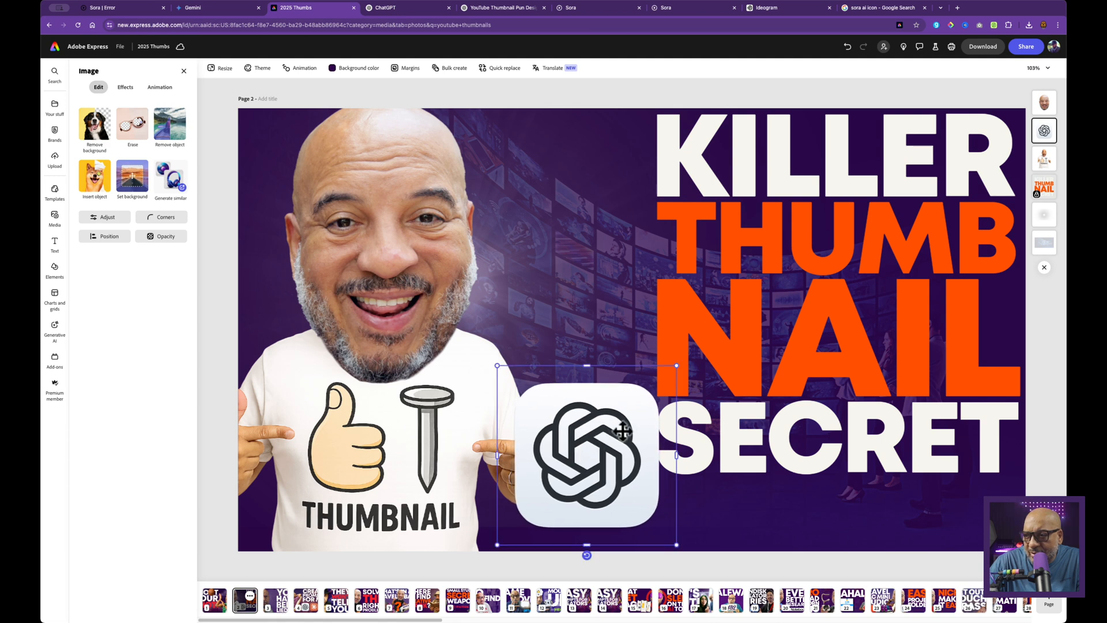
{"action": "left_click_drag", "start_coordinate": [679, 365], "coordinate": [648, 391]}
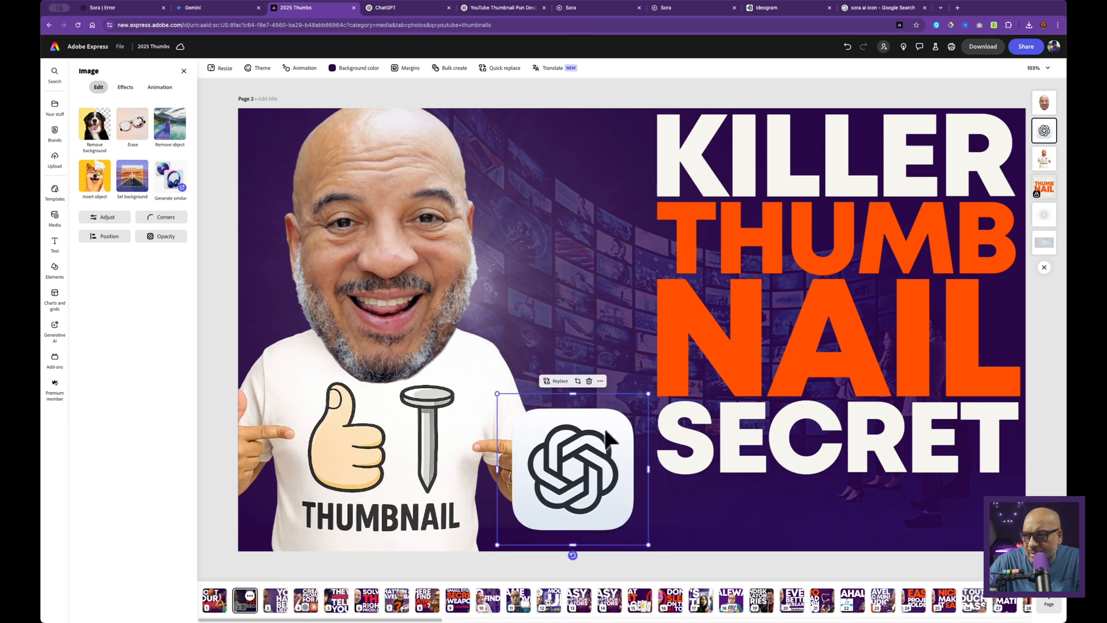
{"action": "left_click_drag", "start_coordinate": [594, 443], "coordinate": [610, 445]}
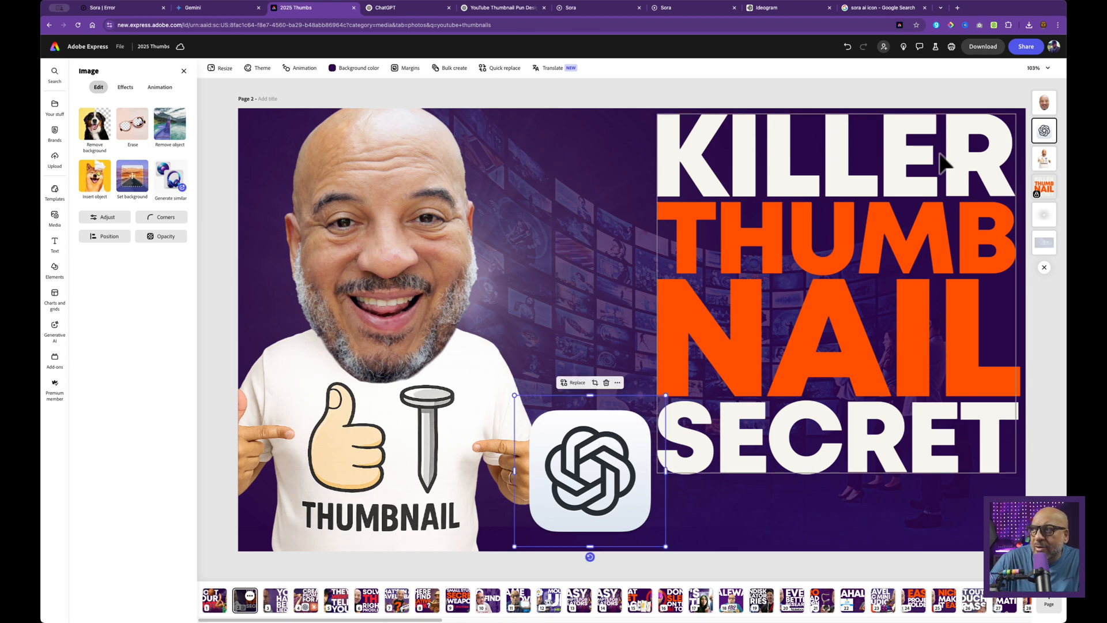
- Download only the selected thumbnail page as a PNG
{"action": "left_click", "coordinate": [992, 48]}
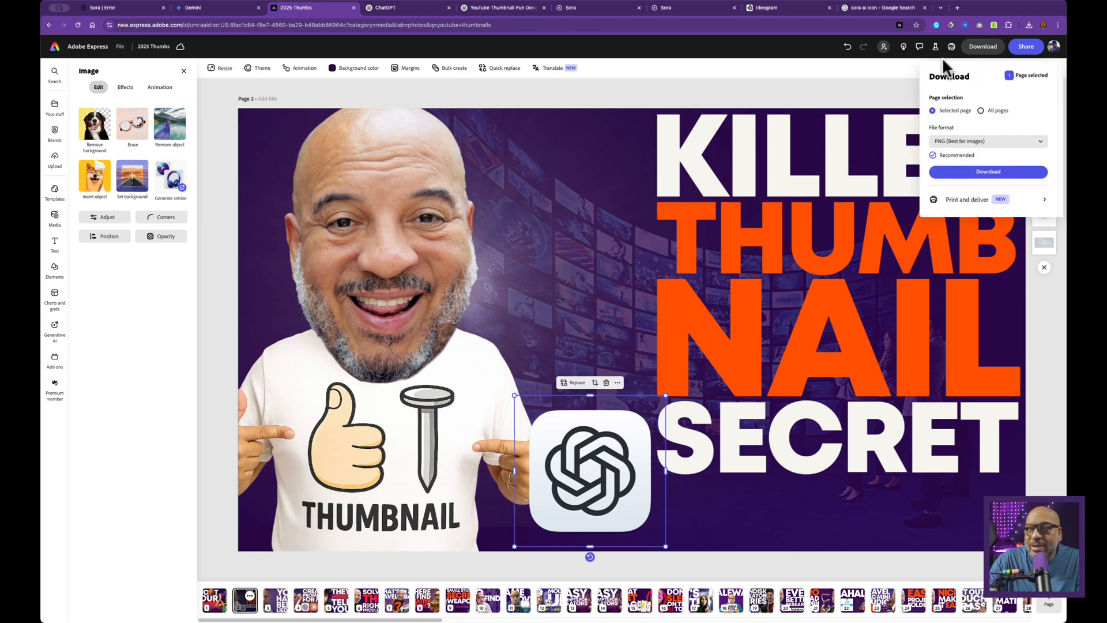
{"action": "left_click", "coordinate": [982, 176]}
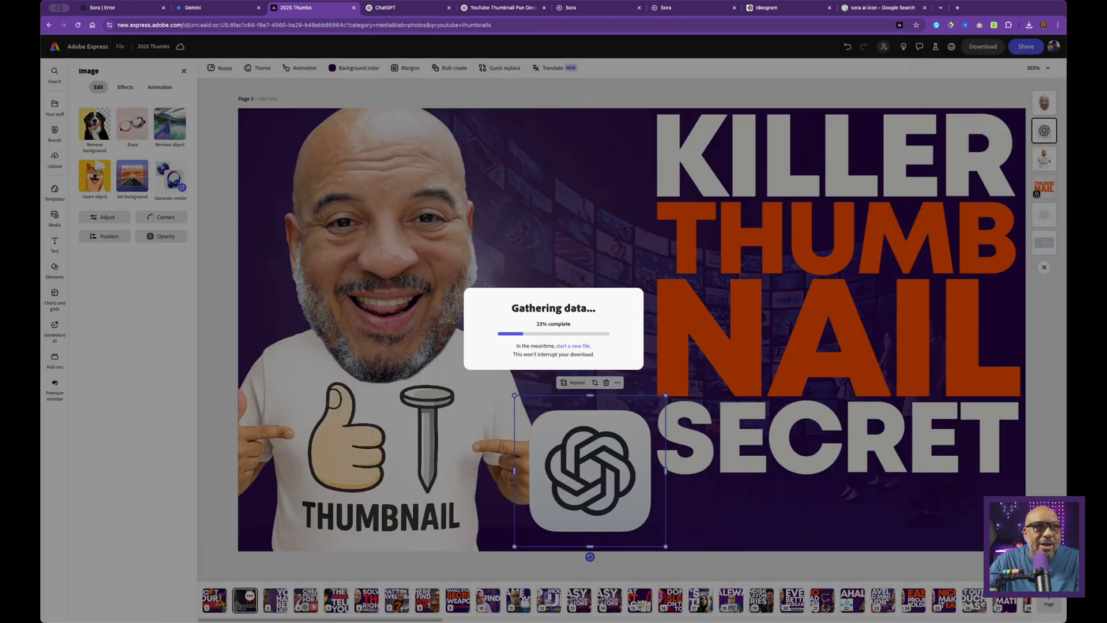